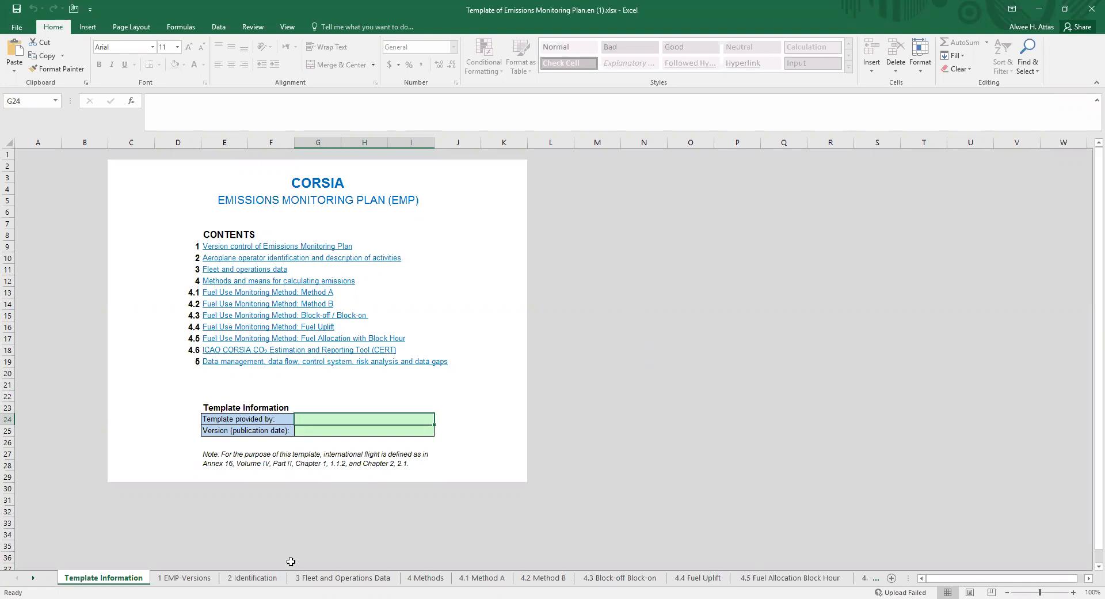
- View the workbook's EMP version sheet, switch to the Access operators database, and open the EMP form's Version Control page
click(191, 578)
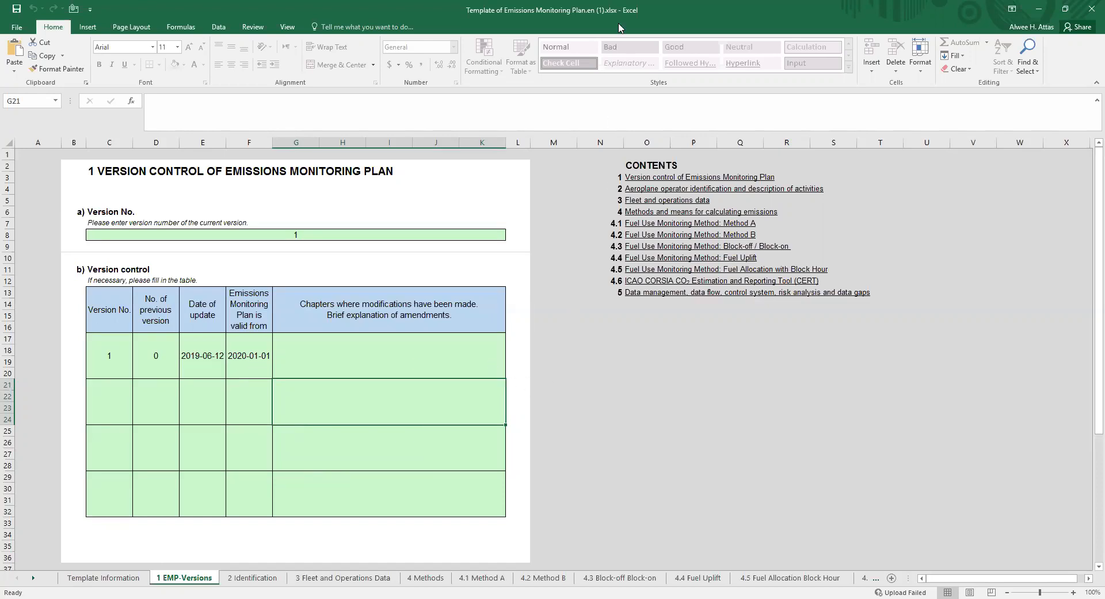
key(alt+Tab)
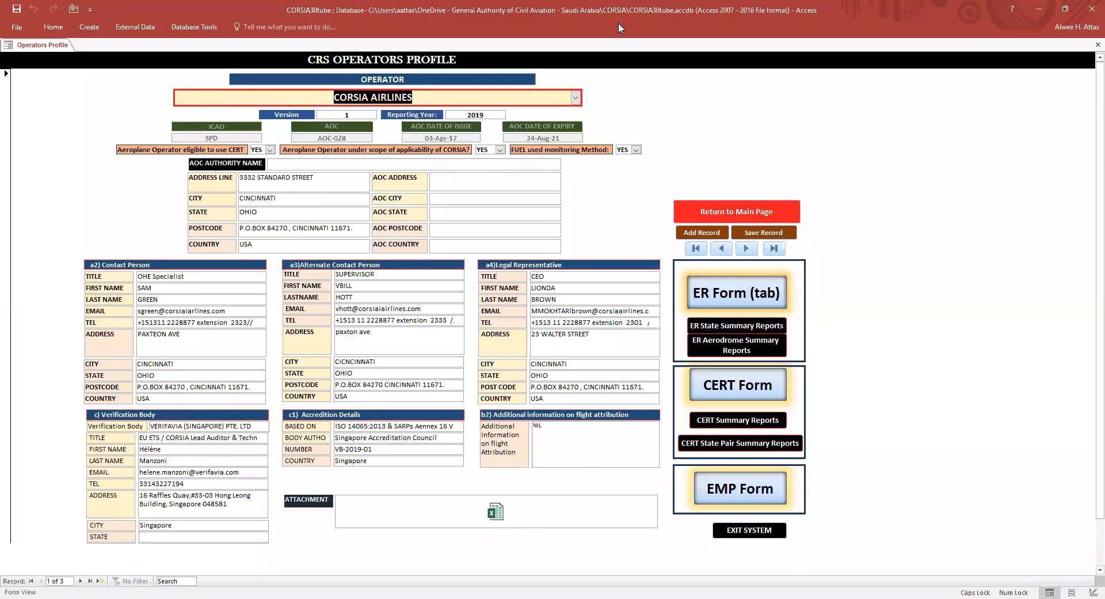
click(743, 494)
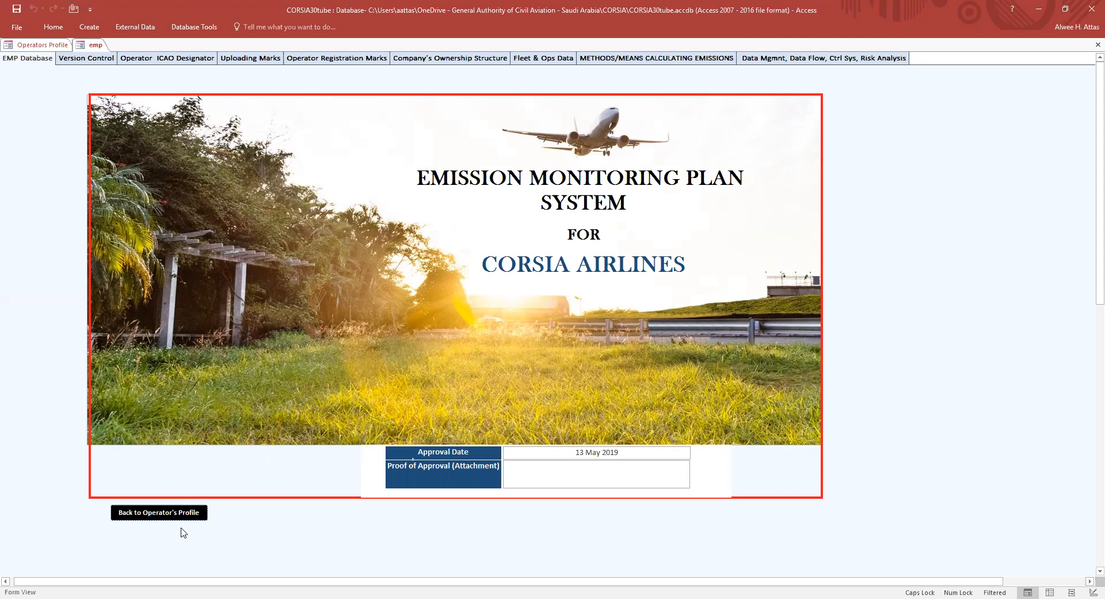
click(88, 59)
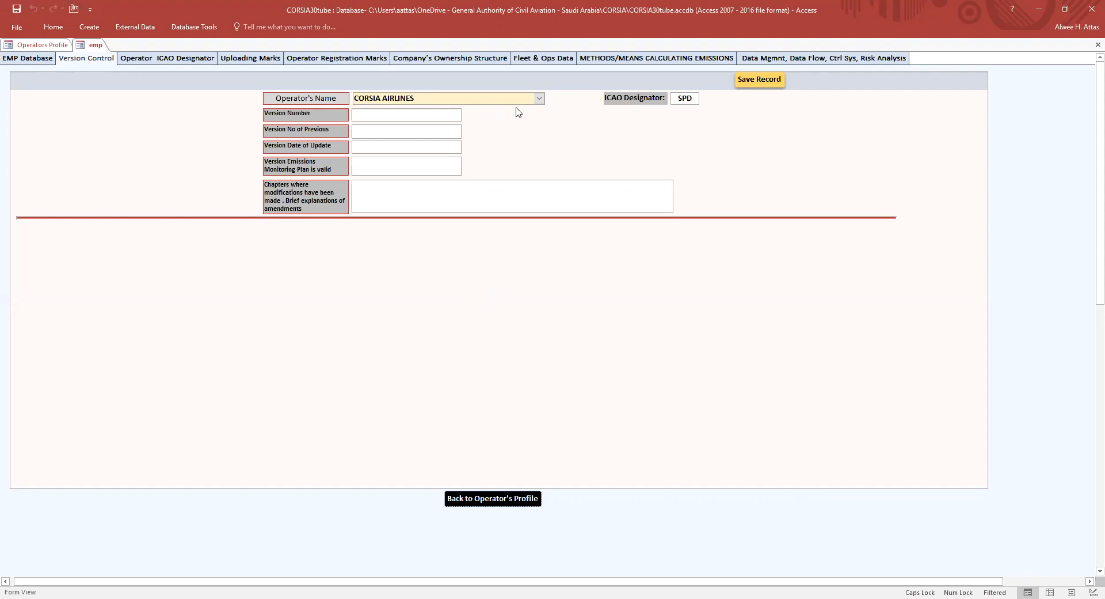
- Enter version number 1 and previous version number 0 in the operator's version control record
click(413, 115)
text(1)
key(BackSpace)
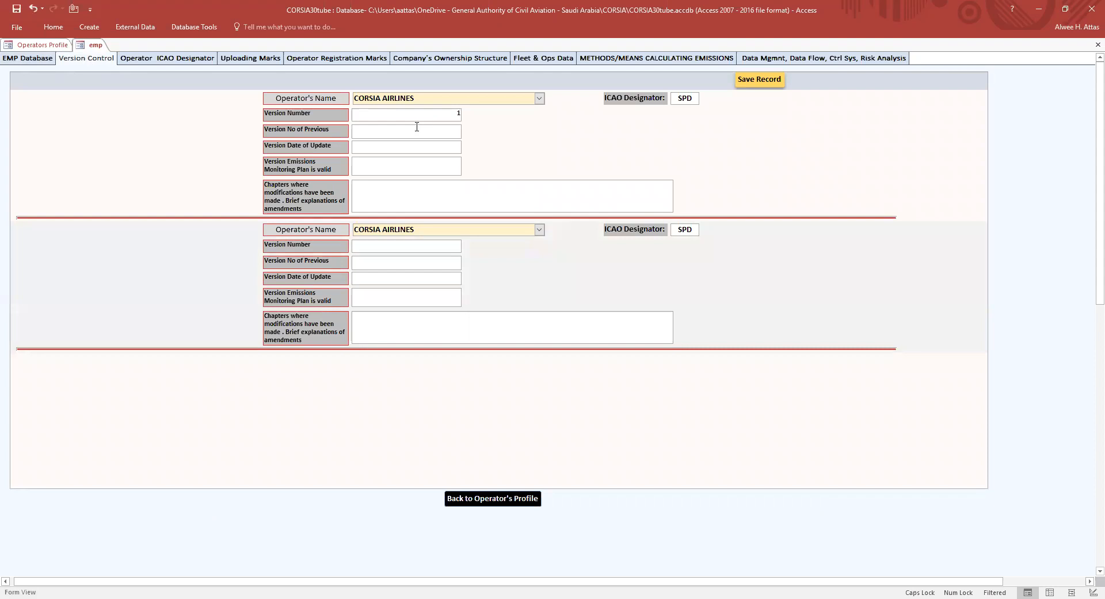
click(432, 131)
text(0)
- Set the version's date of update to 12 June 2019
click(444, 146)
click(468, 146)
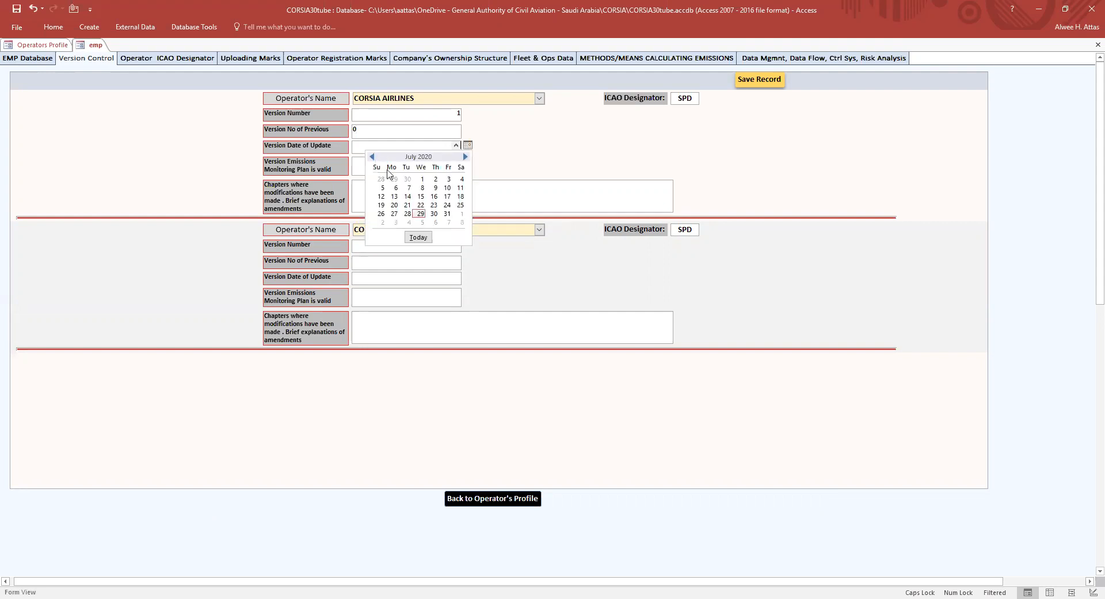
click(372, 157)
click(372, 157)
click(371, 156)
click(372, 157)
click(372, 156)
click(372, 156)
click(372, 156)
click(371, 156)
click(372, 157)
click(372, 157)
click(372, 157)
click(421, 197)
- Set the date from which the Emissions Monitoring Plan is valid to 1 January 2020 and save the record
click(436, 171)
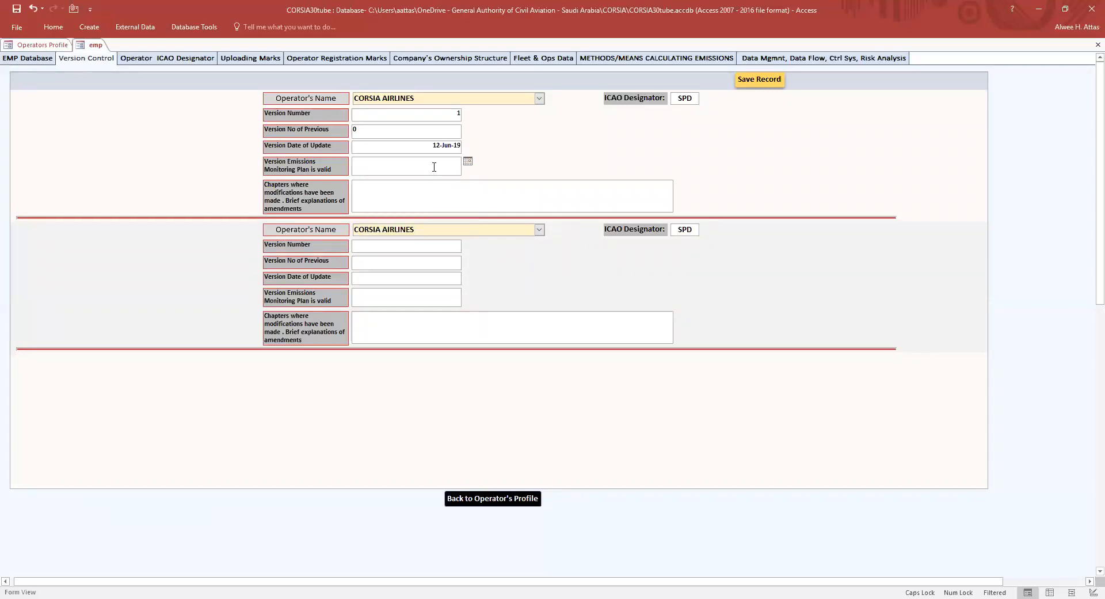
click(468, 166)
click(372, 173)
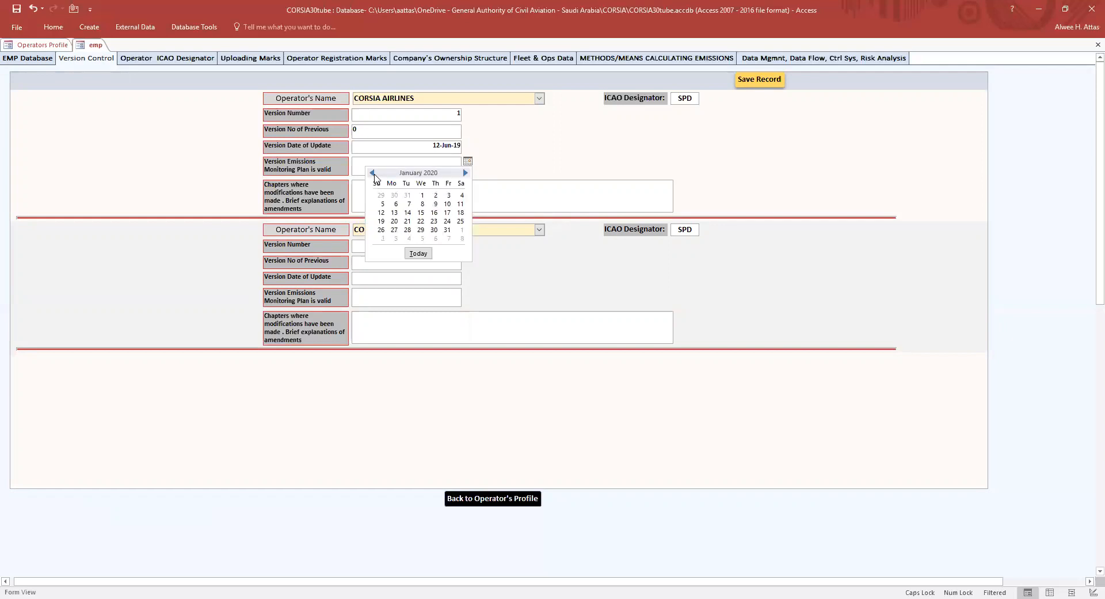
click(422, 196)
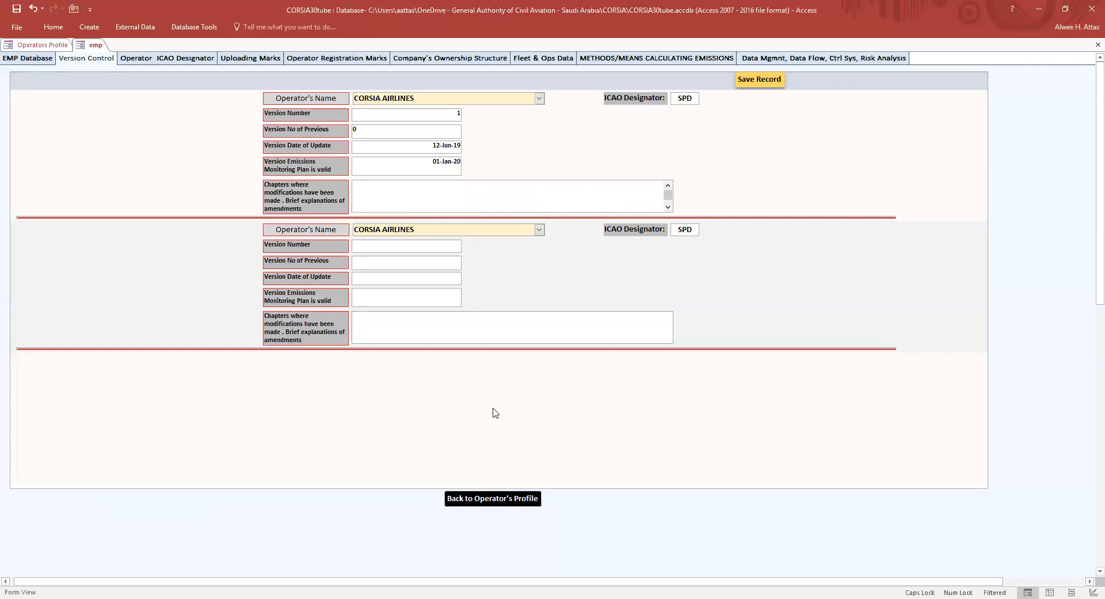
click(758, 81)
- Open the Operator ICAO Designator page, switch to the Excel workbook, and copy the activities description "STATE PAIRS, CARGO" from section g
click(171, 63)
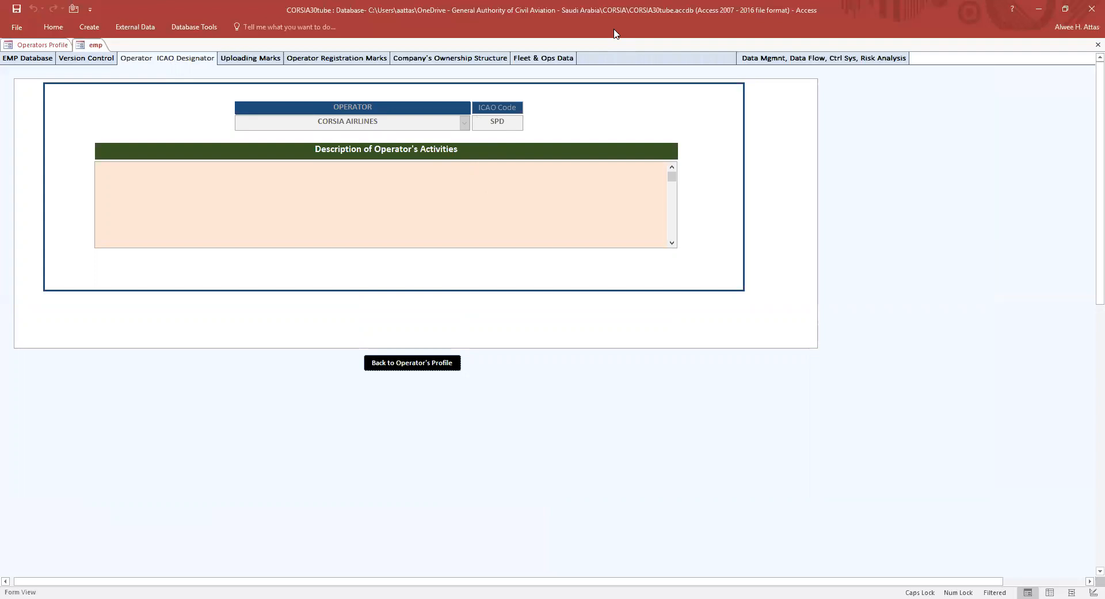
key(alt+Tab)
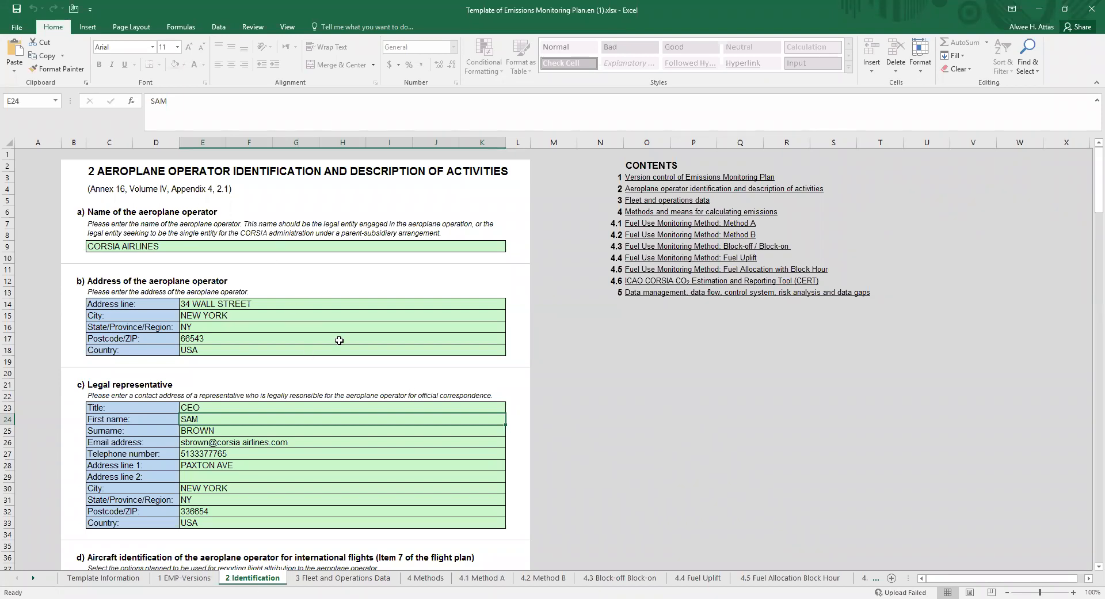
scroll(339, 340, down, 5)
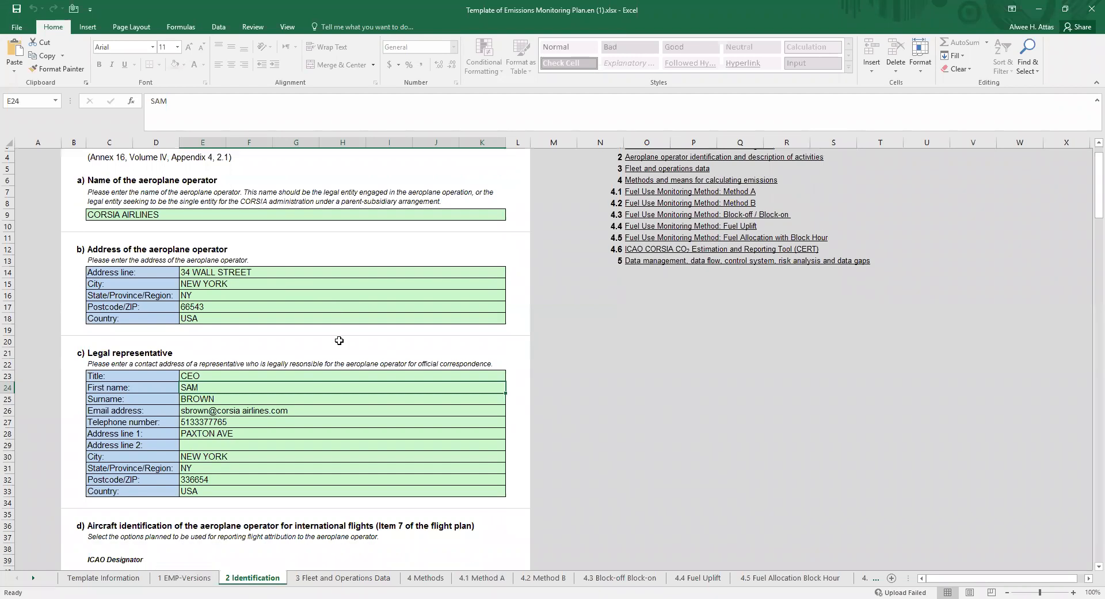
scroll(339, 340, down, 3)
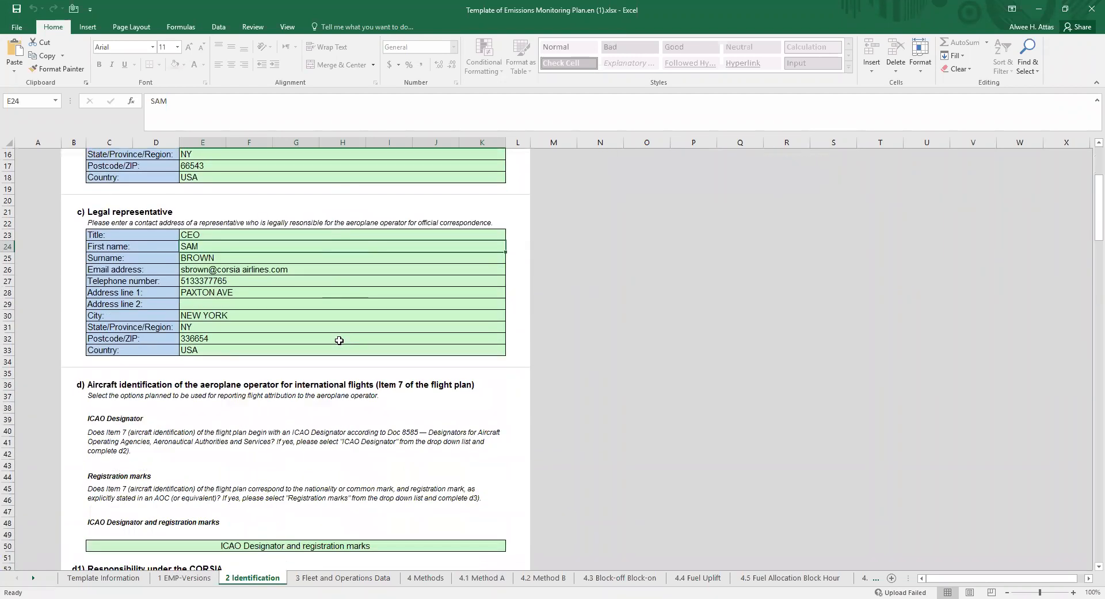
scroll(339, 341, up, 1)
scroll(339, 340, down, 9)
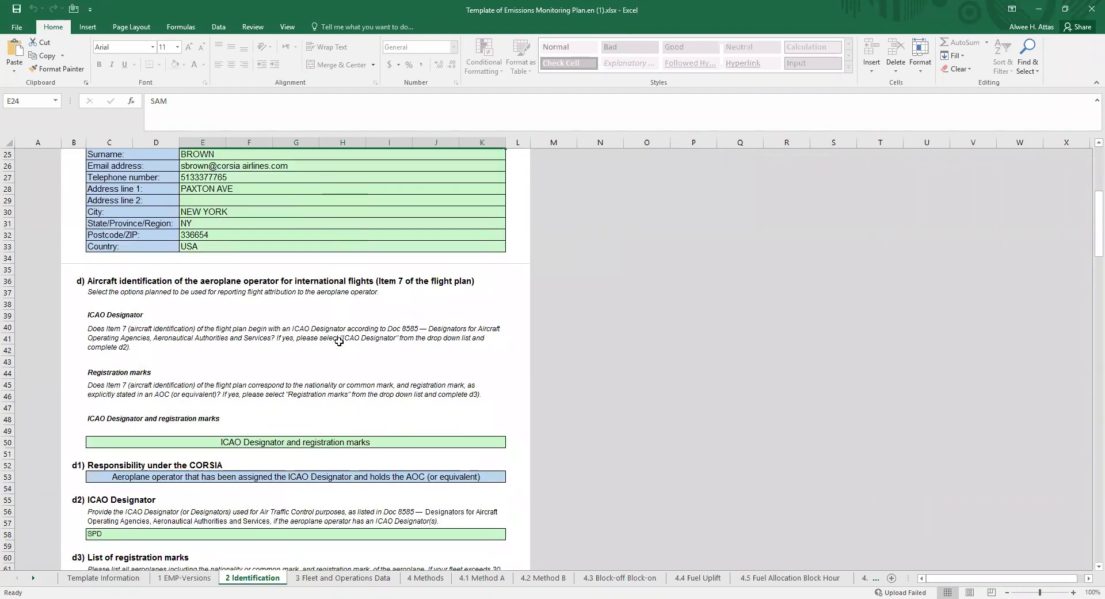
scroll(339, 342, down, 6)
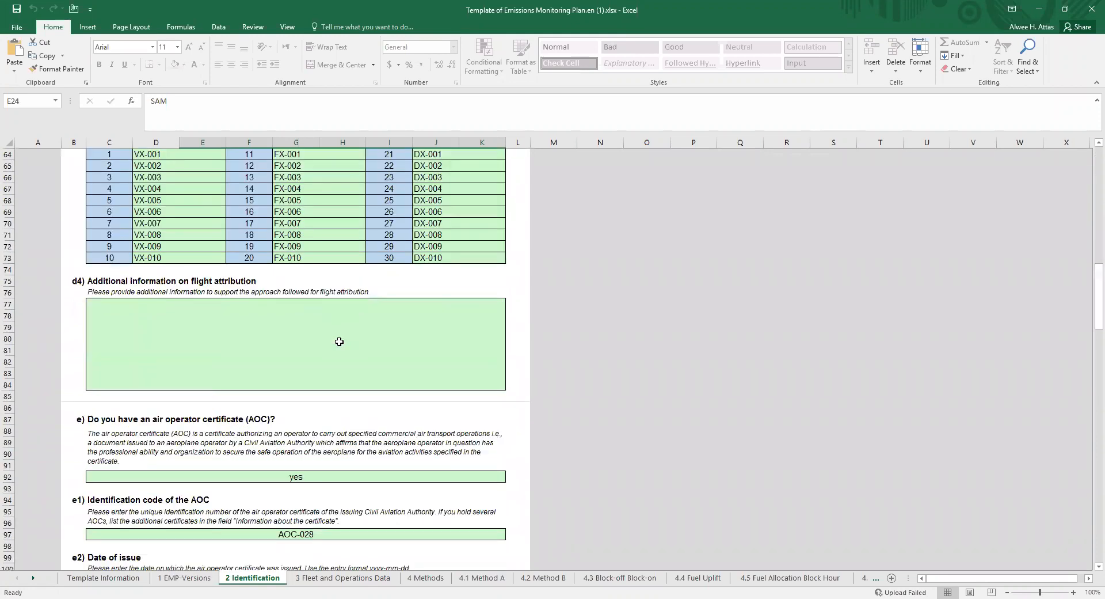
scroll(339, 341, down, 11)
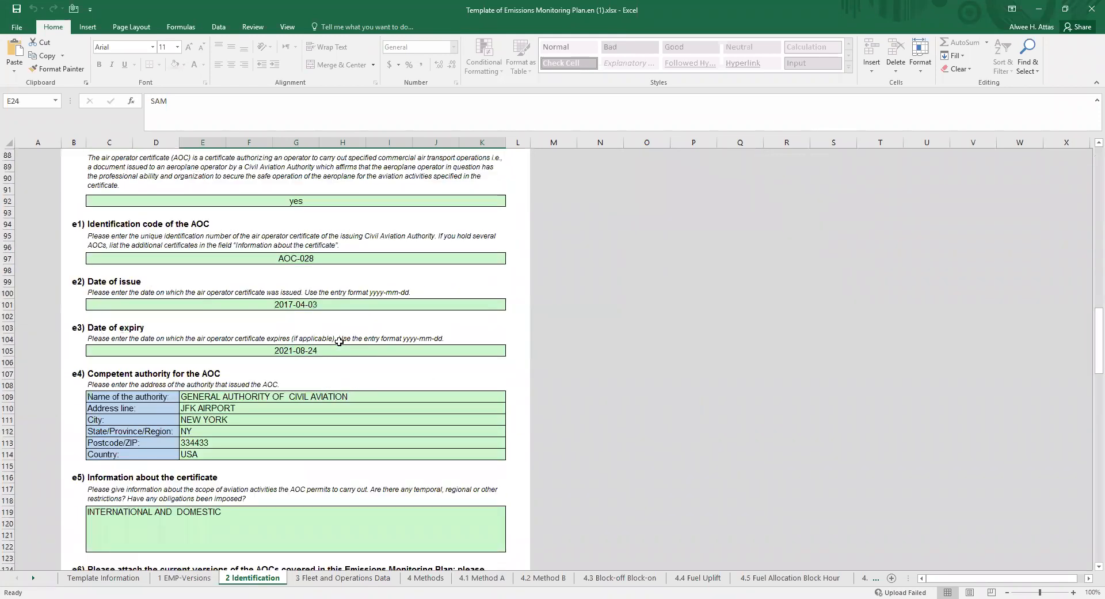
scroll(339, 341, down, 8)
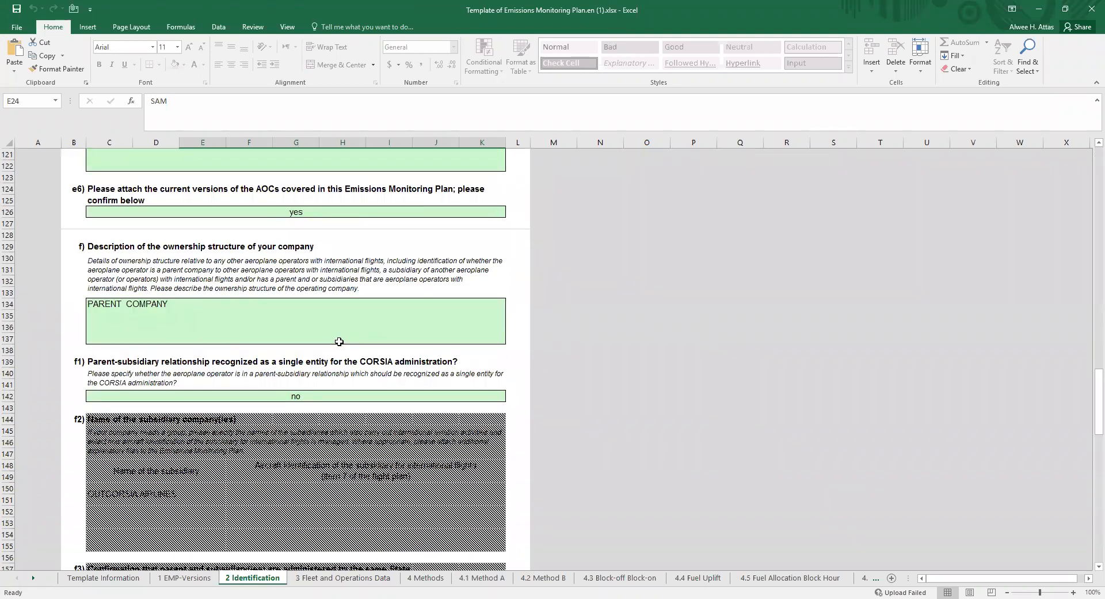
scroll(339, 342, down, 15)
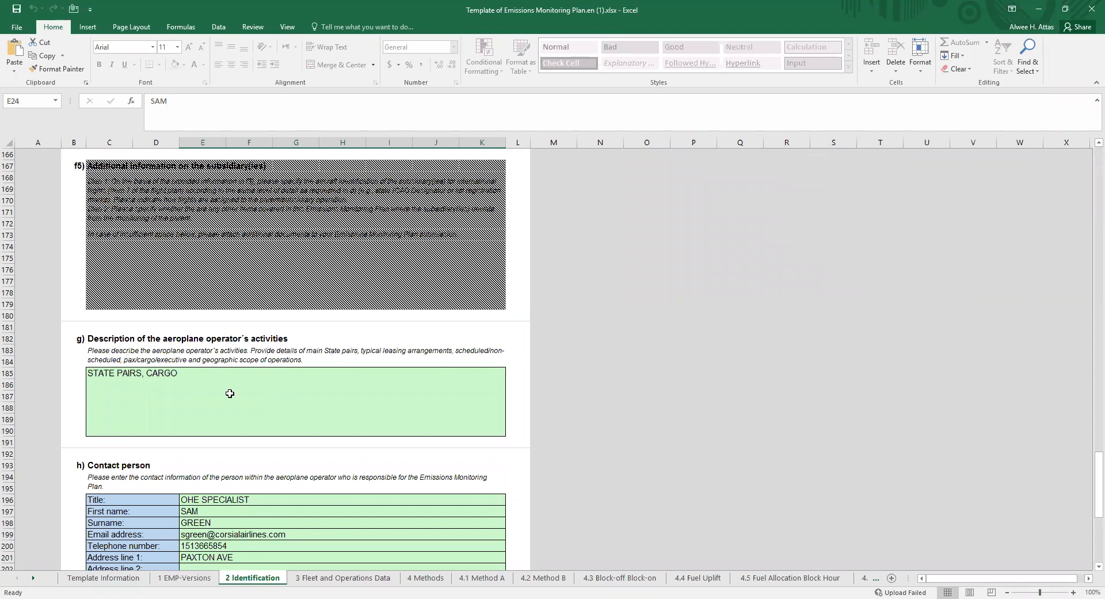
click(167, 395)
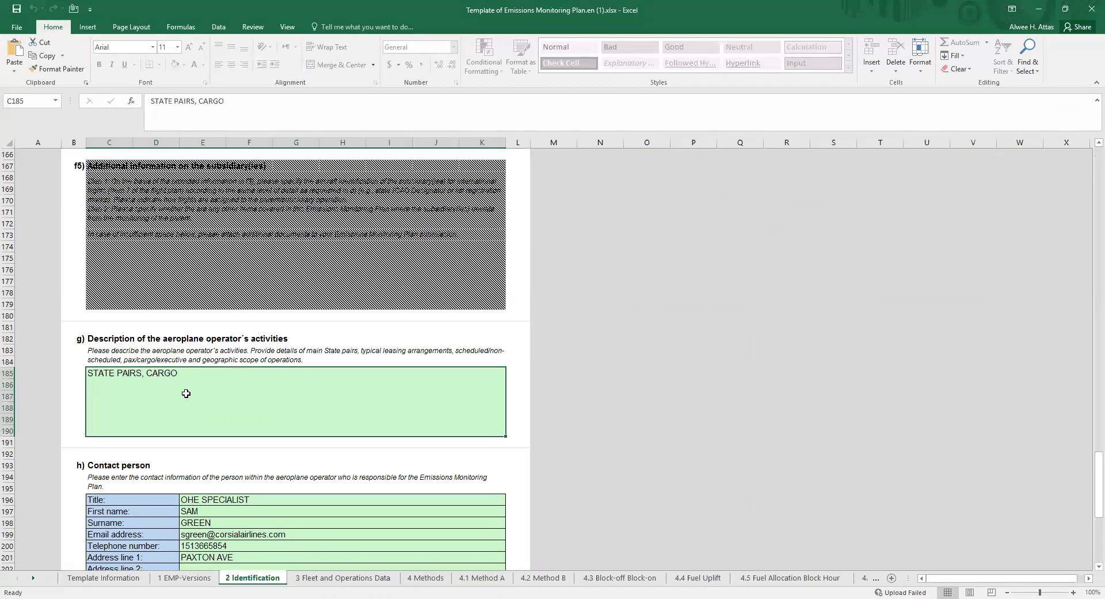
double_click(182, 371)
drag(181, 372, 88, 371)
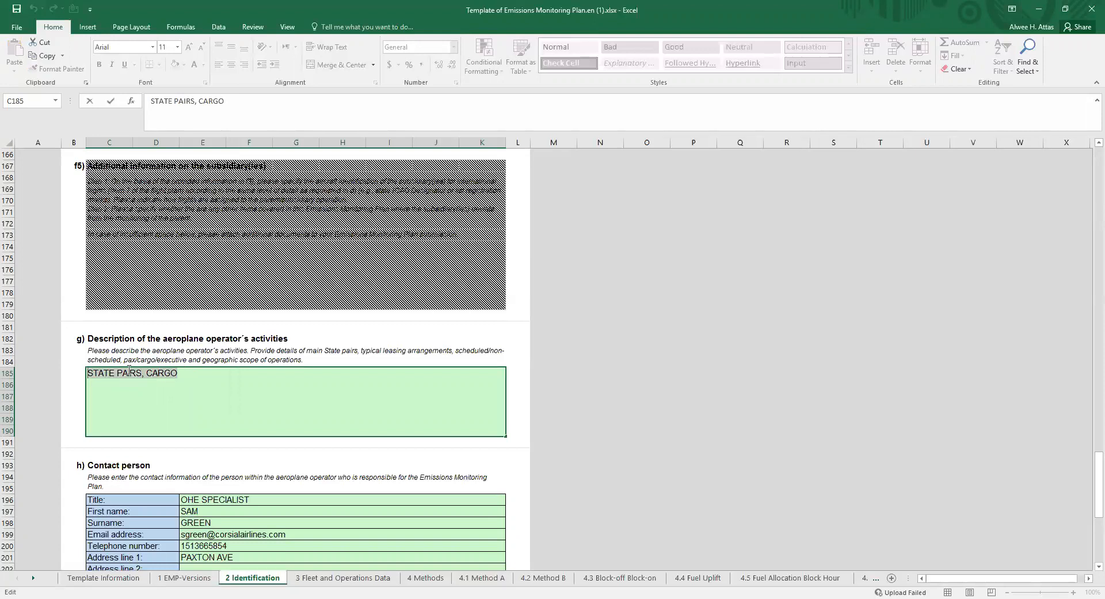
key(ctrl+c)
- Back in Access, paste the copied text into the Description of Operator's Activities field
key(alt+Tab)
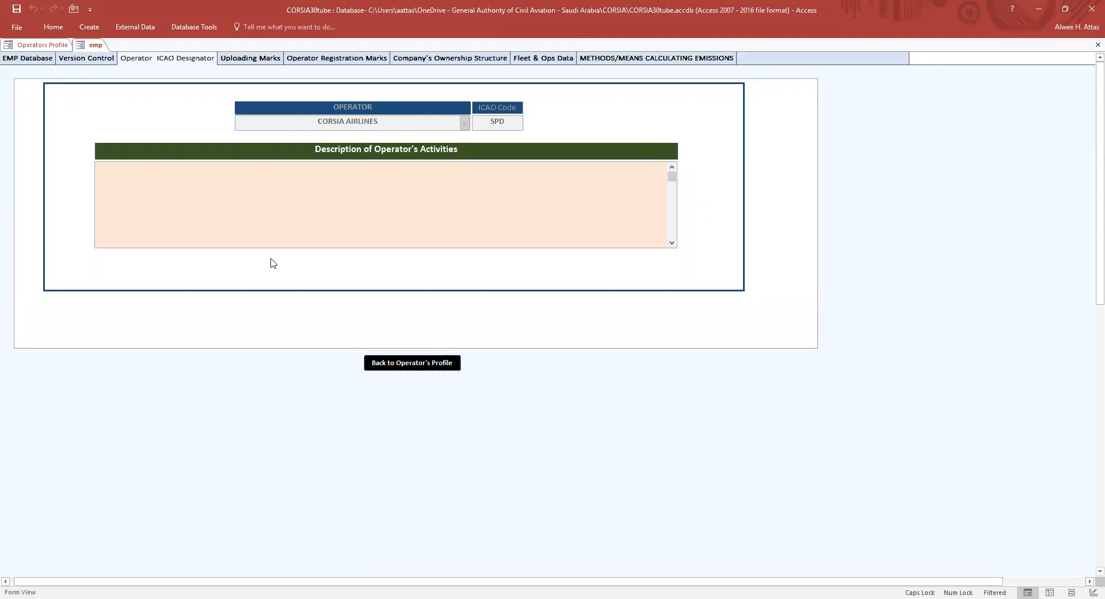
click(315, 173)
right_click(314, 174)
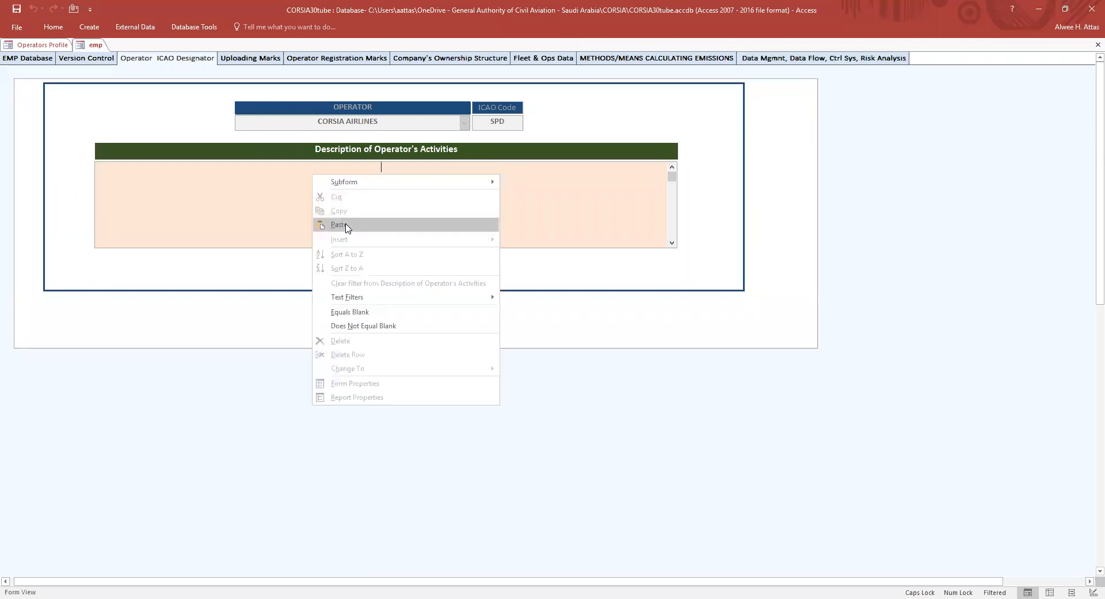
click(346, 225)
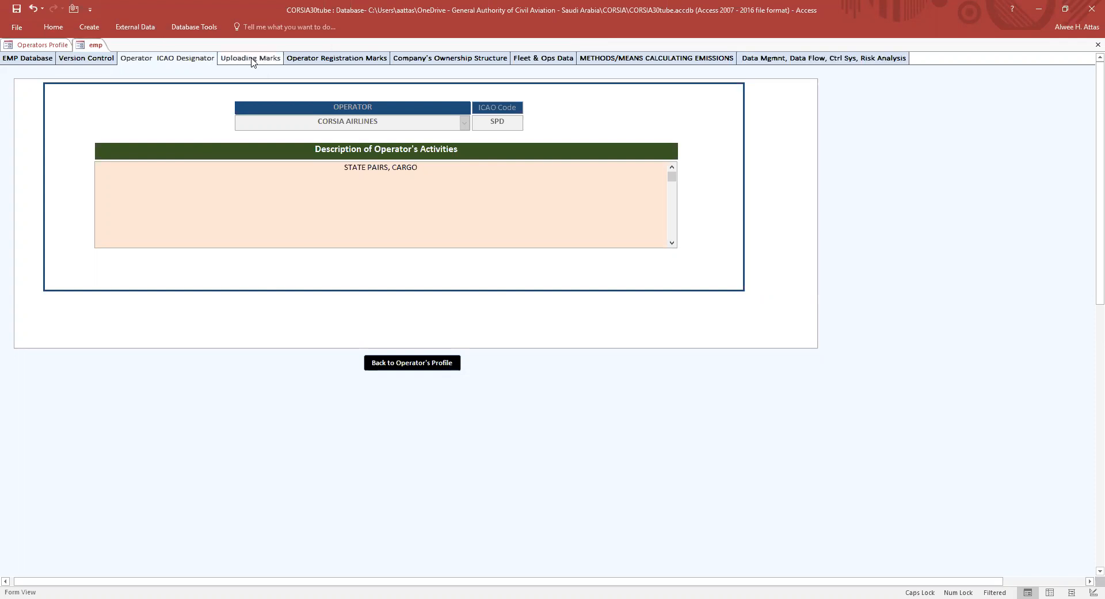
right_click(15, 9)
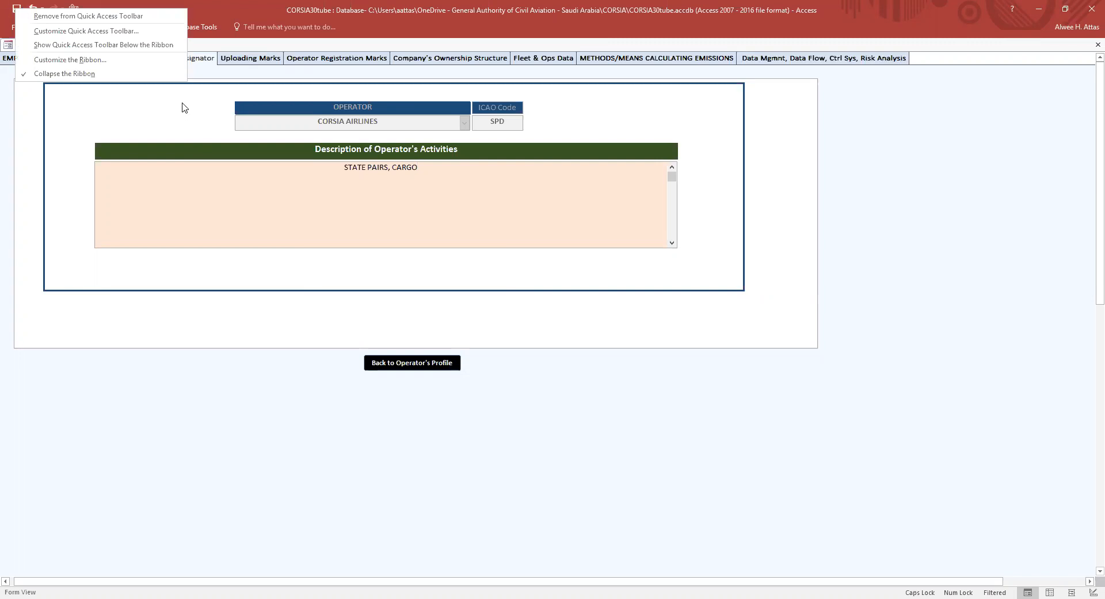
- Open the form for uploading the operator's registration marks and return to the Excel workbook
click(251, 57)
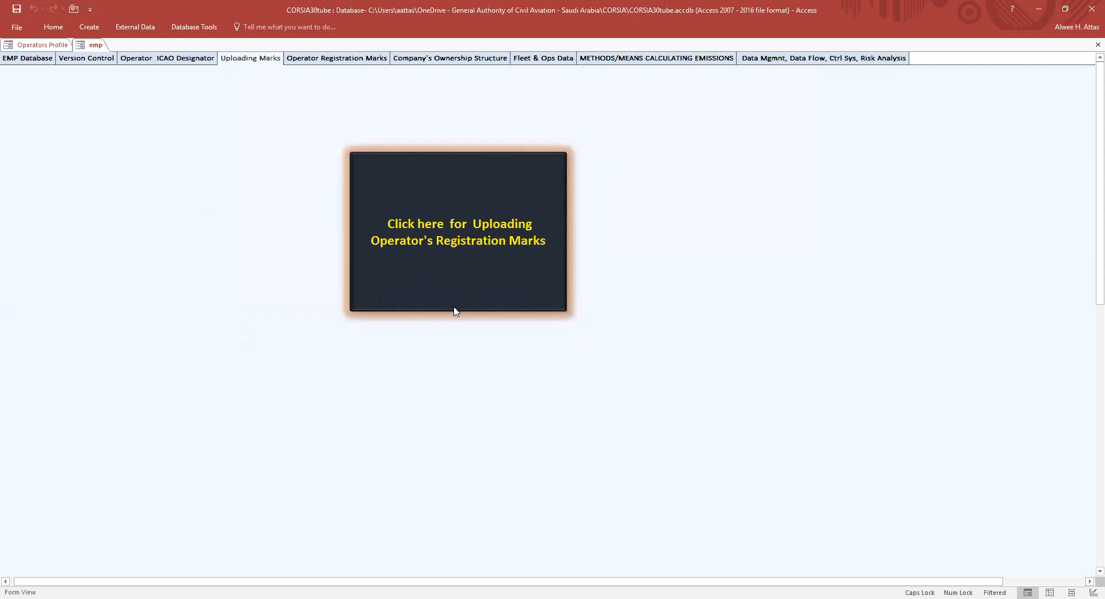
click(466, 270)
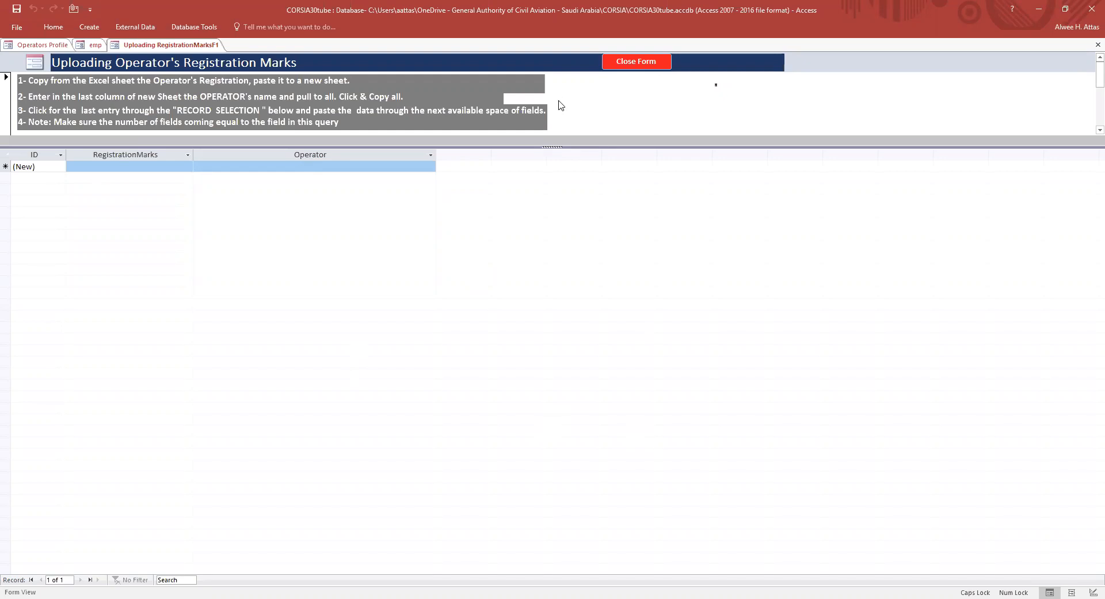
key(alt+Tab)
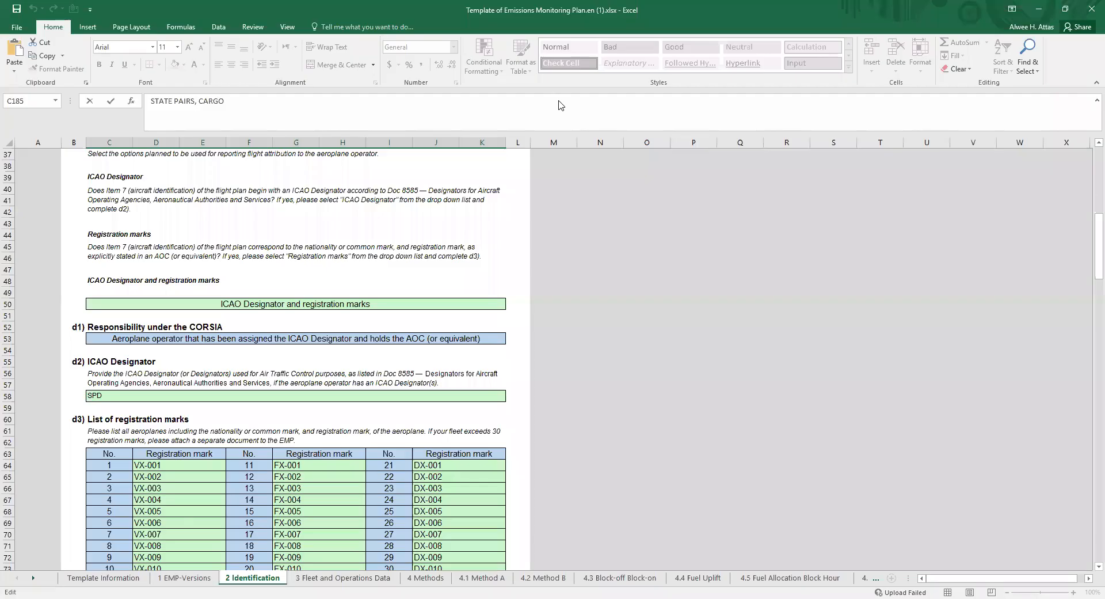
- Copy the first column of registration marks, VX-001 to VX-010, from section d3 of the Identification sheet
scroll(616, 379, up, 9)
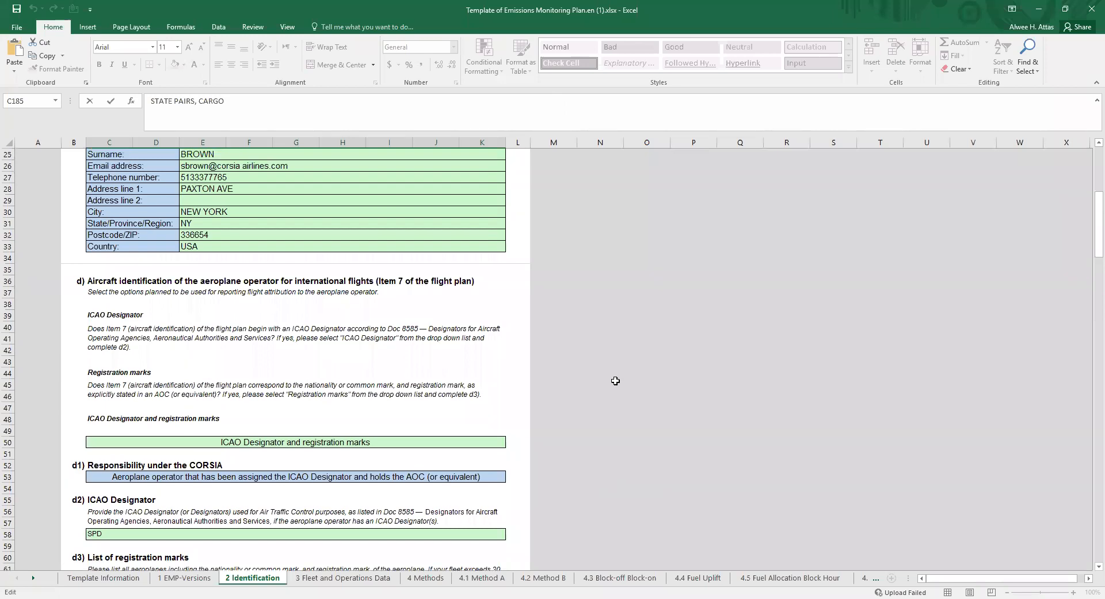
scroll(615, 381, up, 3)
scroll(616, 380, down, 17)
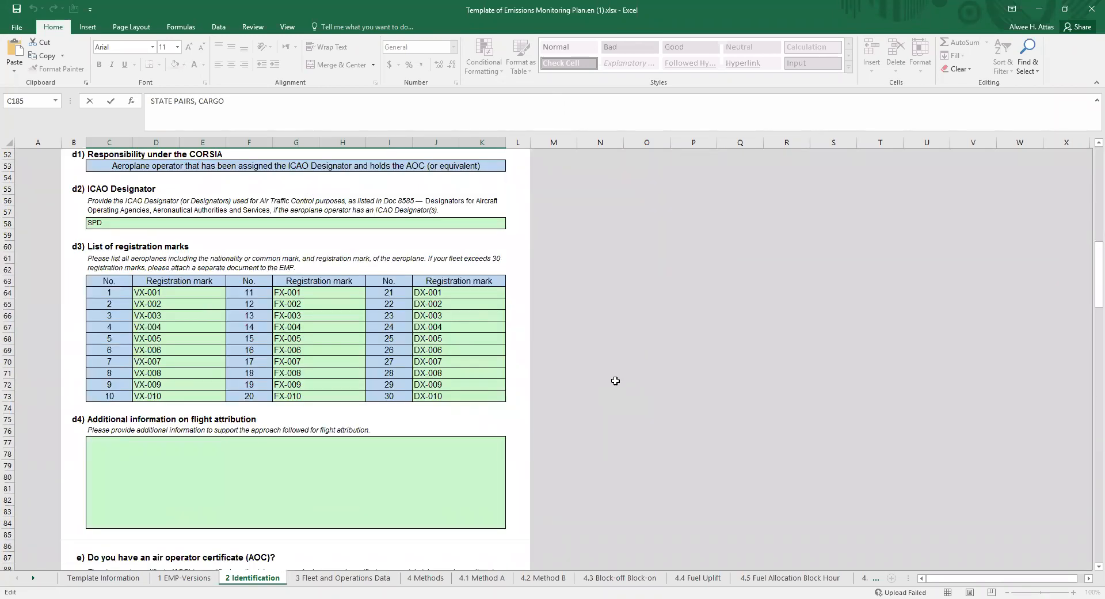
scroll(370, 363, up, 1)
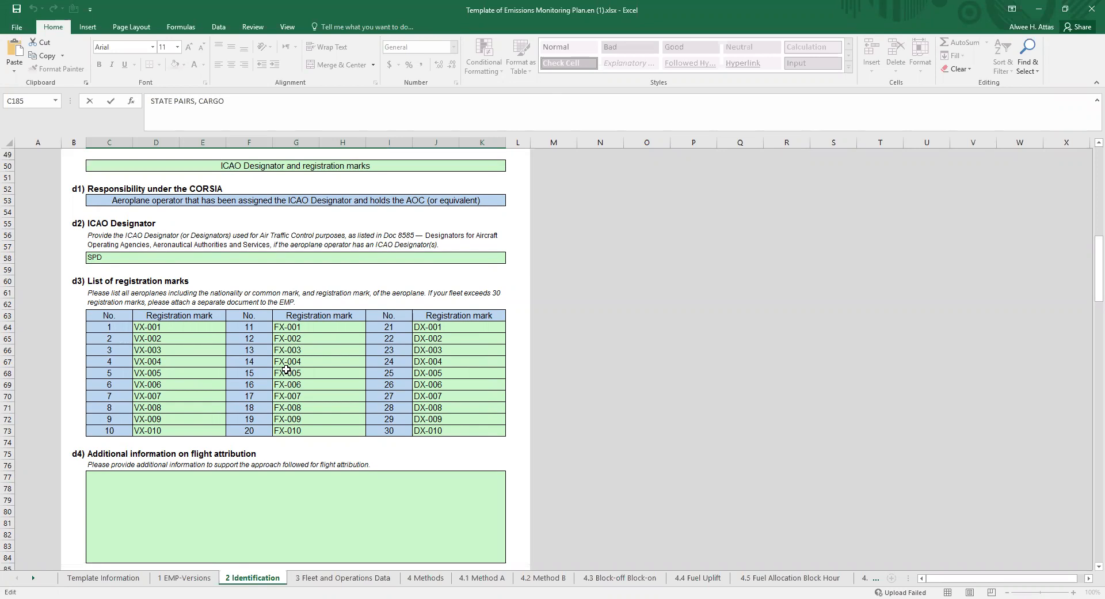
click(174, 326)
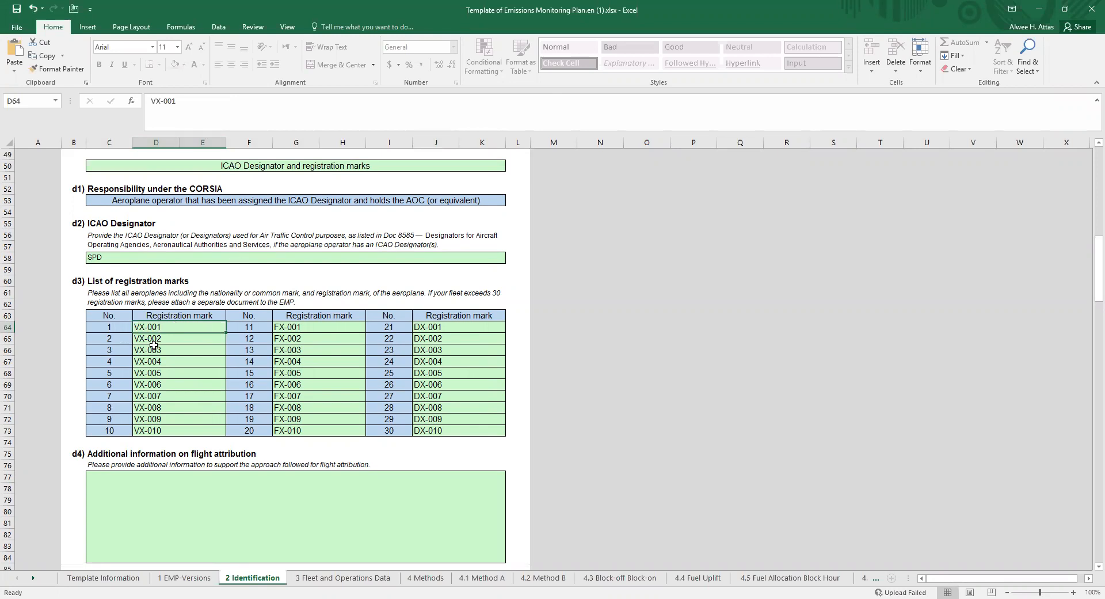
click(320, 328)
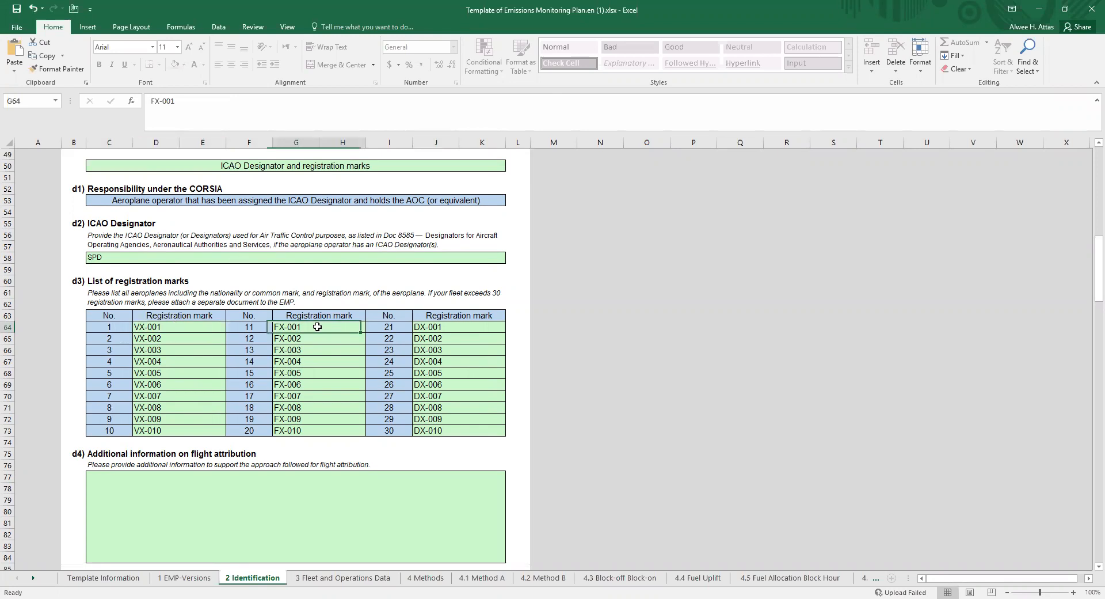
click(453, 325)
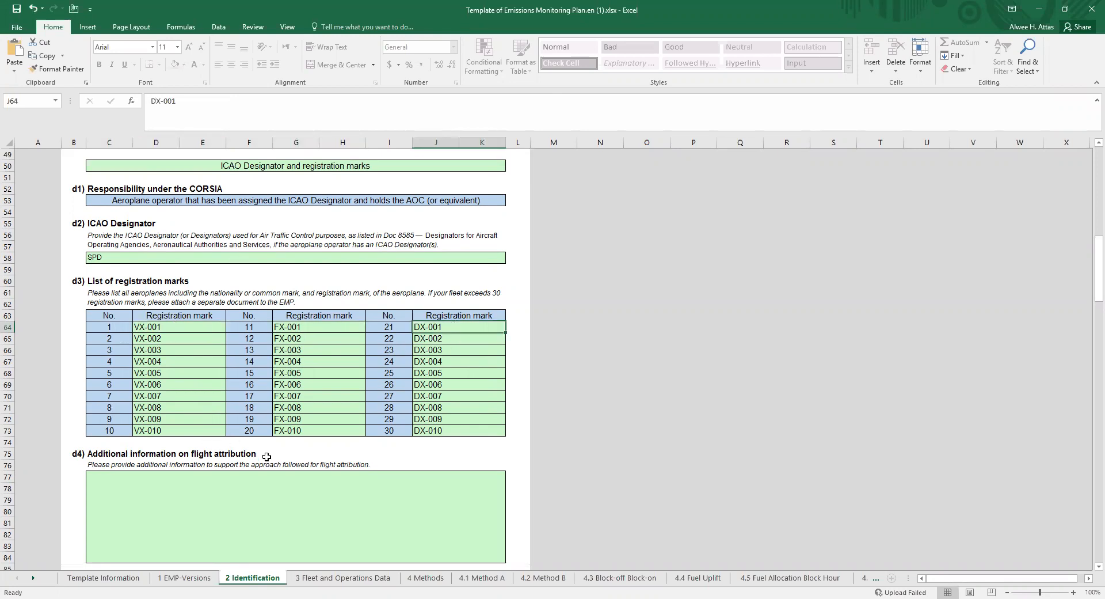
click(168, 326)
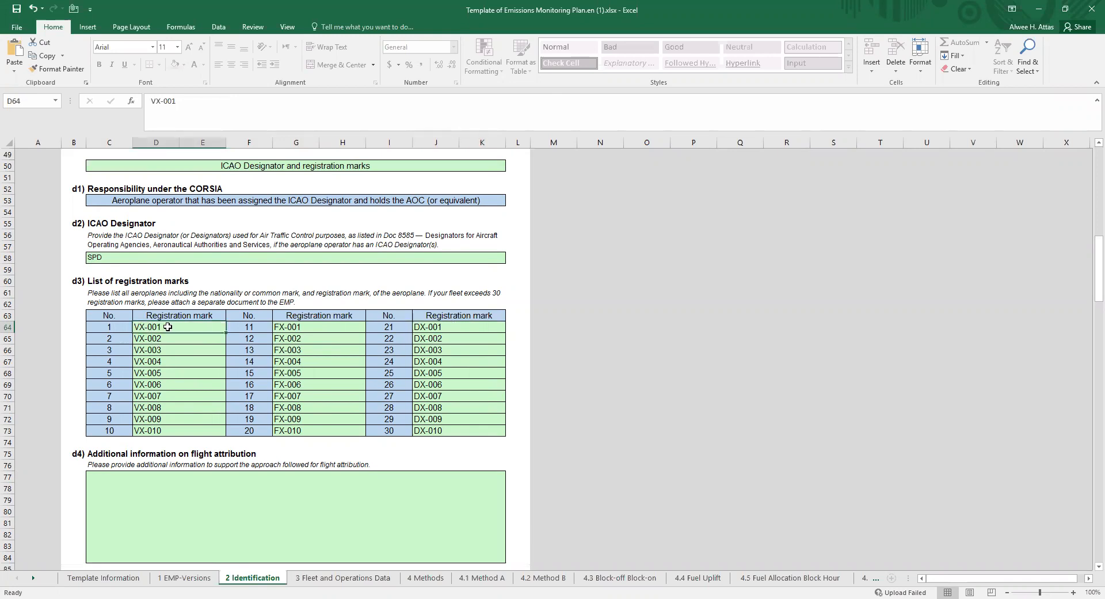
shift+click(172, 430)
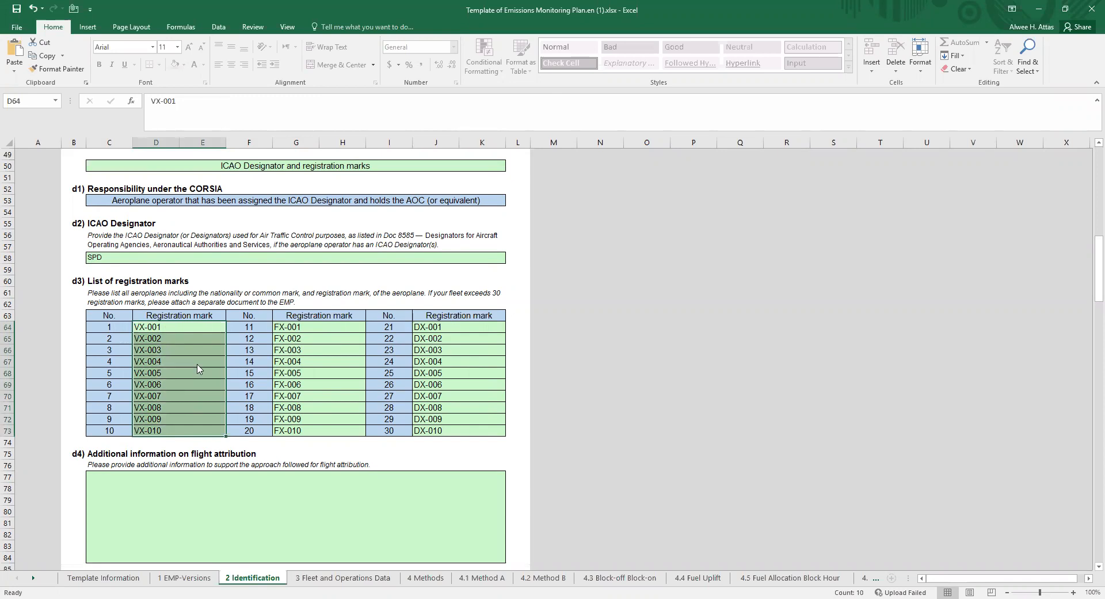
key(ctrl+c)
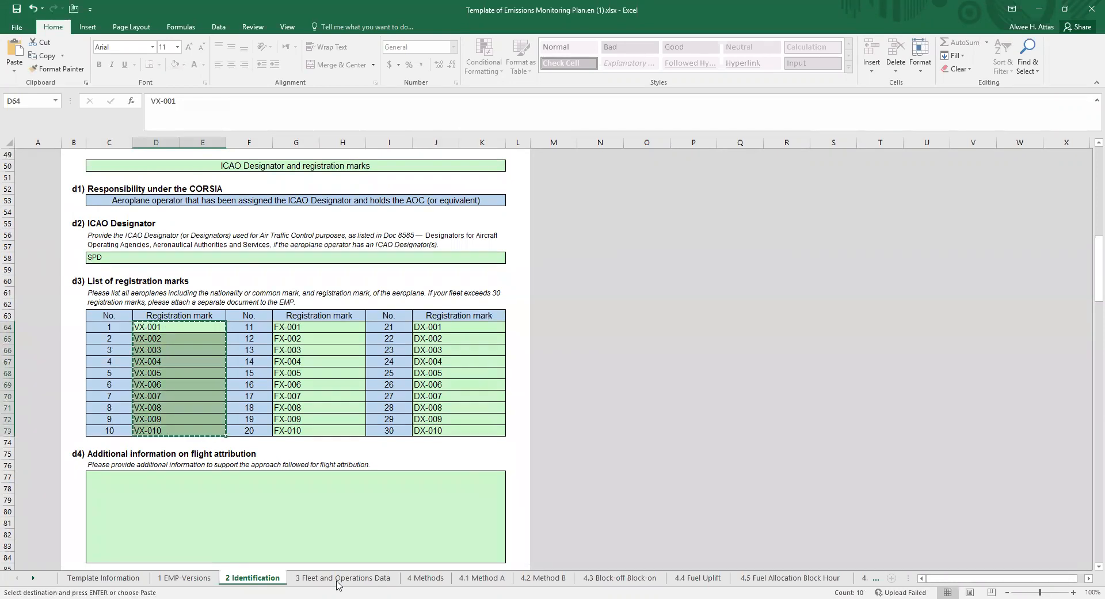
- Add a new blank worksheet to the workbook and paste the copied registration marks starting at cell A1
click(33, 578)
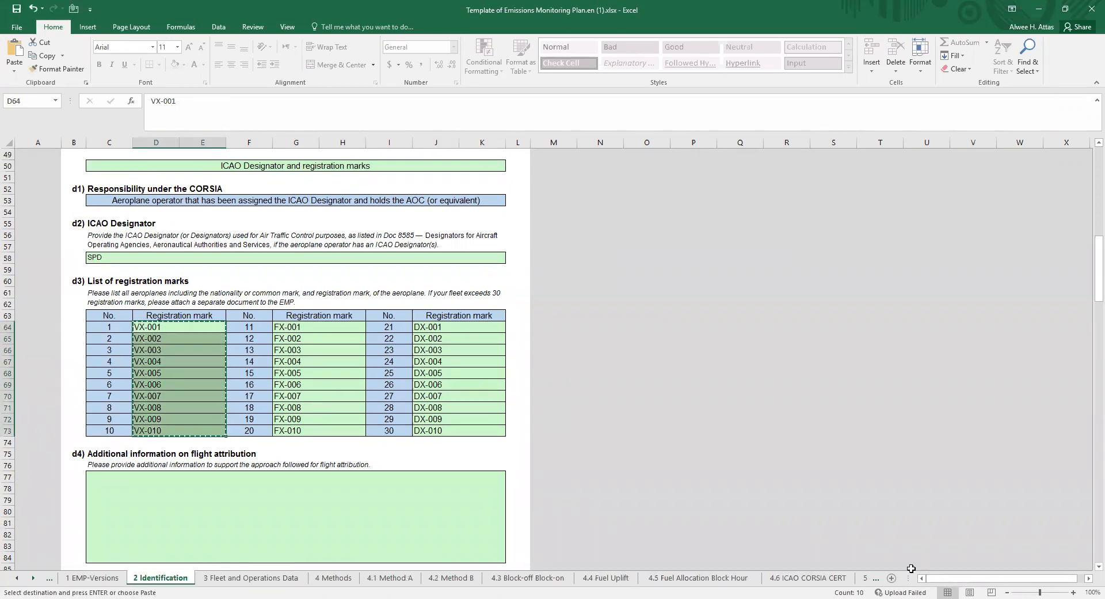
click(892, 577)
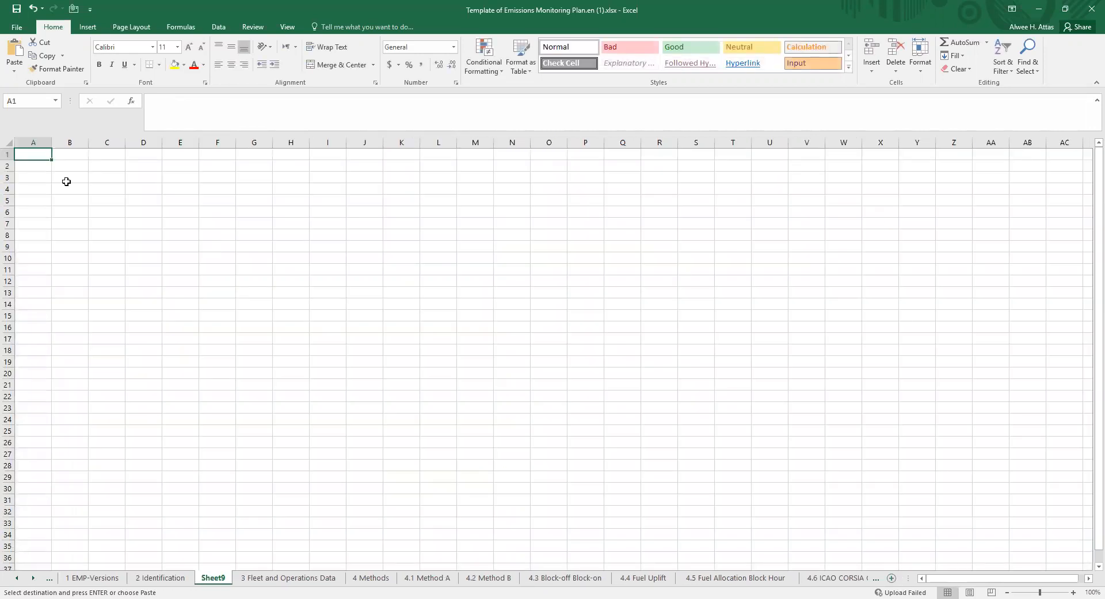
right_click(39, 155)
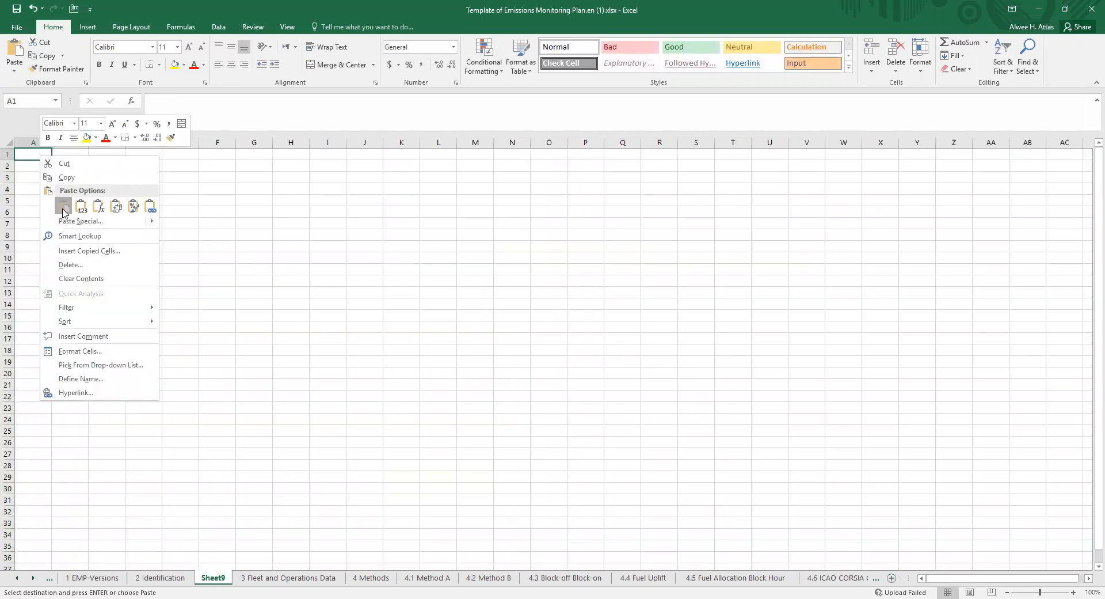
click(64, 208)
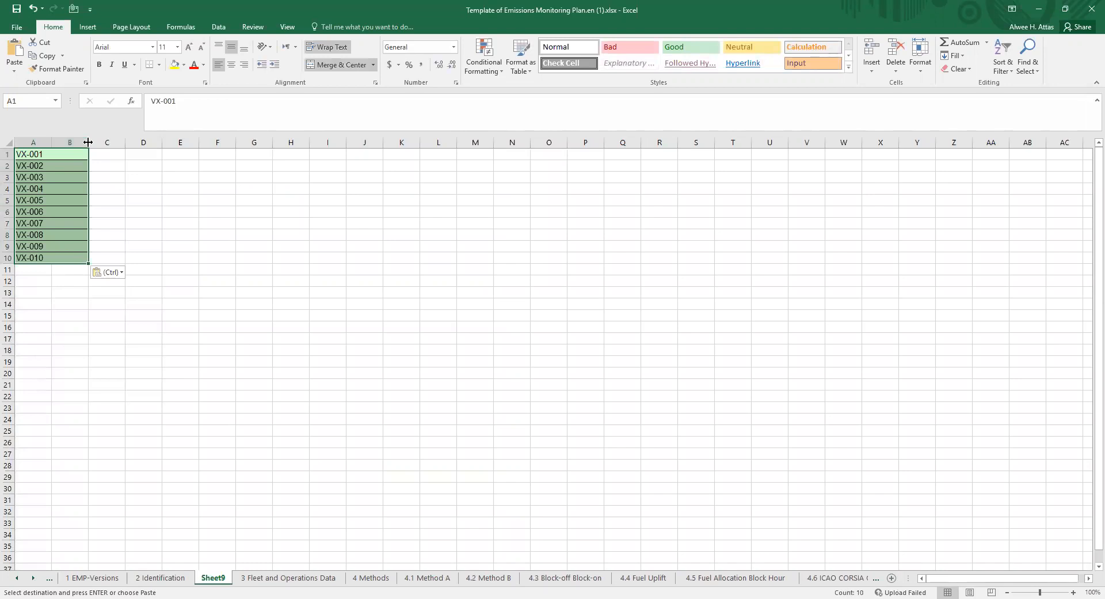
- Delete column B, the extra column spanned by the pasted merged cells, so the marks occupy only column A
drag(88, 142, 148, 142)
click(94, 157)
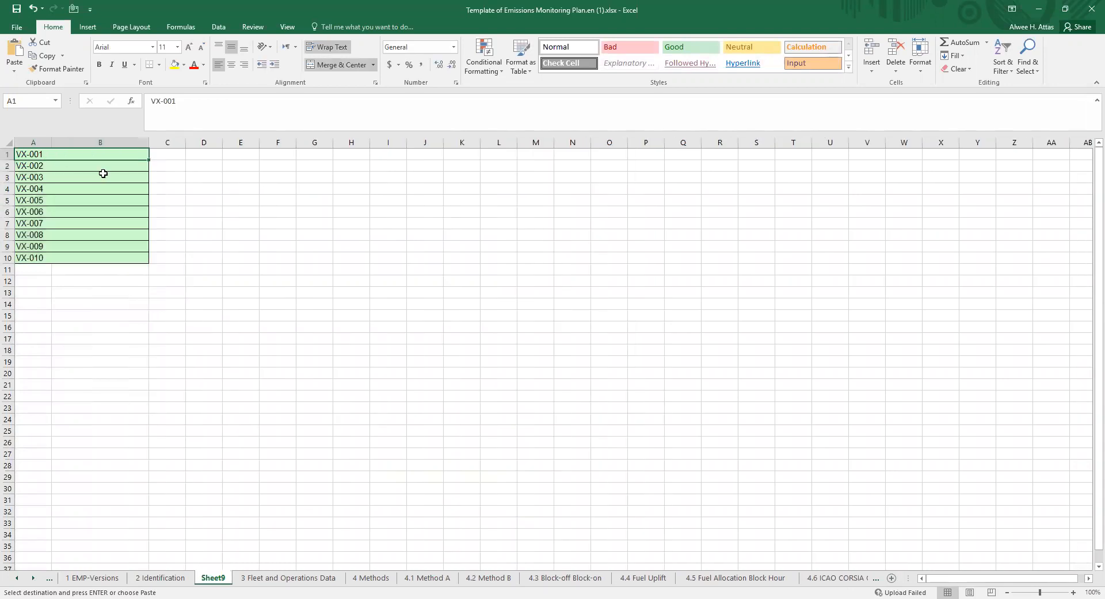
click(101, 141)
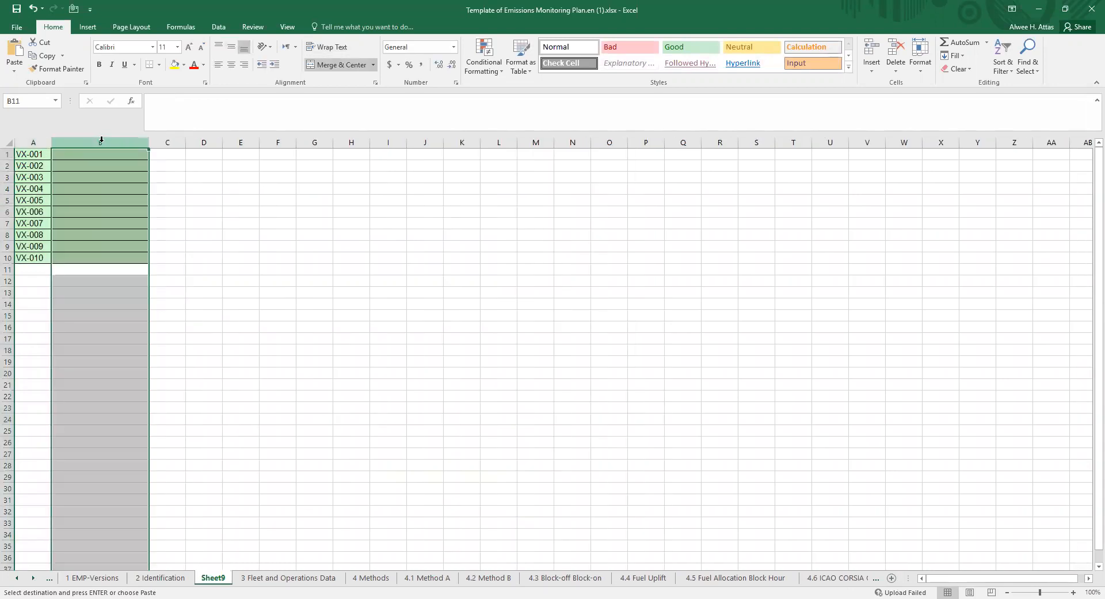
right_click(101, 140)
click(130, 236)
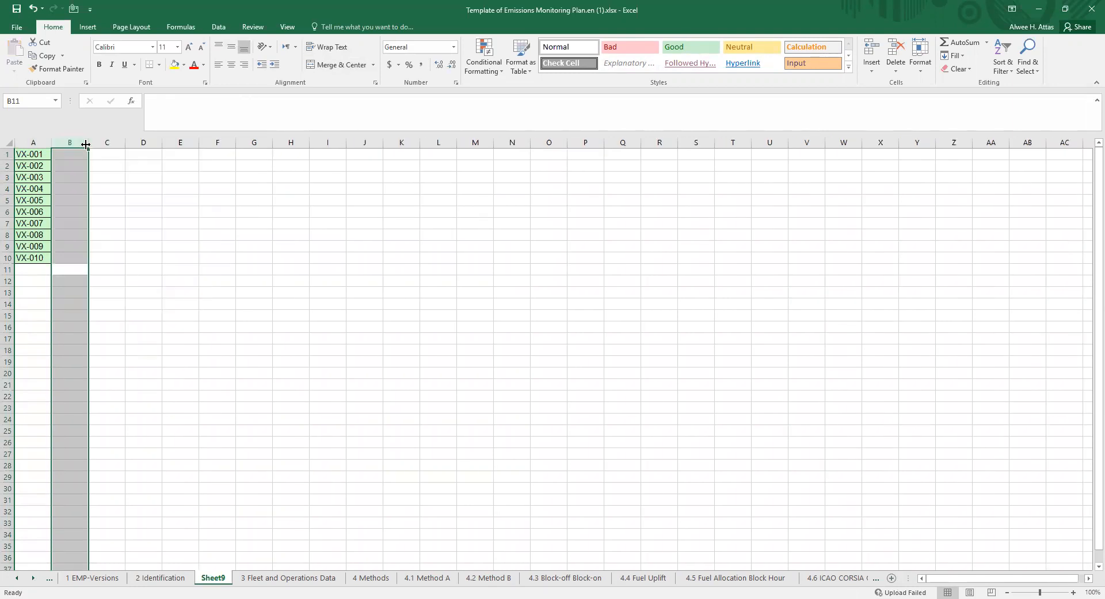
- Widen column B and enter the operator name "CORSIA AIRLINES" in B1 beside the first registration mark
drag(89, 143, 126, 143)
click(104, 156)
text(CO)
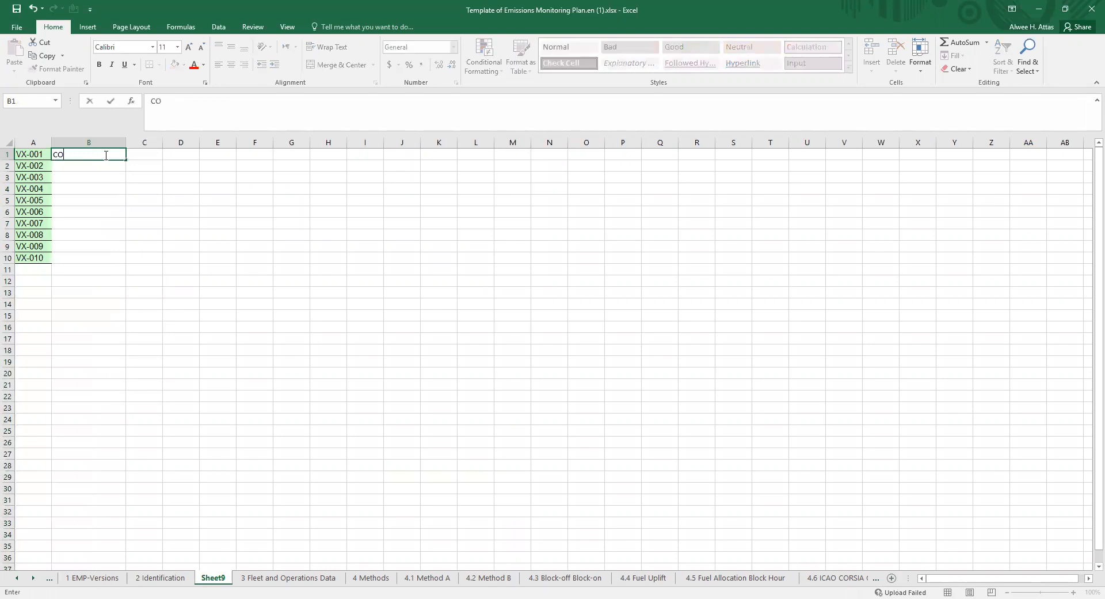
text(RSIA AIRLINES)
- Insert a column before the registration marks and number the rows 1 to 10 in A1:A10
click(31, 141)
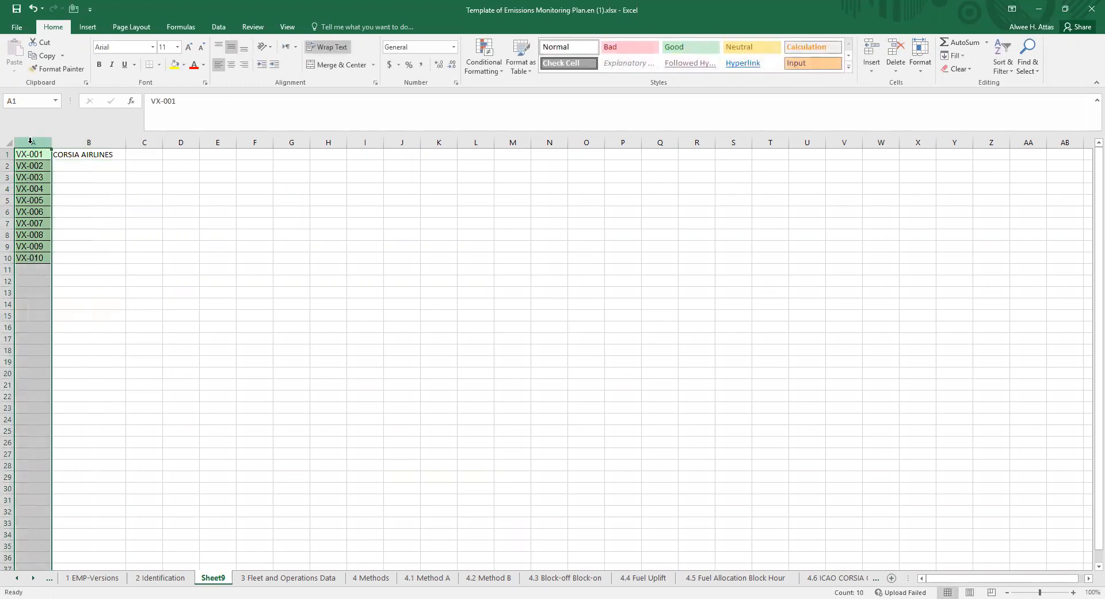
right_click(31, 142)
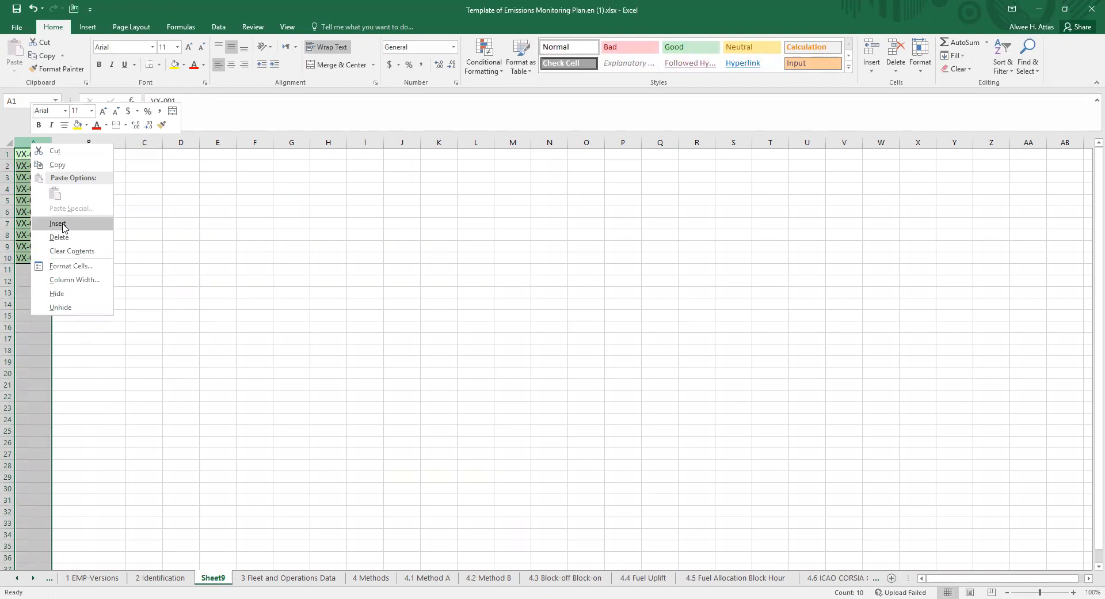
click(58, 223)
text(1)
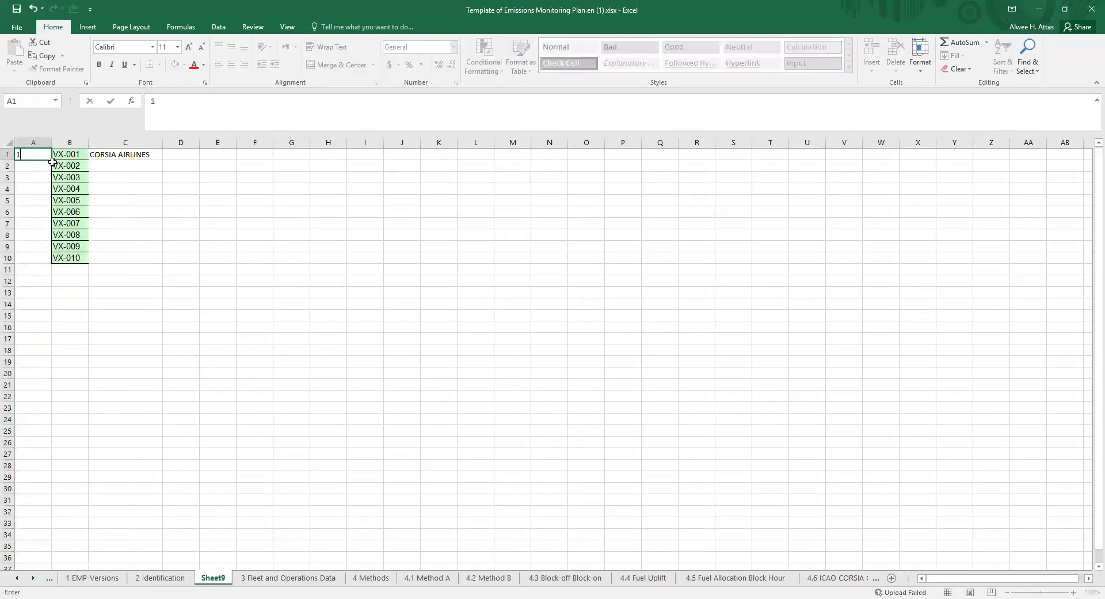
click(37, 172)
text(2)
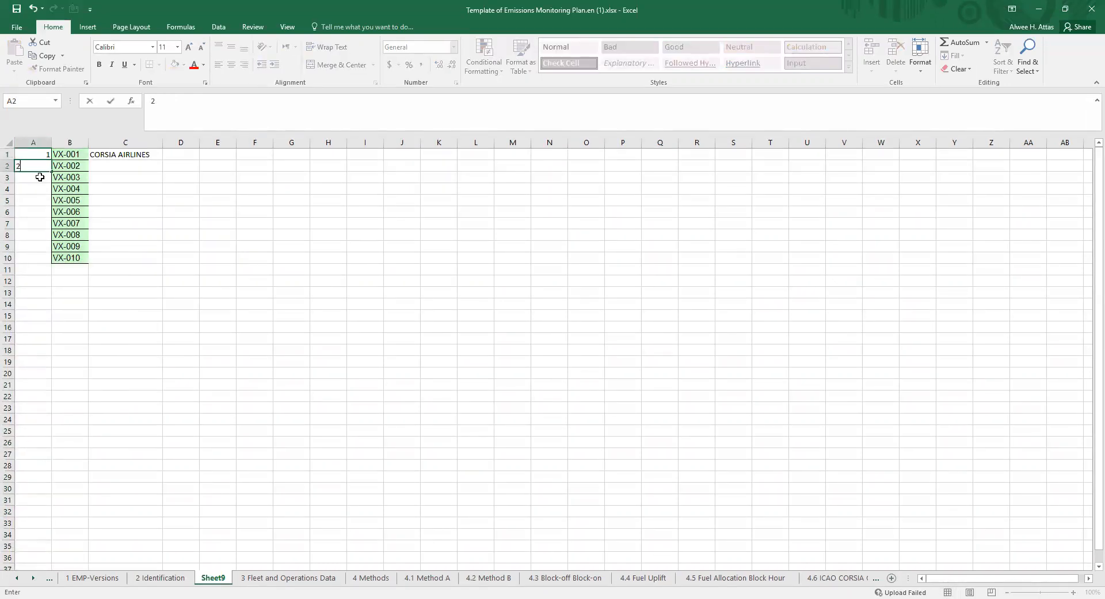
click(36, 179)
text(3)
drag(42, 158, 54, 261)
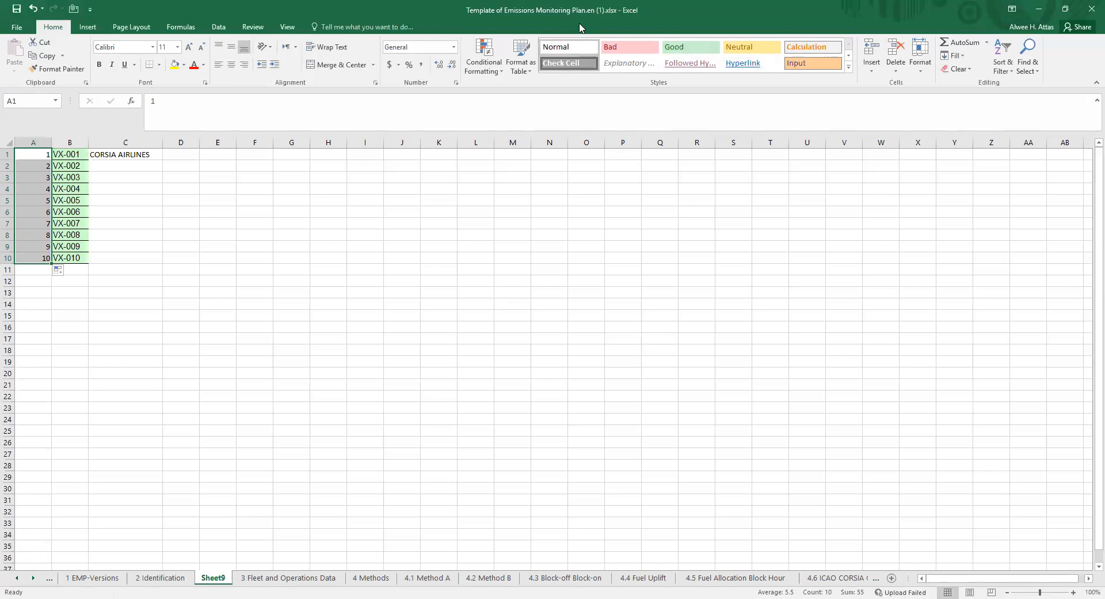
- Check the field layout of the Access upload form, then fill "CORSIA AIRLINES" down column C to row 10 in Excel
key(alt+Tab)
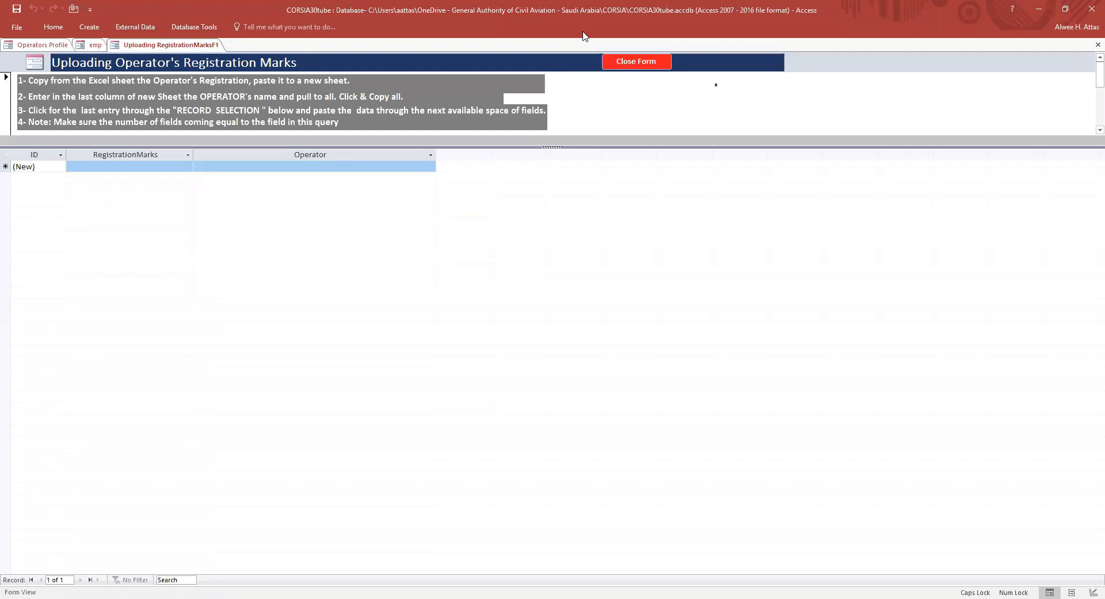
key(alt+Tab)
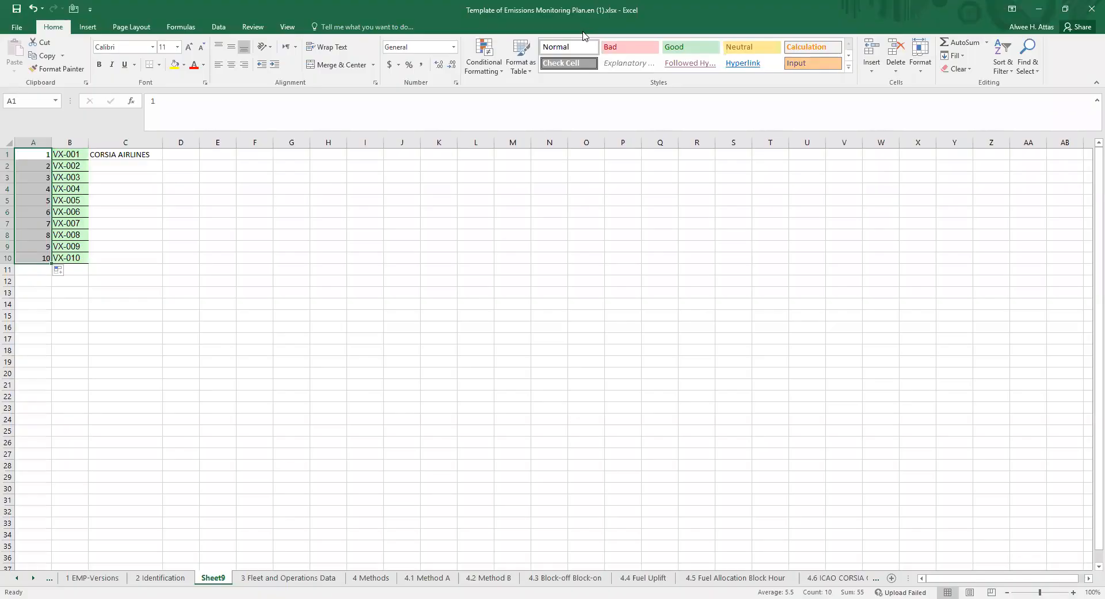
click(39, 154)
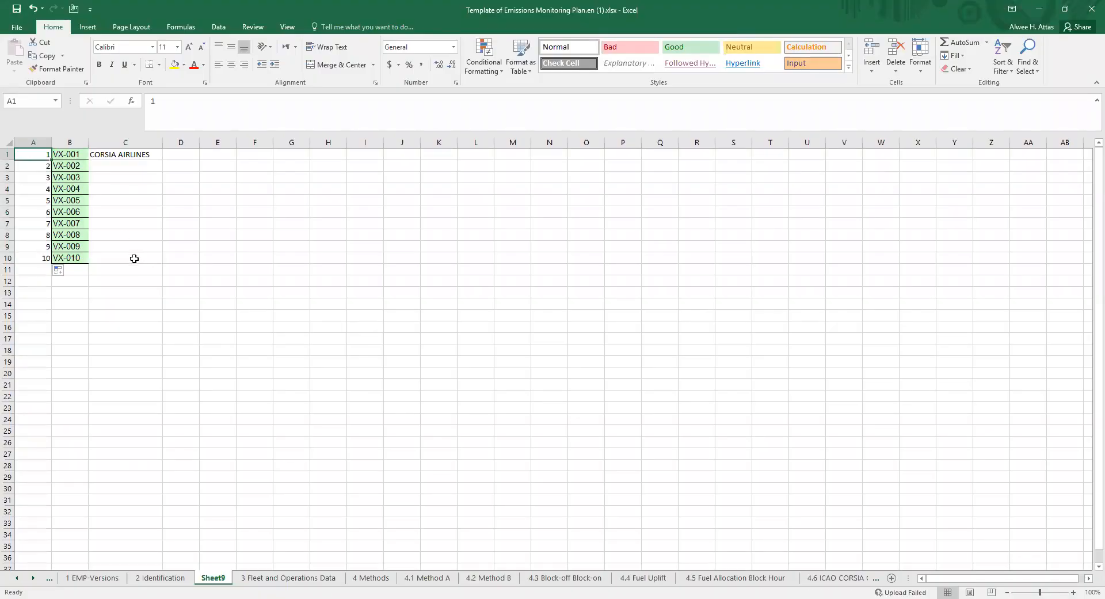
click(144, 156)
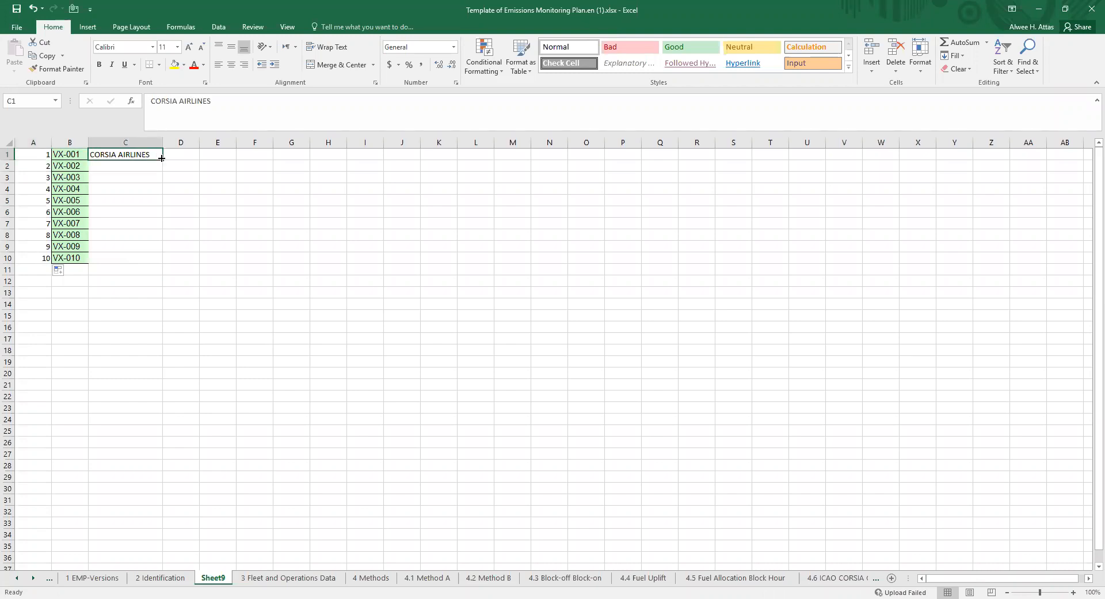
double_click(162, 158)
- Copy A1:C10, switch to Access, and paste the rows as new records in the registration marks upload form
click(35, 156)
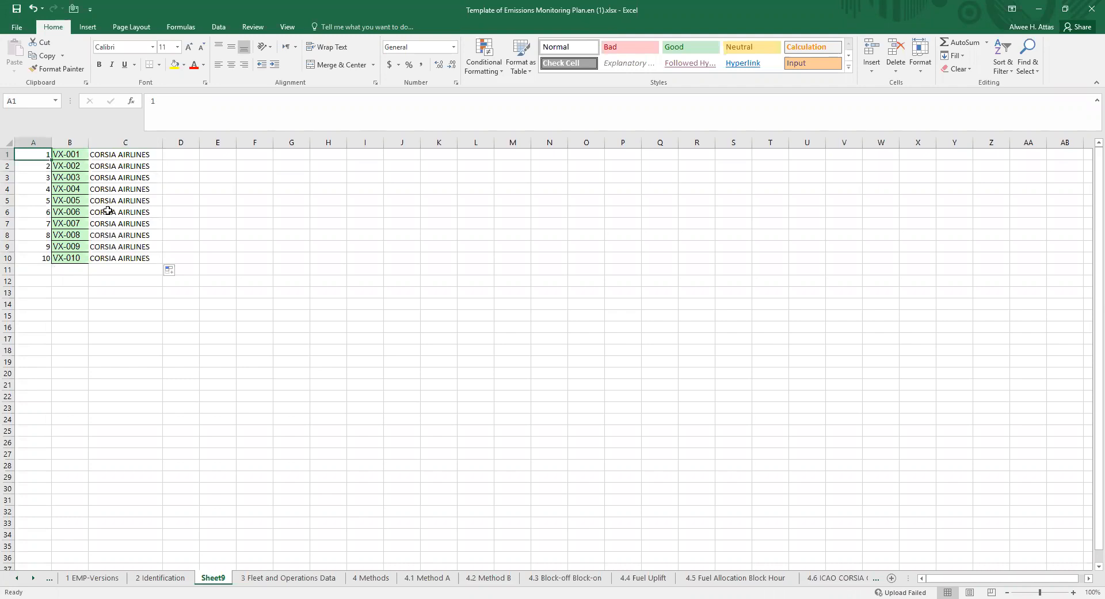
shift+click(123, 253)
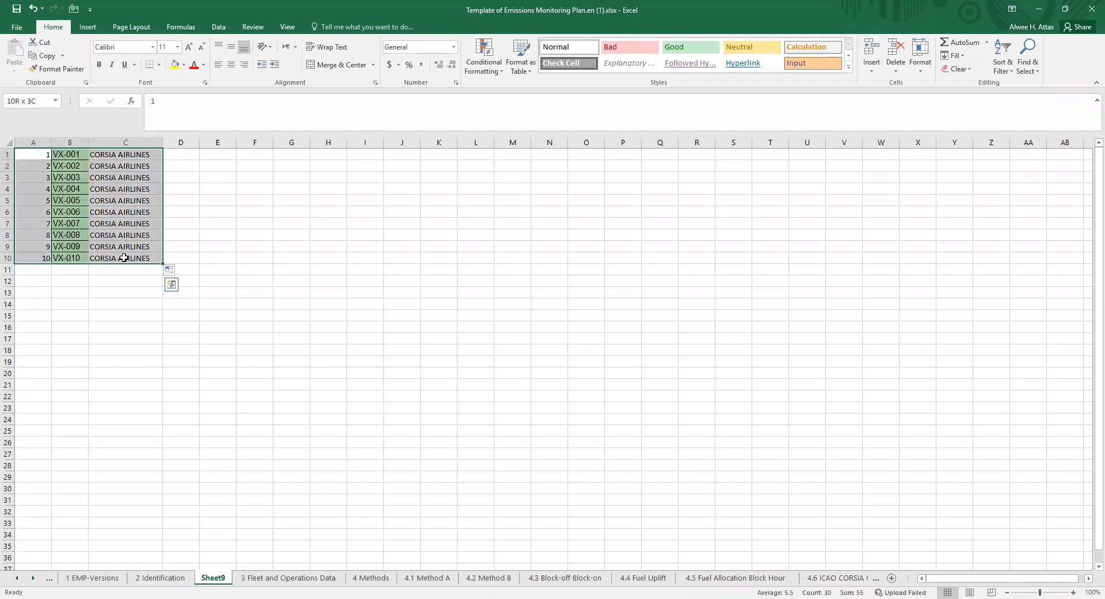
right_click(111, 208)
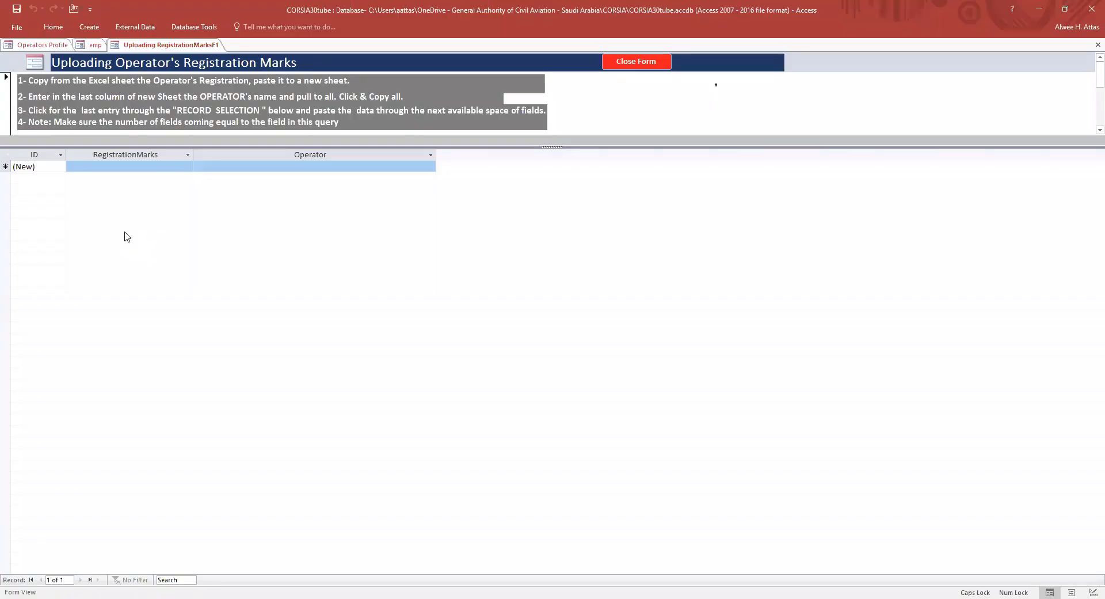
click(10, 165)
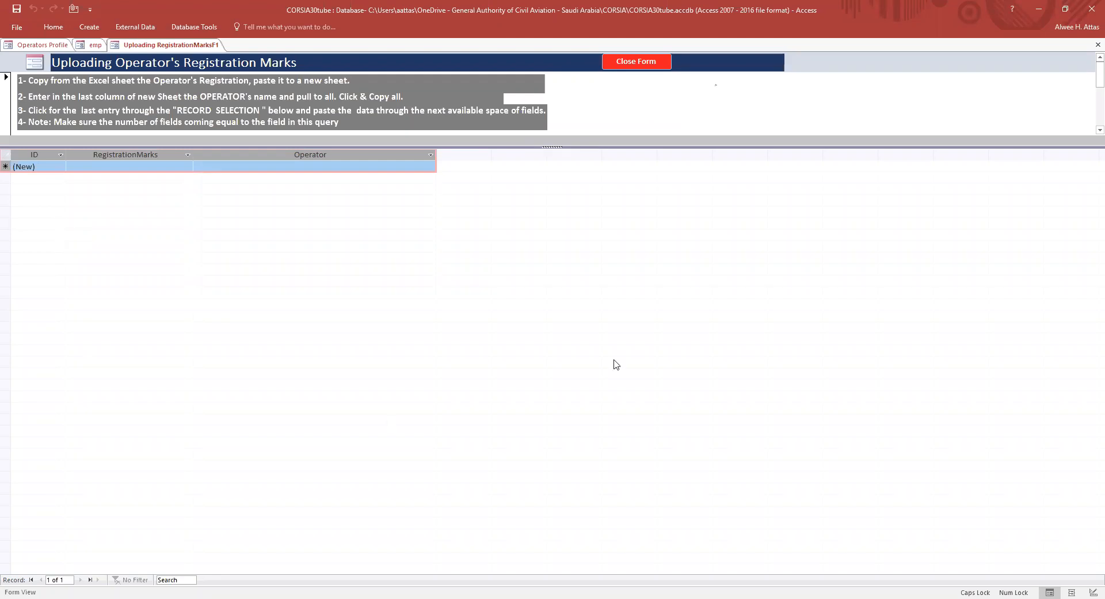
key(ctrl+v)
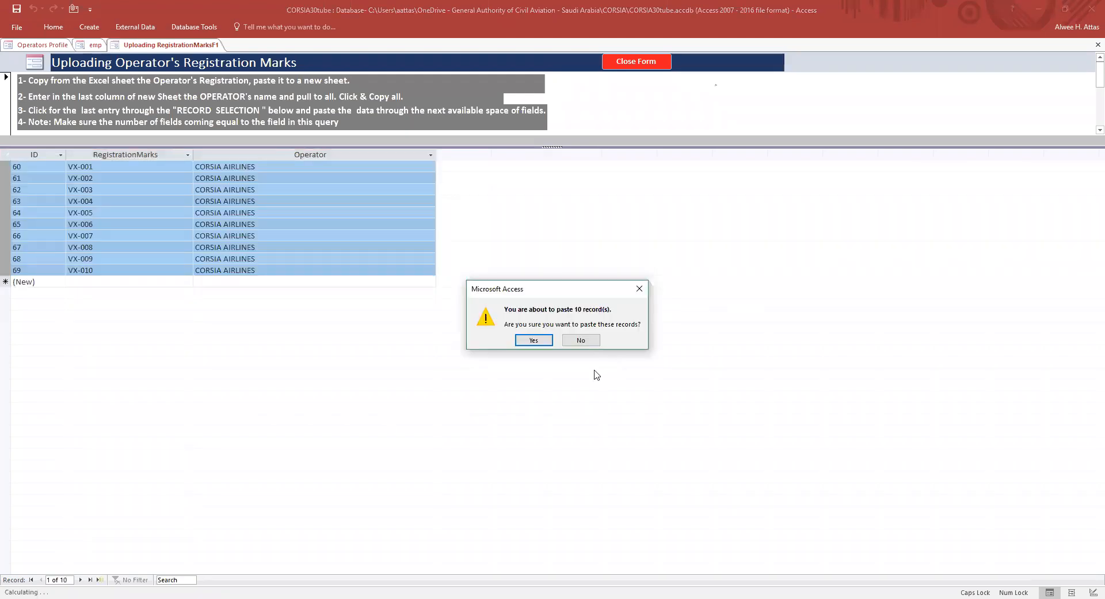
click(526, 340)
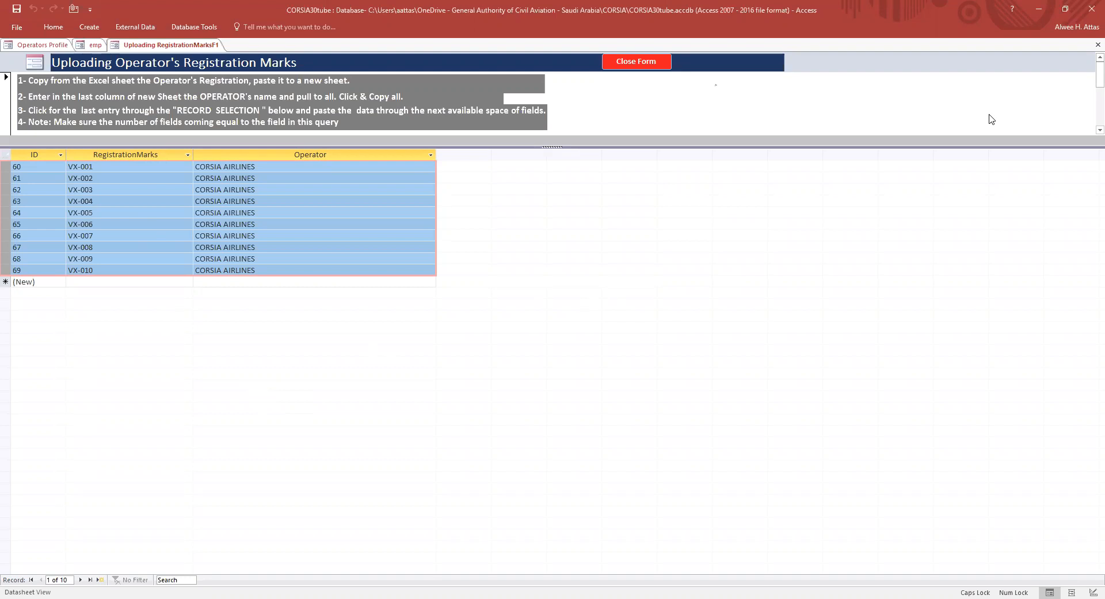
- Switch to Excel, copy registration marks FX-001 to FX-010 into a new sheet at A1, and delete the empty column B
key(alt+Tab)
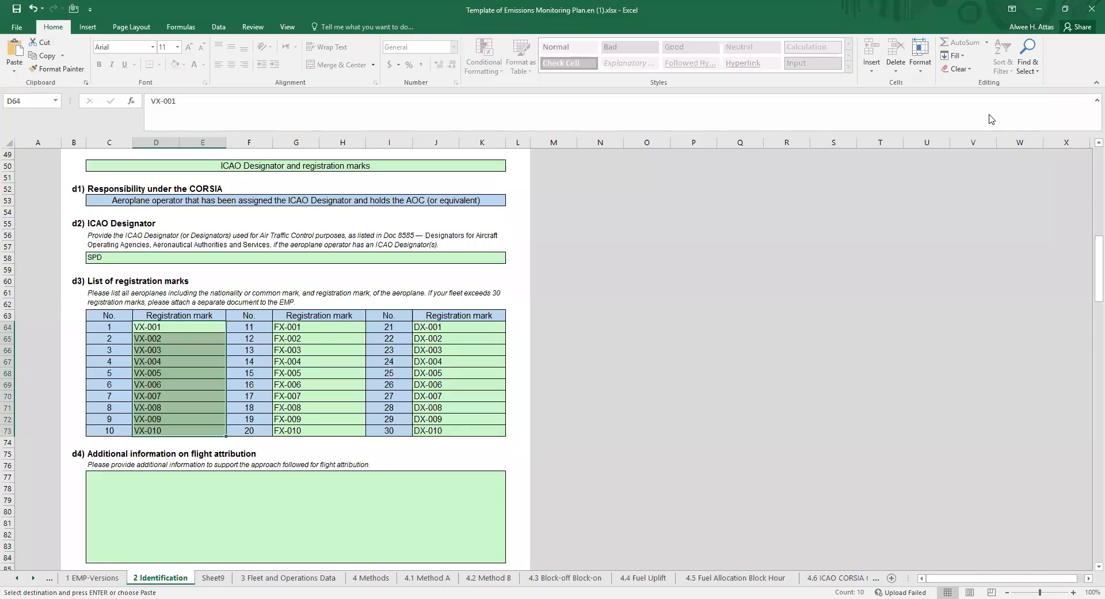
click(318, 328)
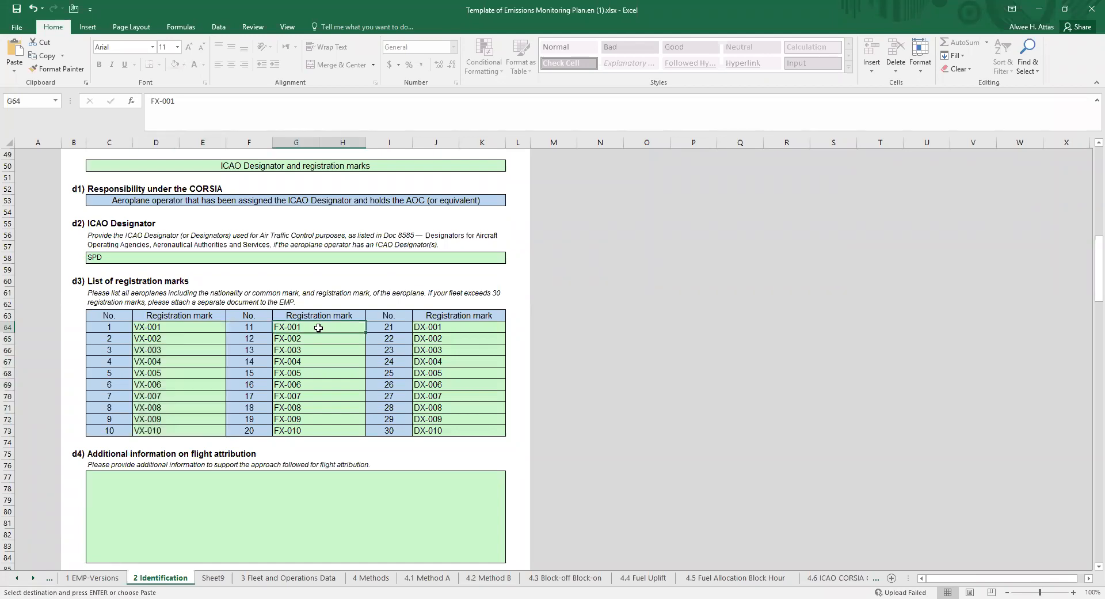
shift+click(311, 430)
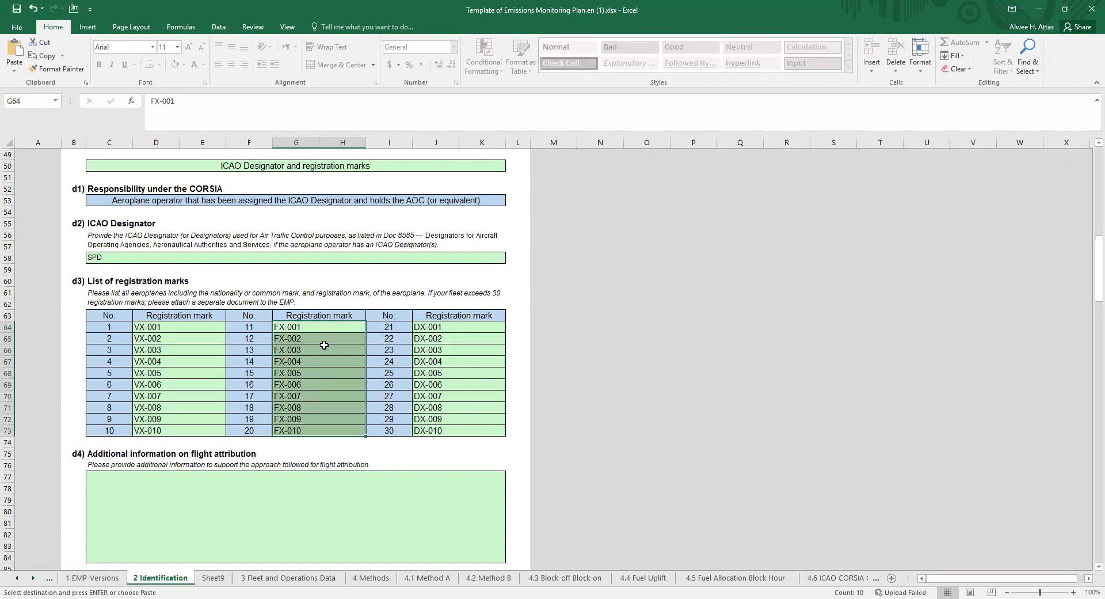
right_click(324, 345)
click(892, 577)
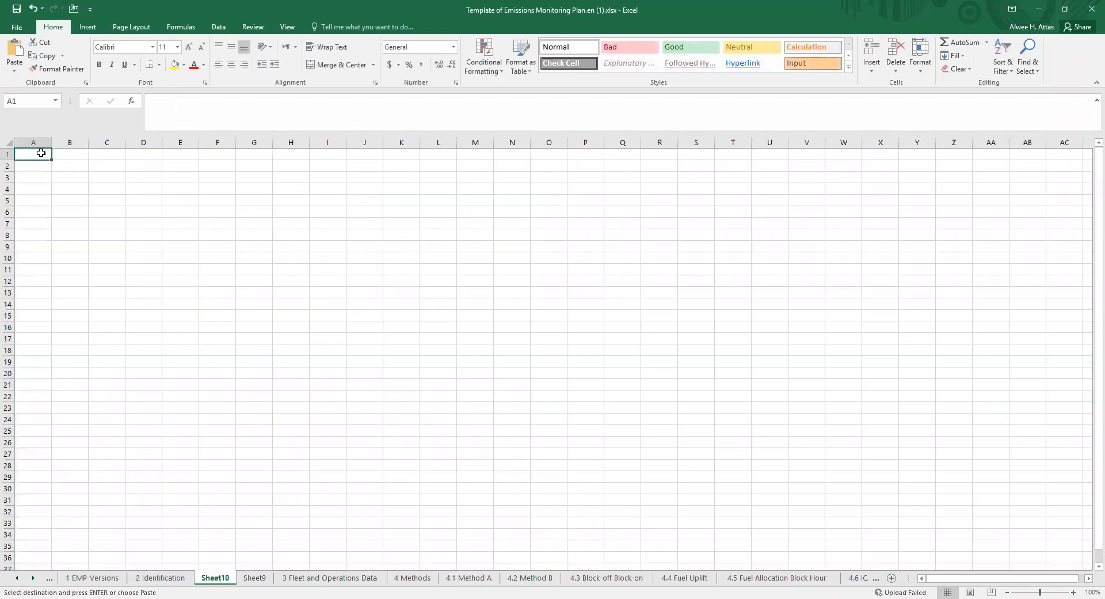
key(ctrl+v)
click(75, 141)
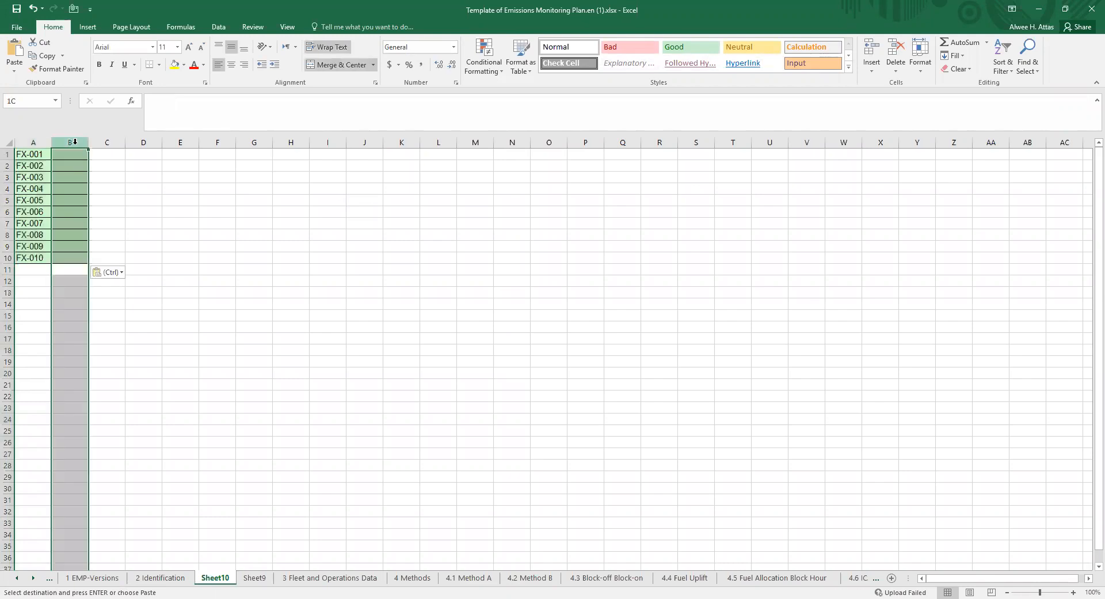
right_click(75, 142)
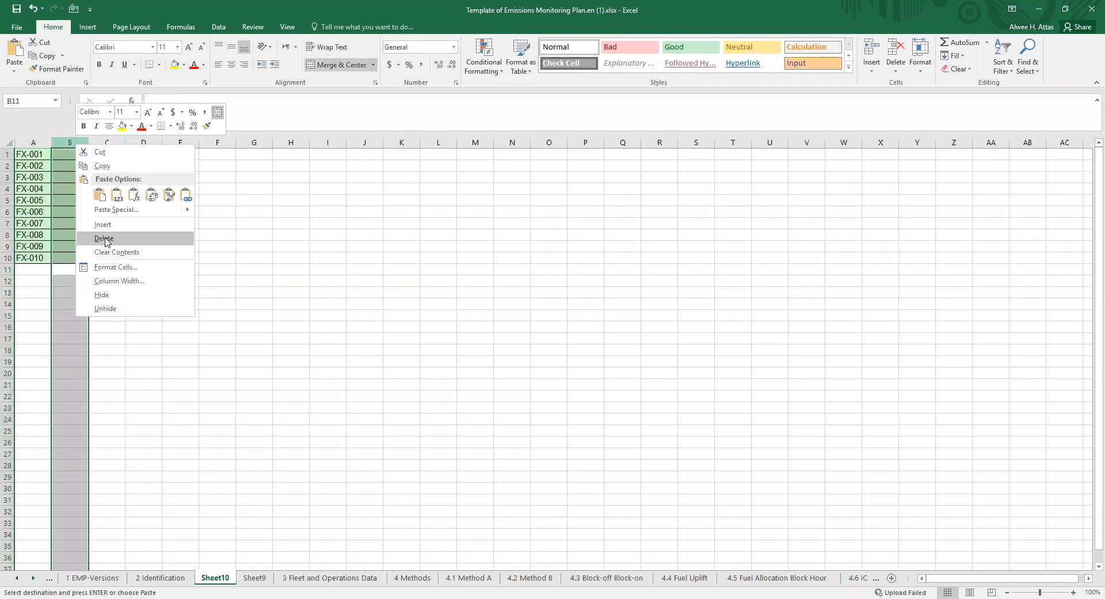
click(106, 238)
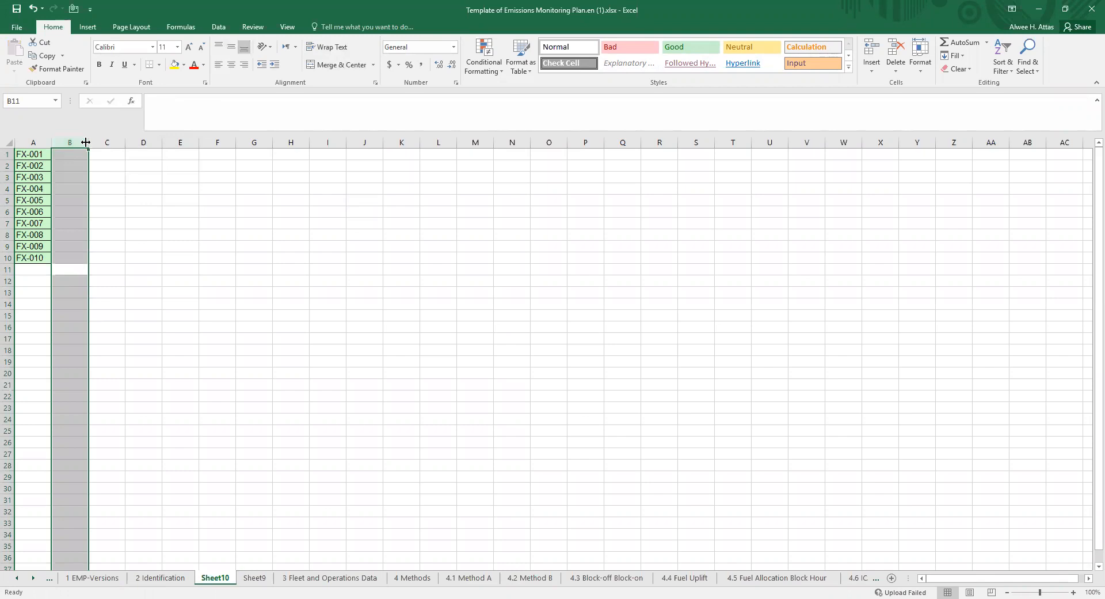
- Widen column B, enter "CORSIA AIRLINES" in B1 and fill it down to row 10 beside the FX marks
drag(85, 142, 111, 142)
click(89, 154)
text(COR)
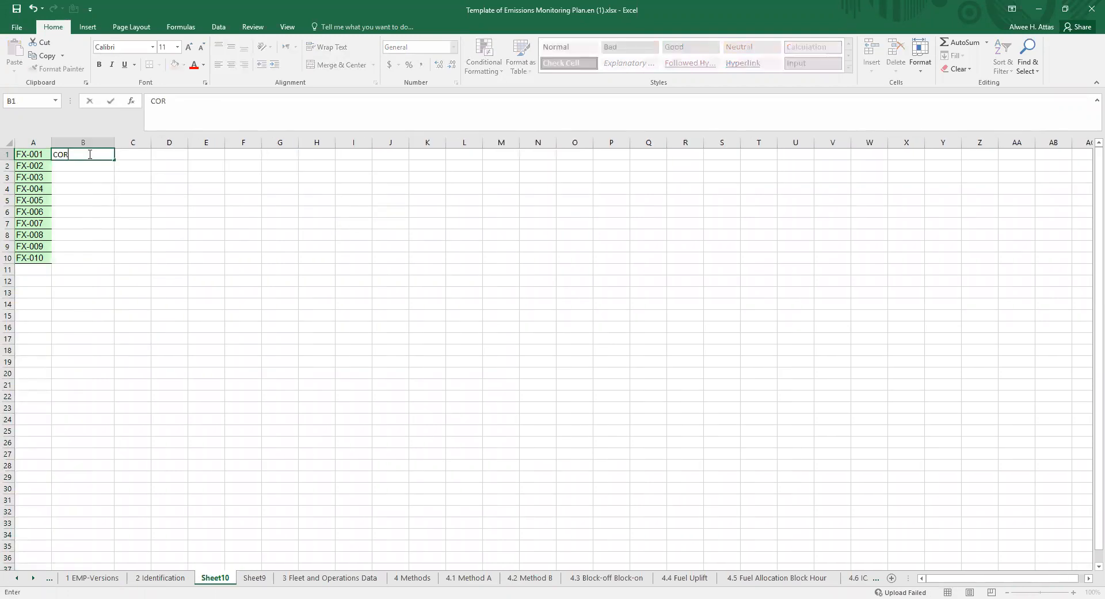
text(SIA AIRLINES)
double_click(115, 160)
- Insert a column before the FX registration marks and number the rows 1 to 10 in A1:A10
click(28, 142)
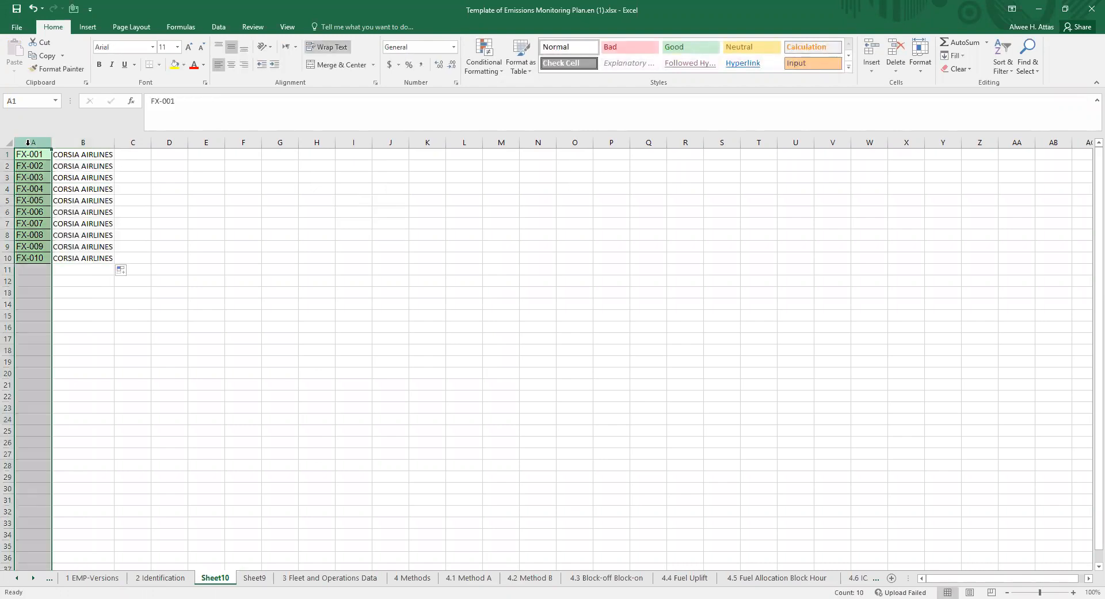
right_click(27, 144)
click(57, 231)
click(40, 154)
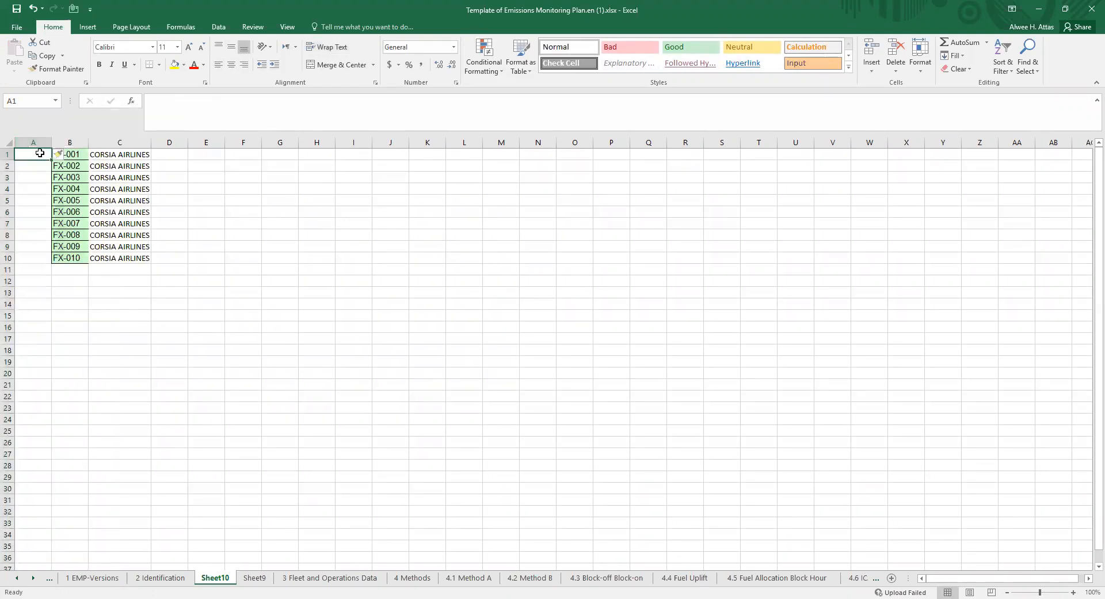
text(1)
click(41, 167)
text(2)
click(44, 177)
text(3)
drag(37, 154, 51, 259)
- Copy A1:C10 with the FX marks, switch to Access, and paste the rows as new records below VX-010
drag(43, 154, 116, 258)
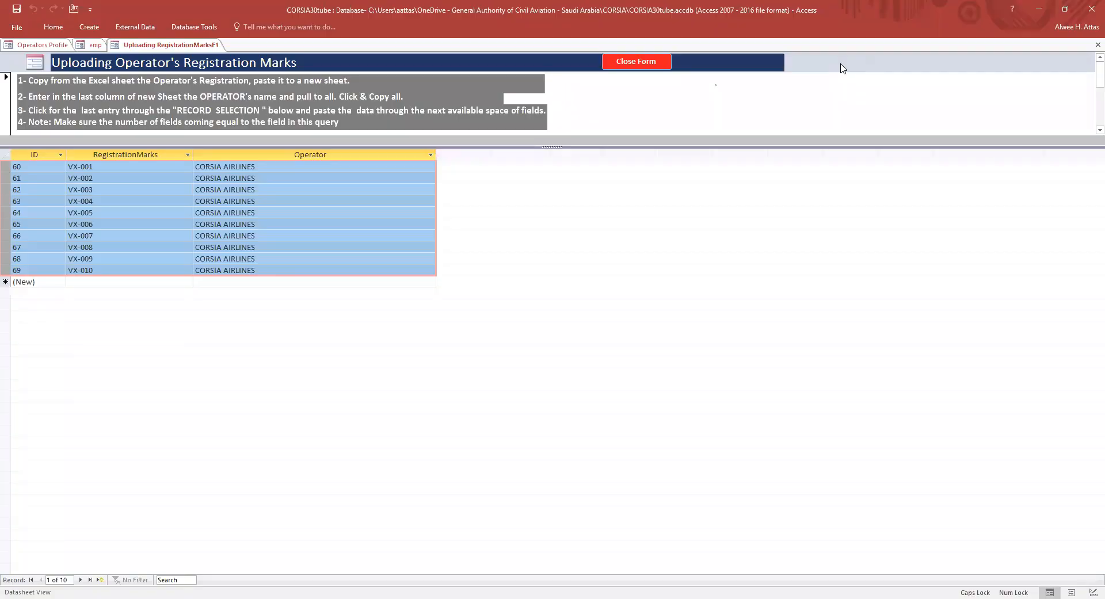
click(5, 281)
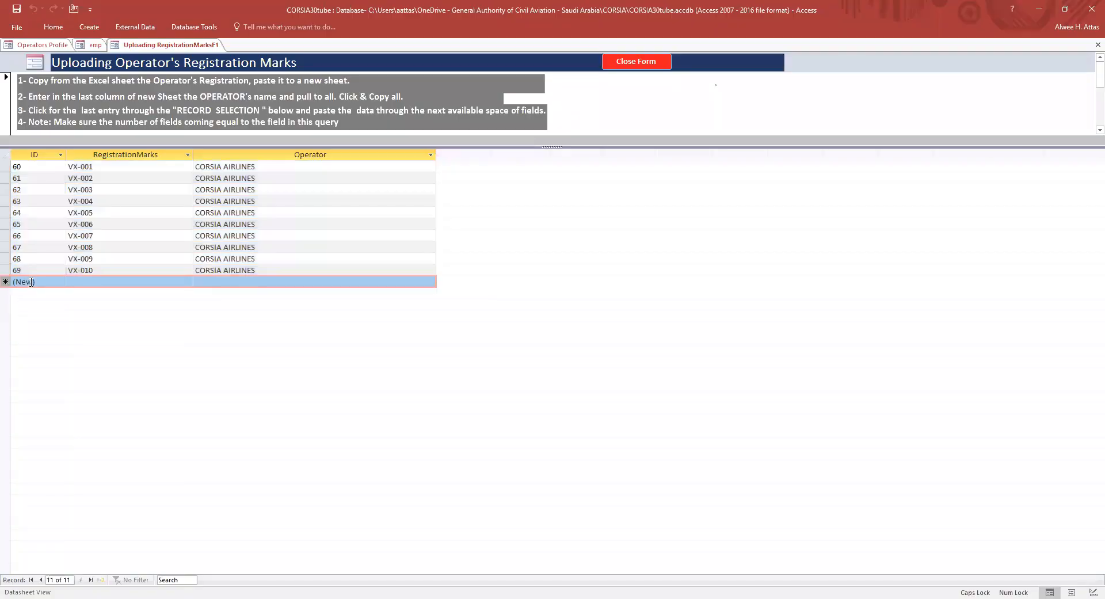
right_click(31, 282)
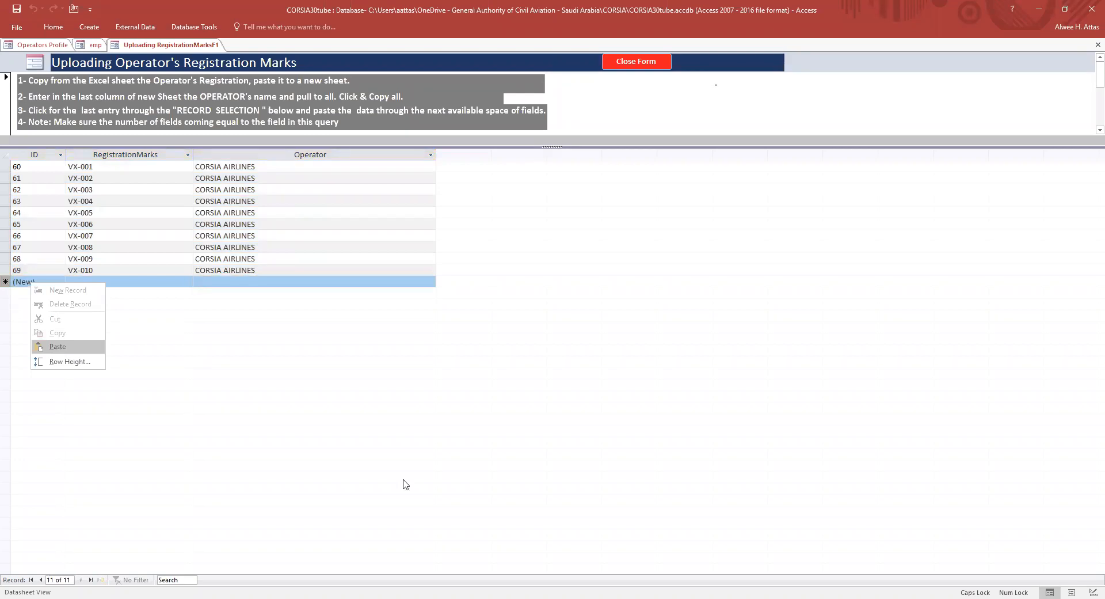
click(57, 347)
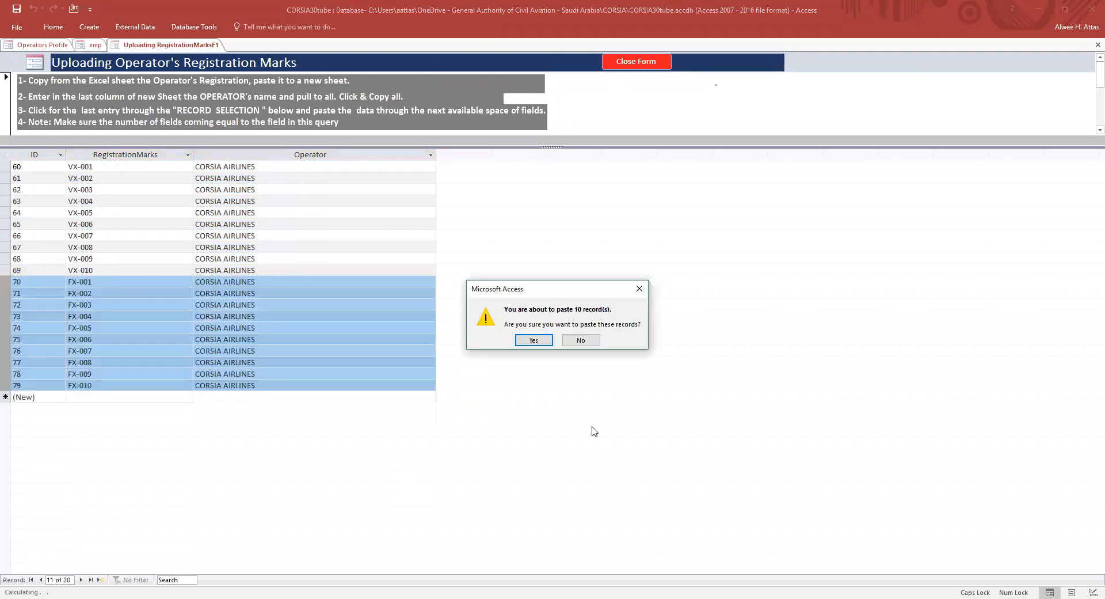
click(534, 340)
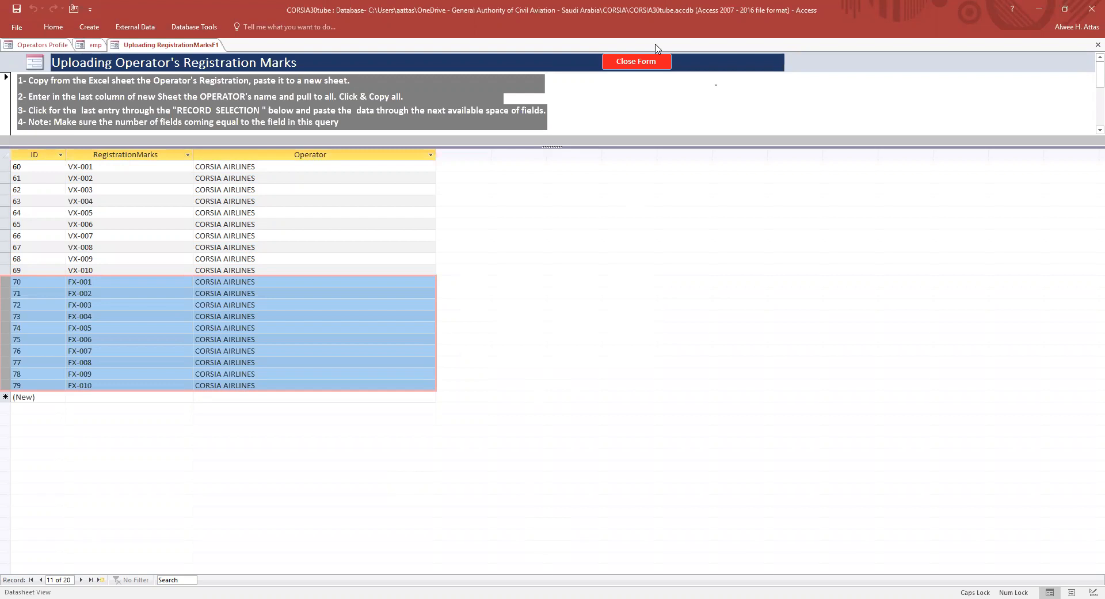
- Switch to Excel, copy registration marks DX-001 to DX-010 into a new sheet at A1, and delete the empty column B
key(alt+Tab)
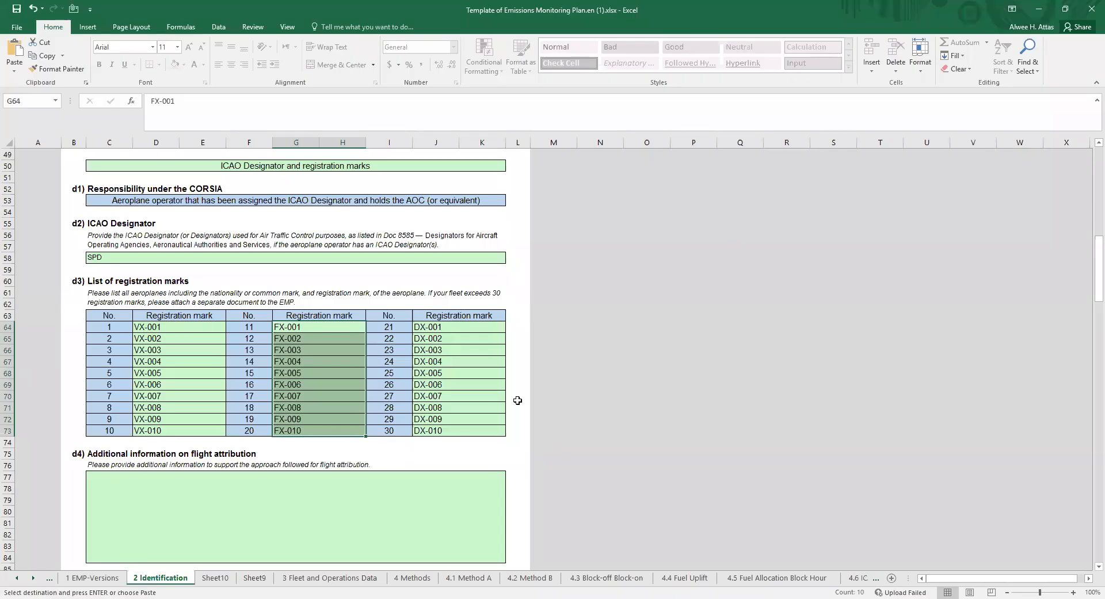
click(452, 328)
shift+click(453, 428)
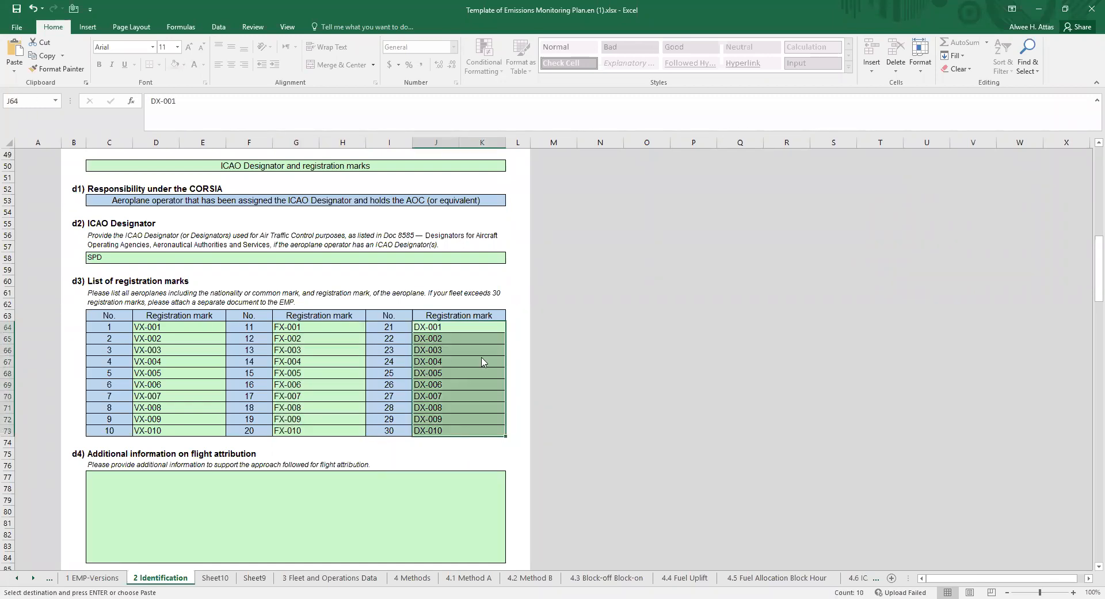
click(892, 578)
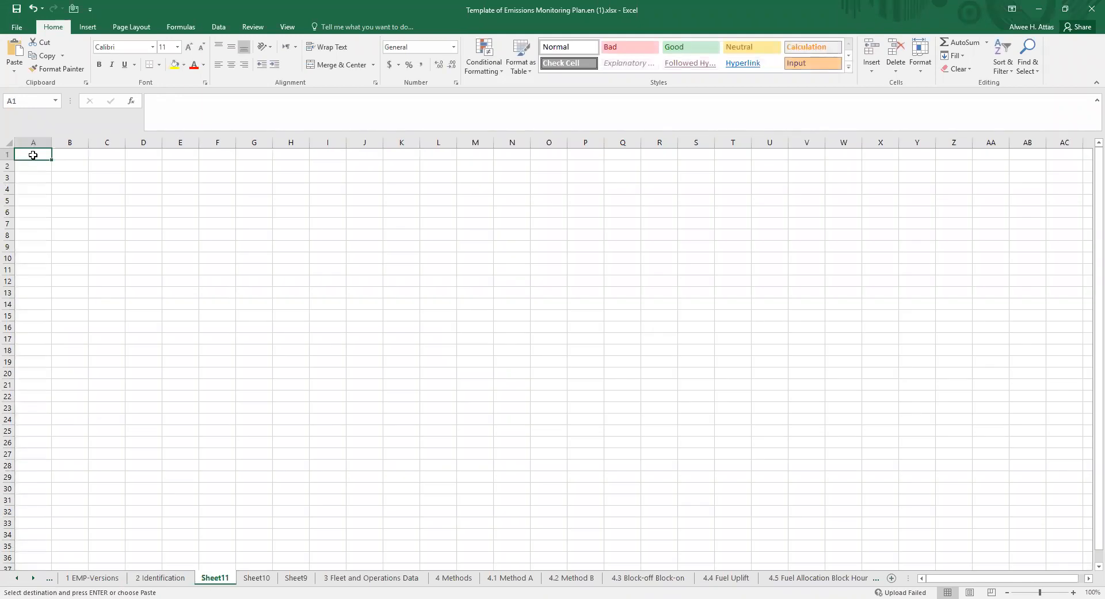
right_click(36, 154)
click(54, 208)
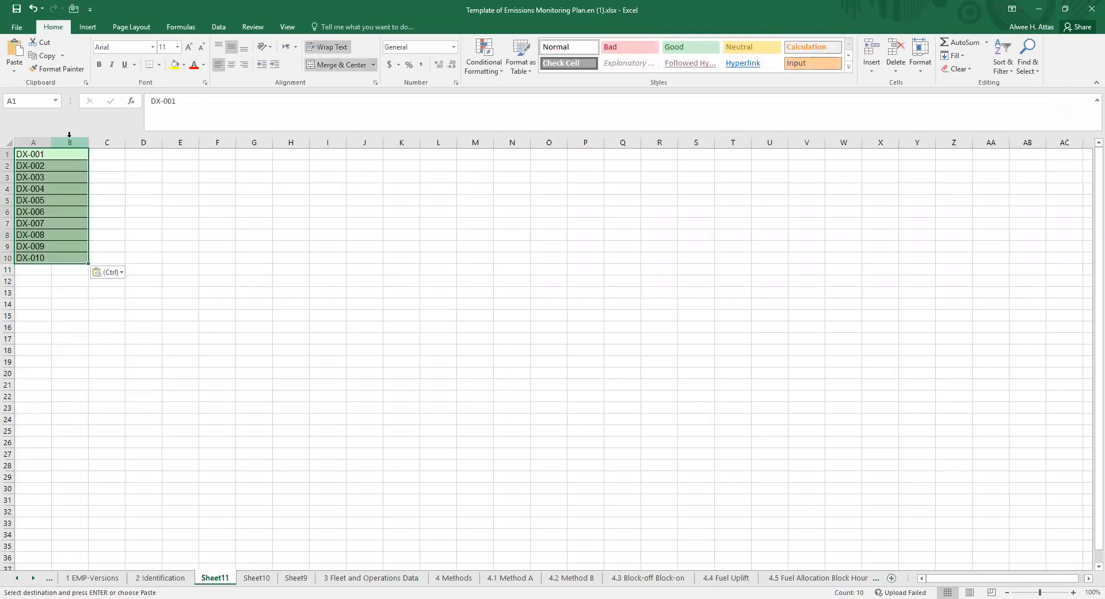
click(70, 142)
right_click(69, 142)
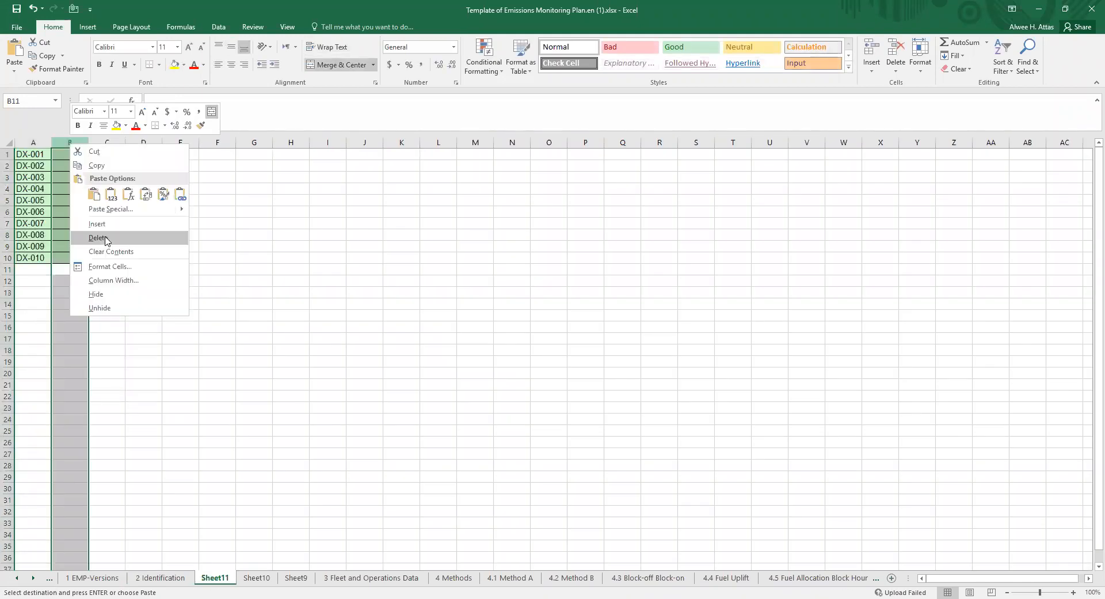
key(Return)
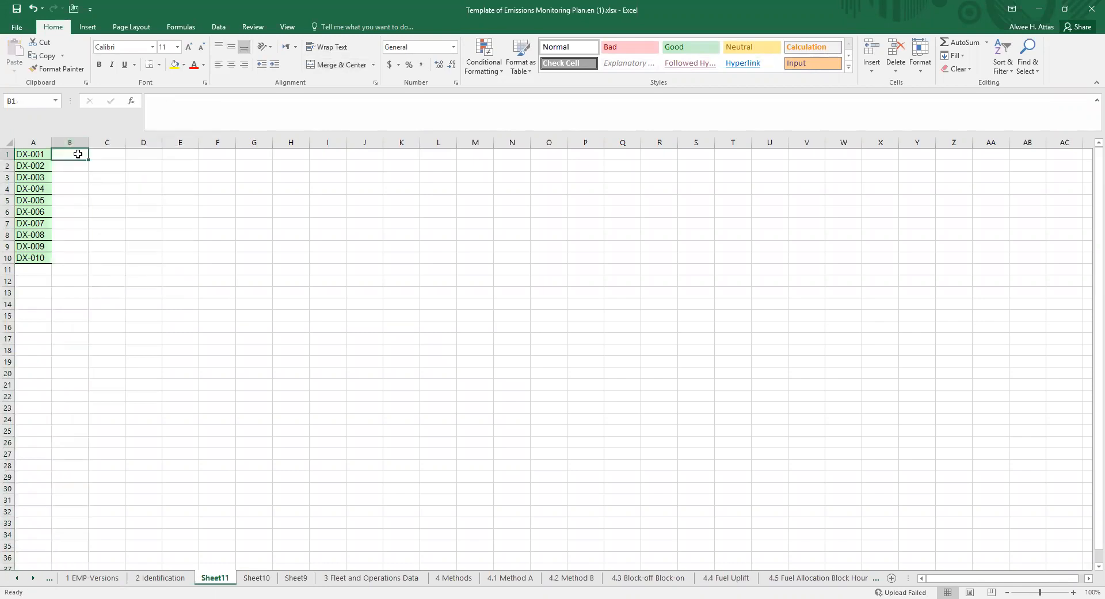
- Enter "CORSIA AIRLINES" in B1, widen column B, and fill the name down to row 10 beside the DX marks
text(CORSIA AI)
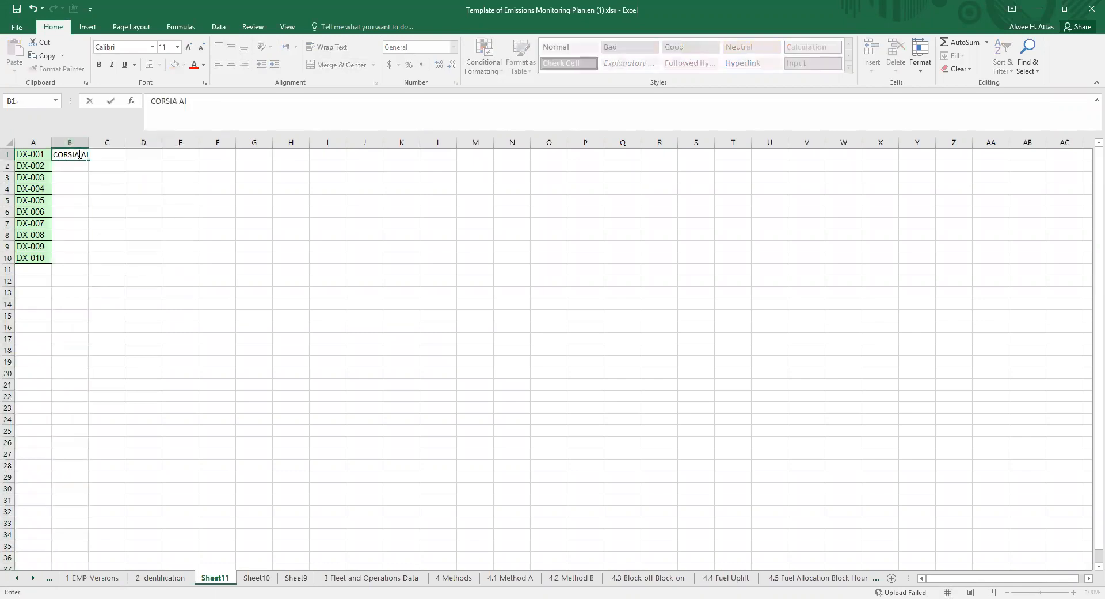
text(RLINES)
click(75, 155)
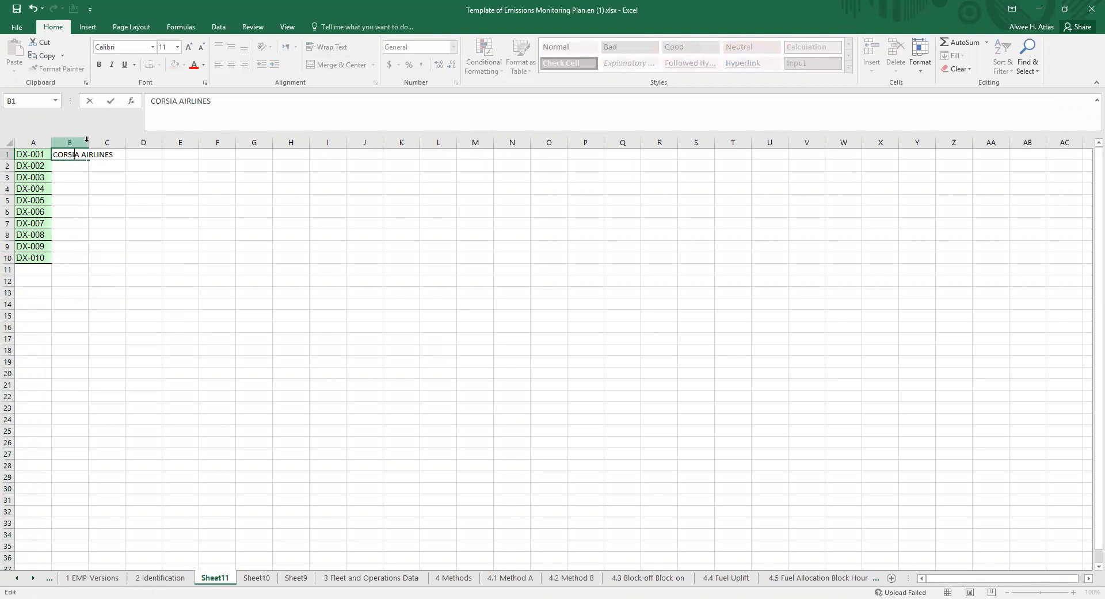
click(95, 167)
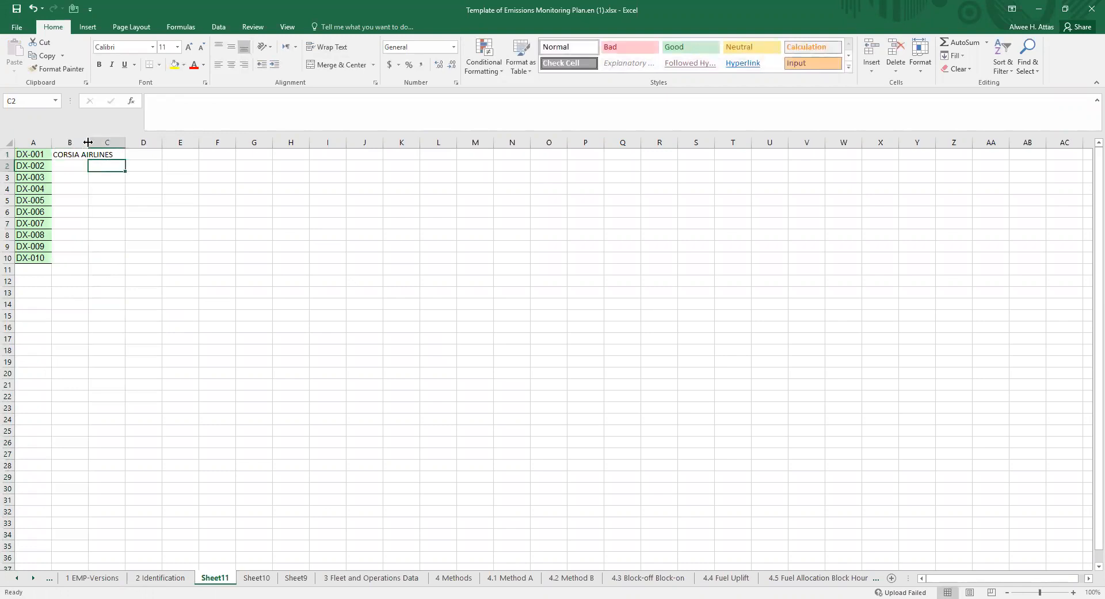
drag(88, 142, 138, 142)
click(129, 154)
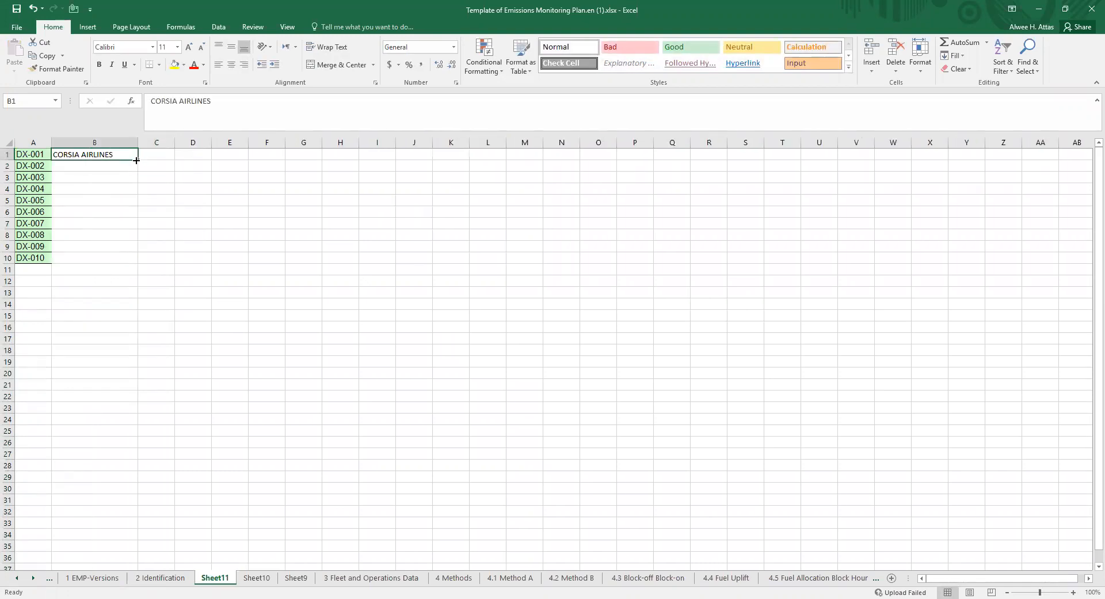
double_click(136, 160)
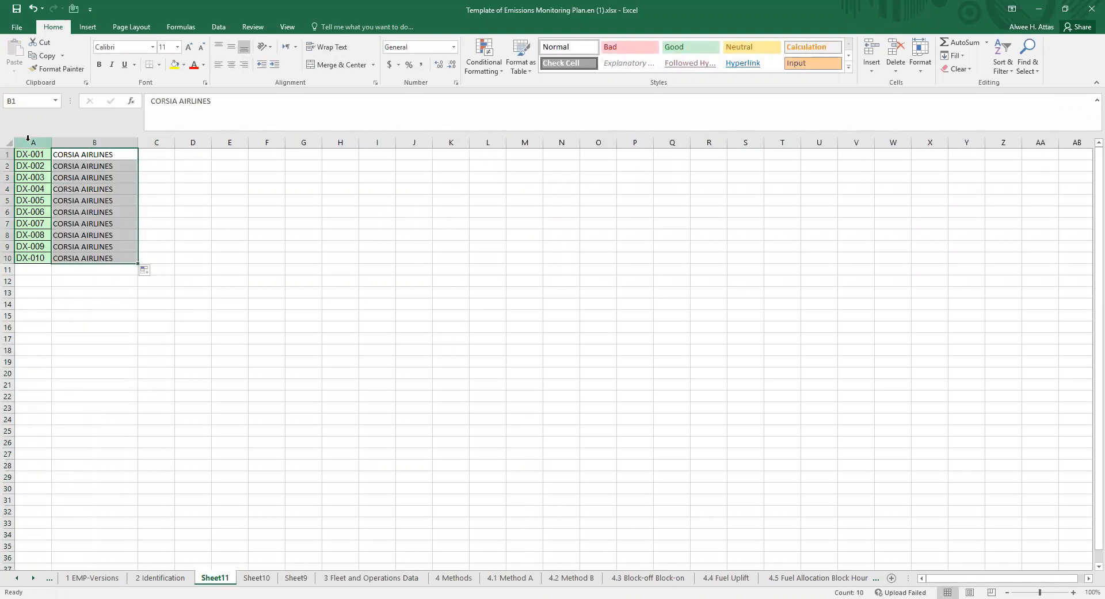
- Insert a column before the DX registration marks and number the rows 1 to 10 in A1:A10
click(27, 141)
right_click(28, 139)
click(57, 221)
text(1)
click(36, 166)
text(2)
click(39, 179)
text(3)
drag(38, 154, 49, 260)
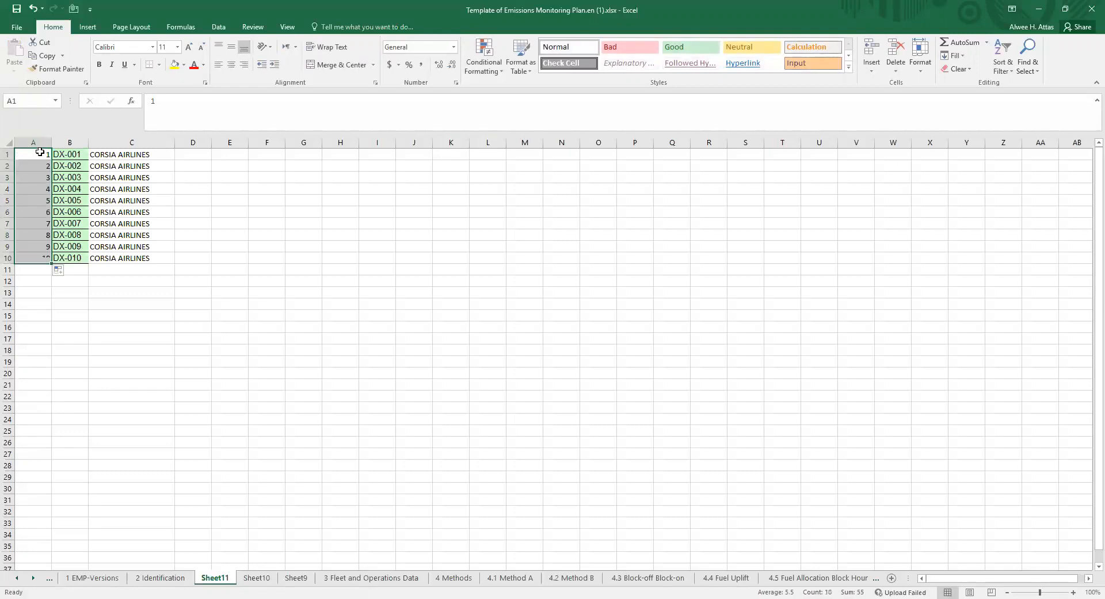
- Copy A1:C10 with the DX marks, paste the rows as new records below FX-010 in the Access upload form, and close the form
click(39, 155)
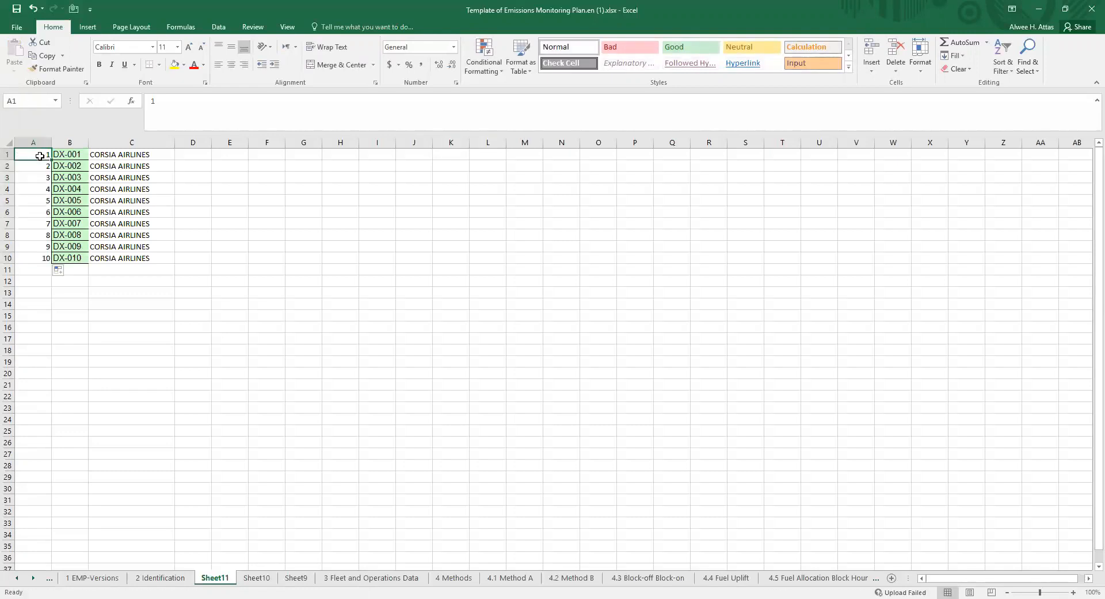
shift+click(121, 260)
key(ctrl+c)
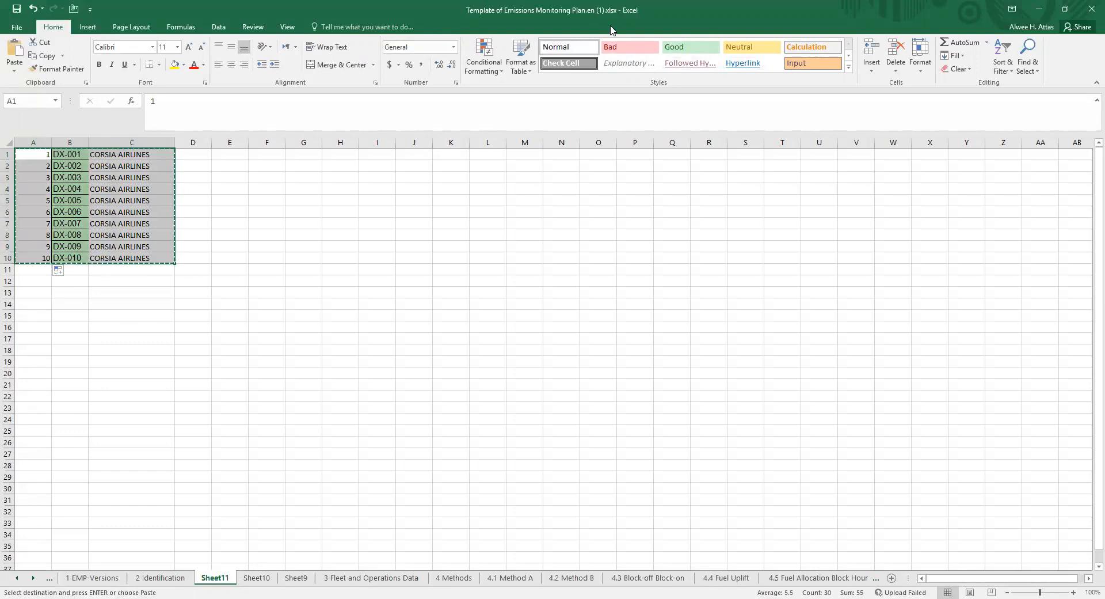
key(alt+Tab)
click(5, 397)
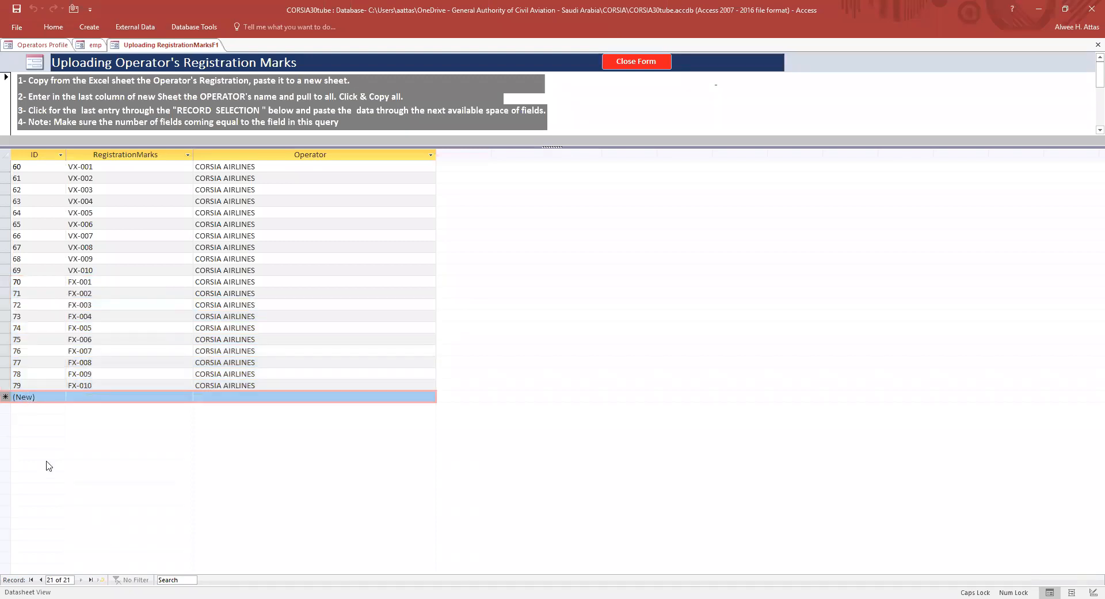
key(ctrl+v)
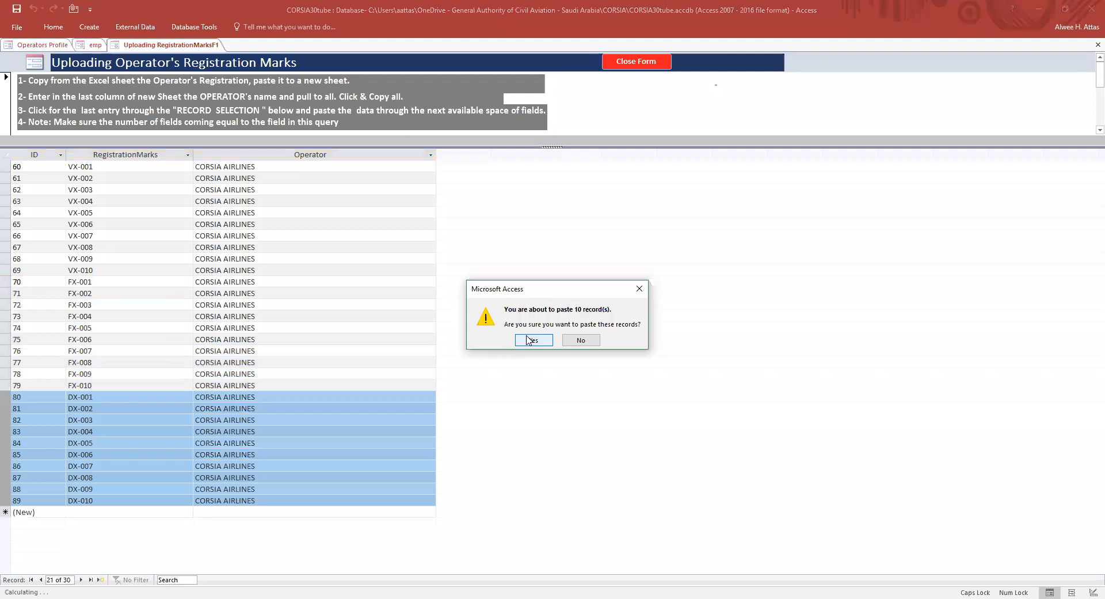
key(Return)
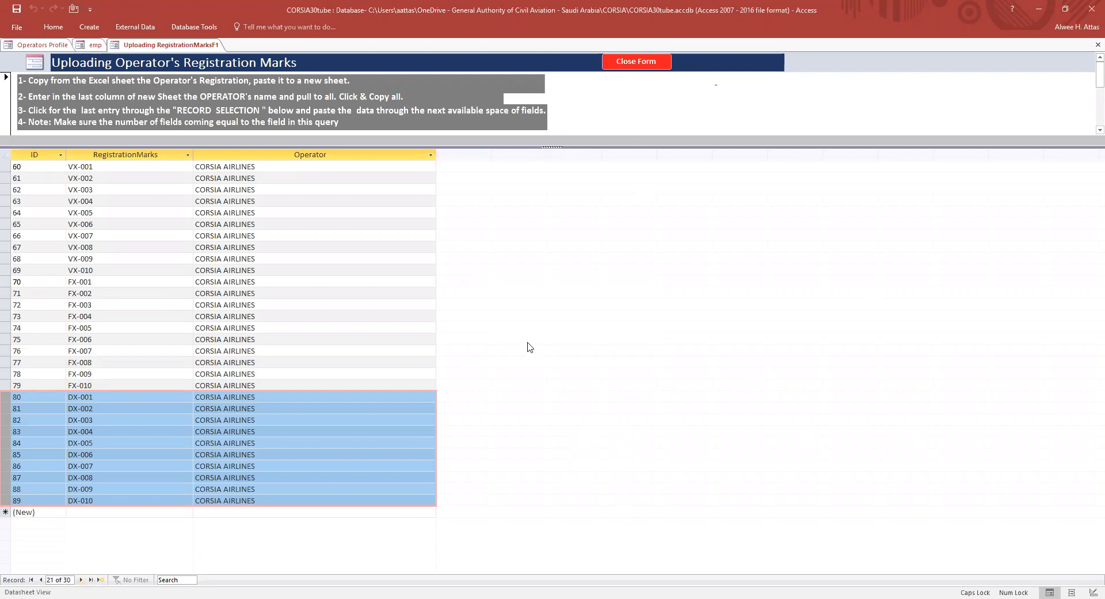
click(636, 61)
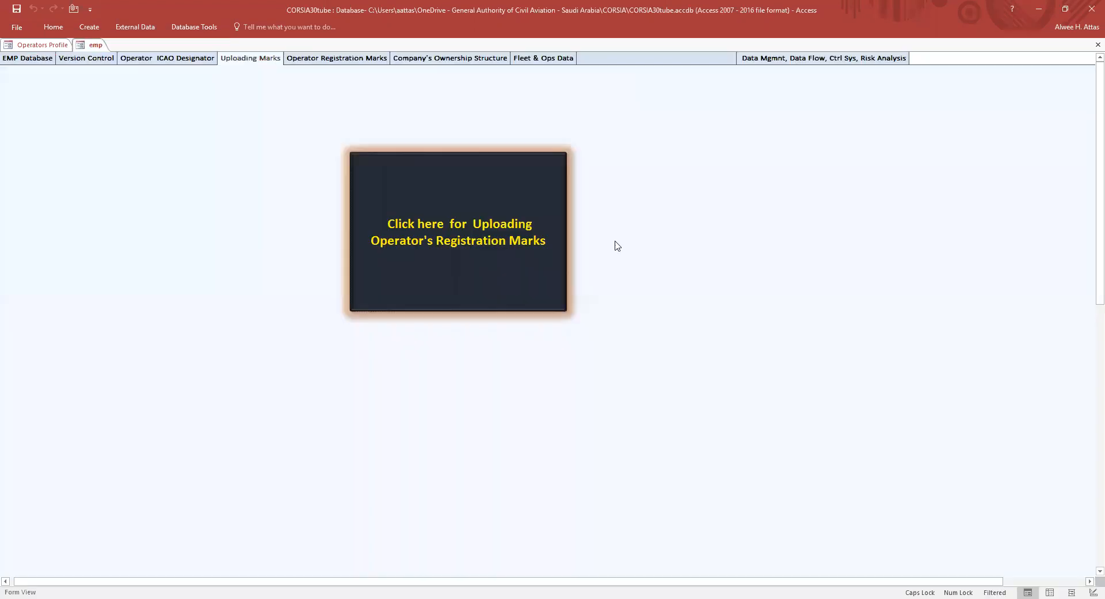
- Save the record on the Operator Registration Marks page of the EMP form and open the Company's Ownership Structure page
click(340, 59)
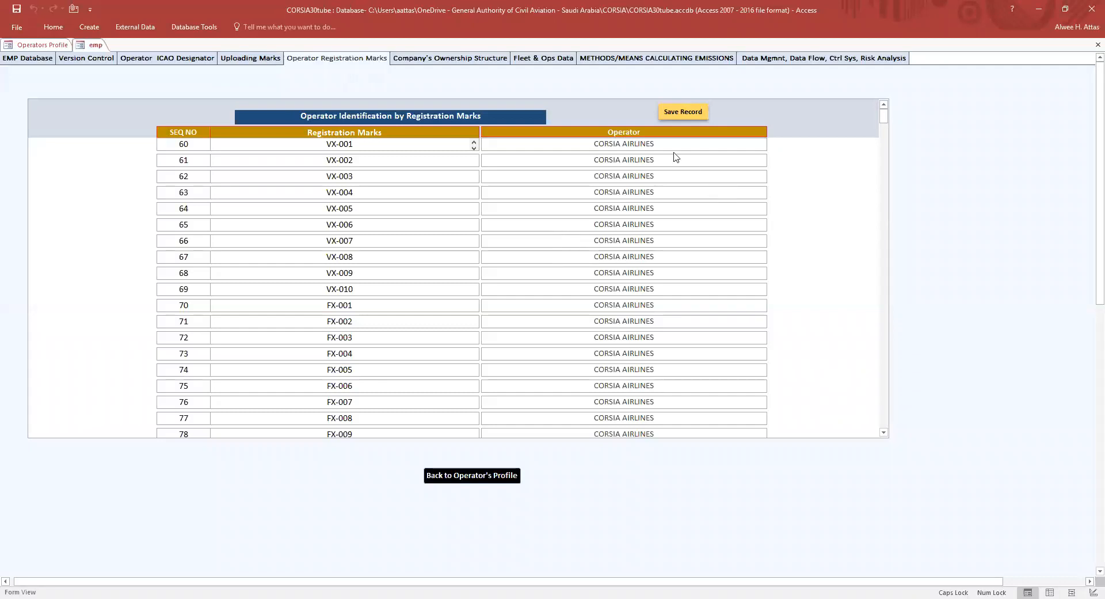
click(683, 113)
click(466, 62)
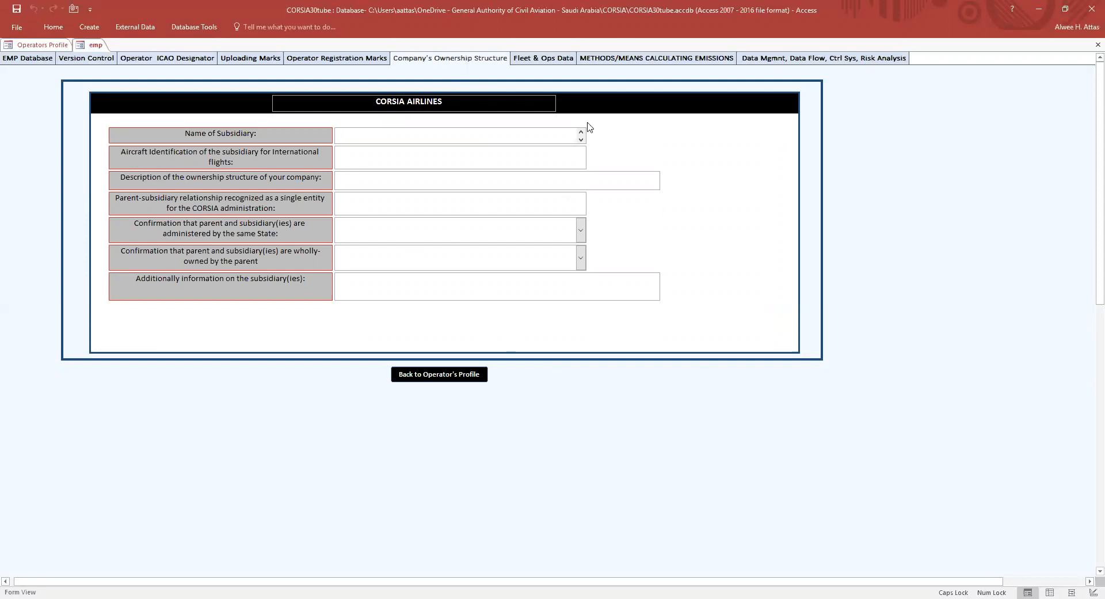
- Open the EMP form's Fleet & Ops Data page, and bring up the 3 Fleet and Operations Data sheet in the Excel template
key(alt+Tab)
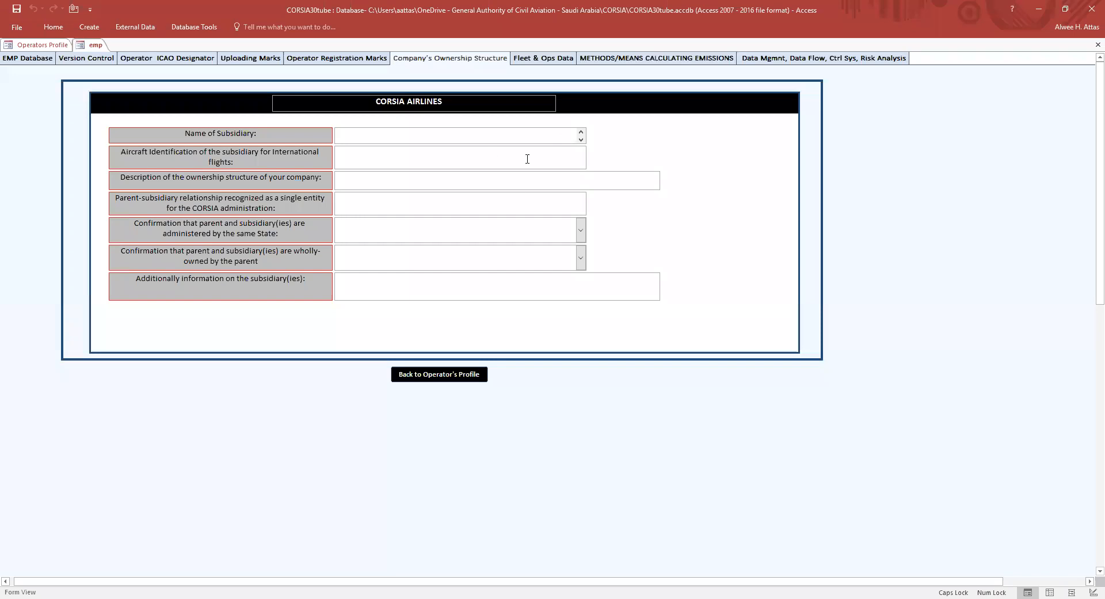
click(545, 59)
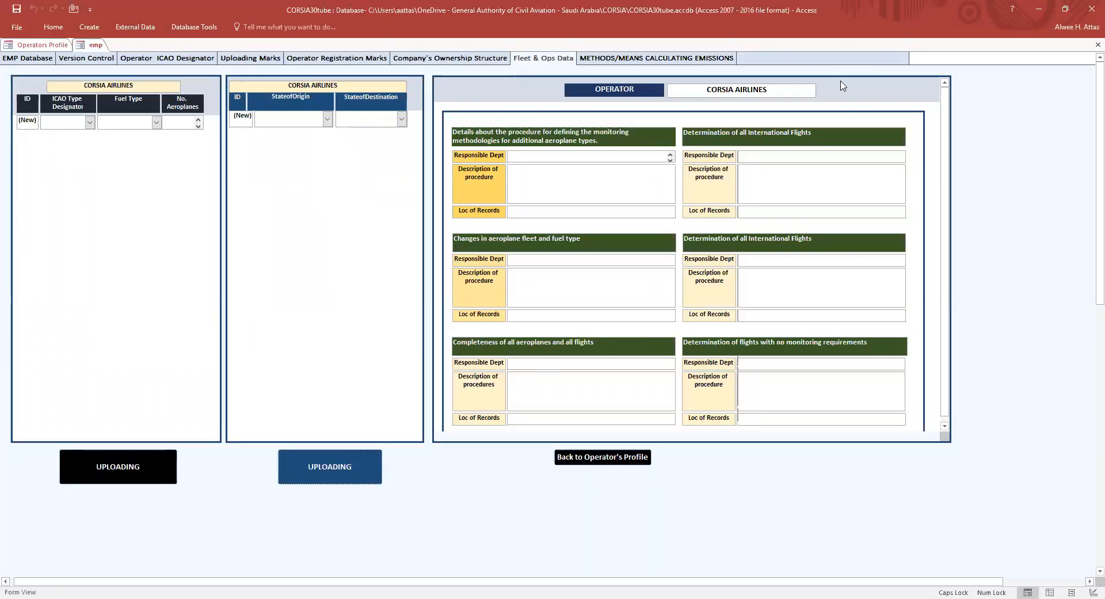
key(alt+Tab)
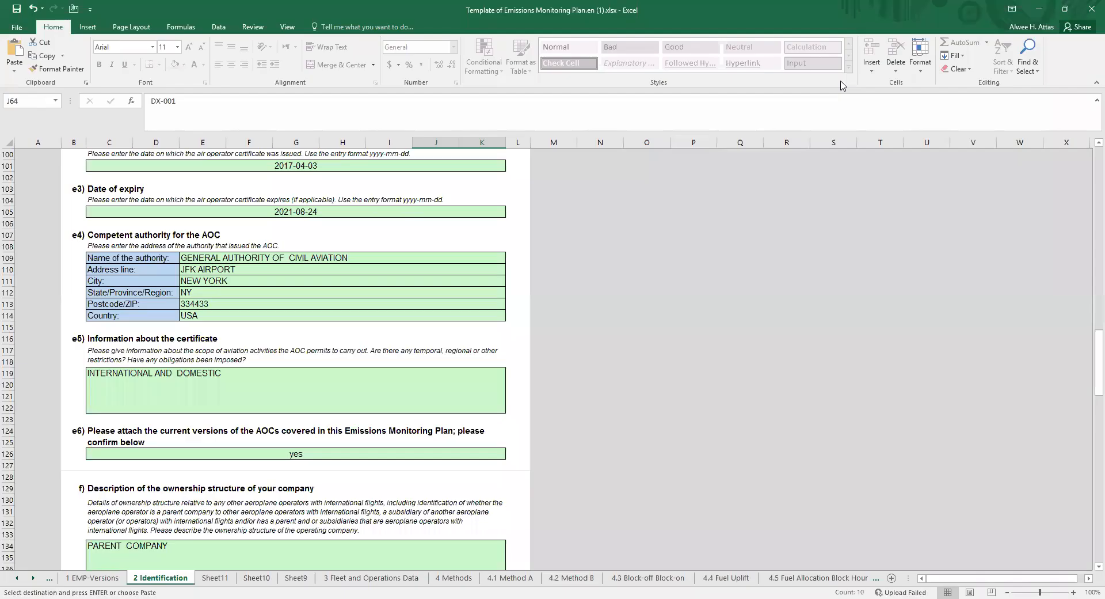
click(368, 578)
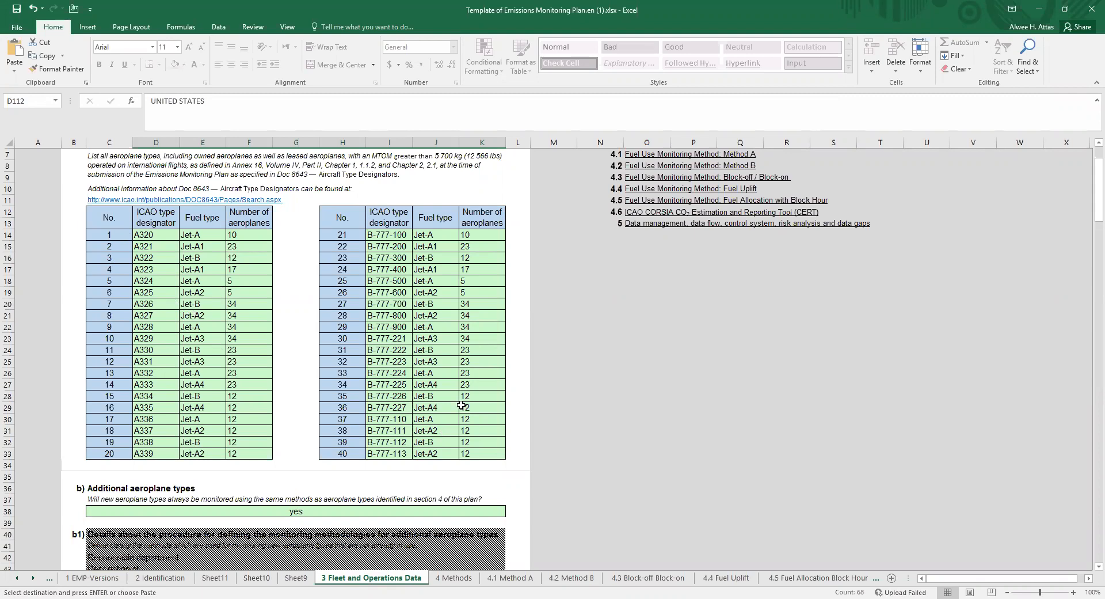
- Copy the designator, fuel type and aeroplane count of rows A320 to A339 (D14:F33) into a new sheet at A1
click(151, 233)
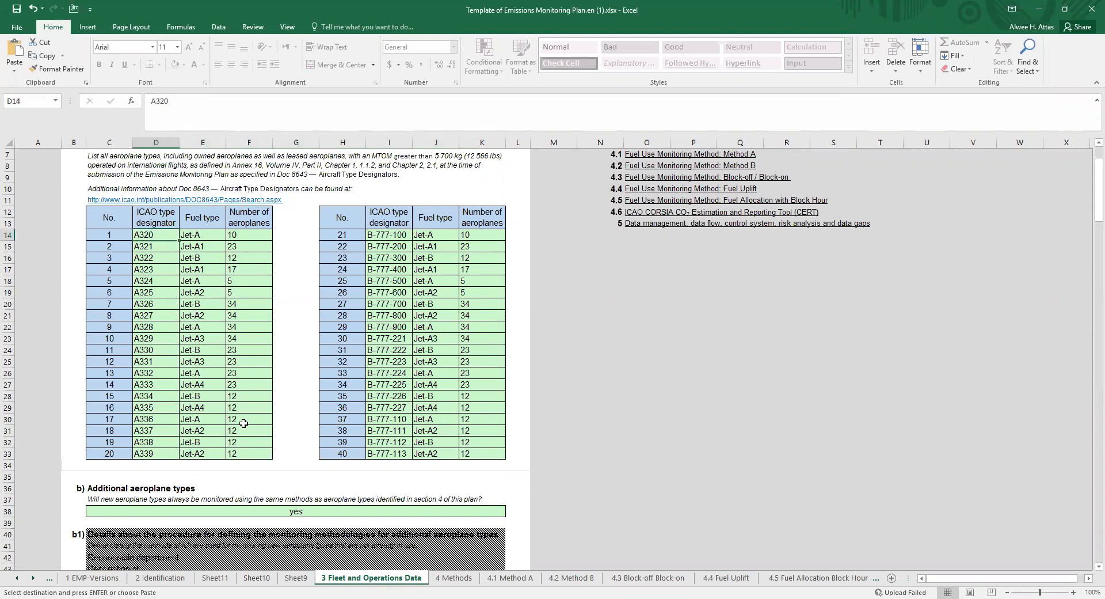
shift+click(246, 452)
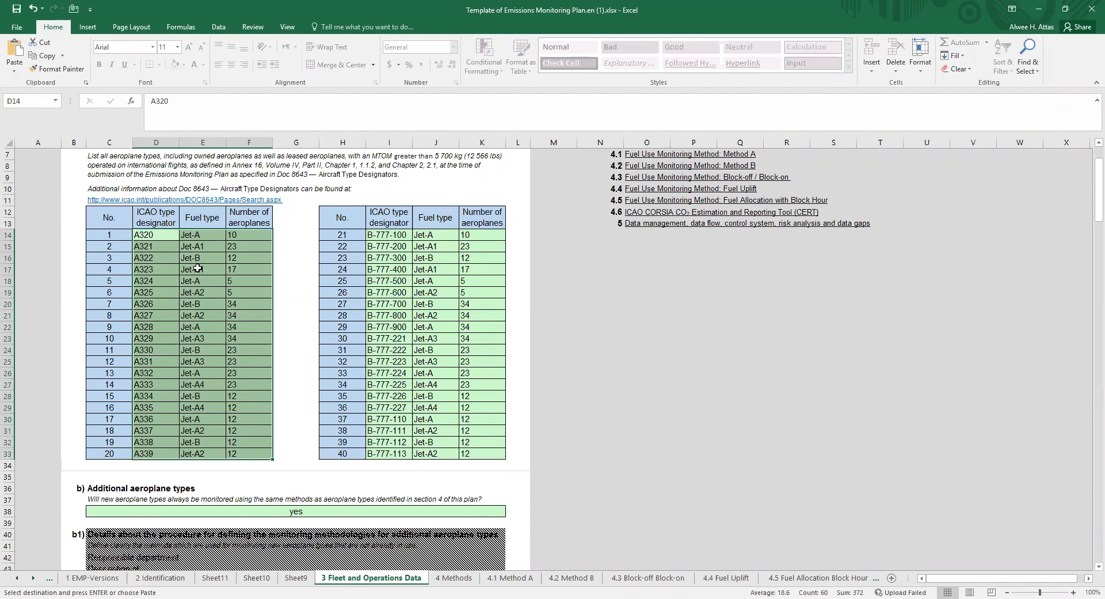
click(891, 578)
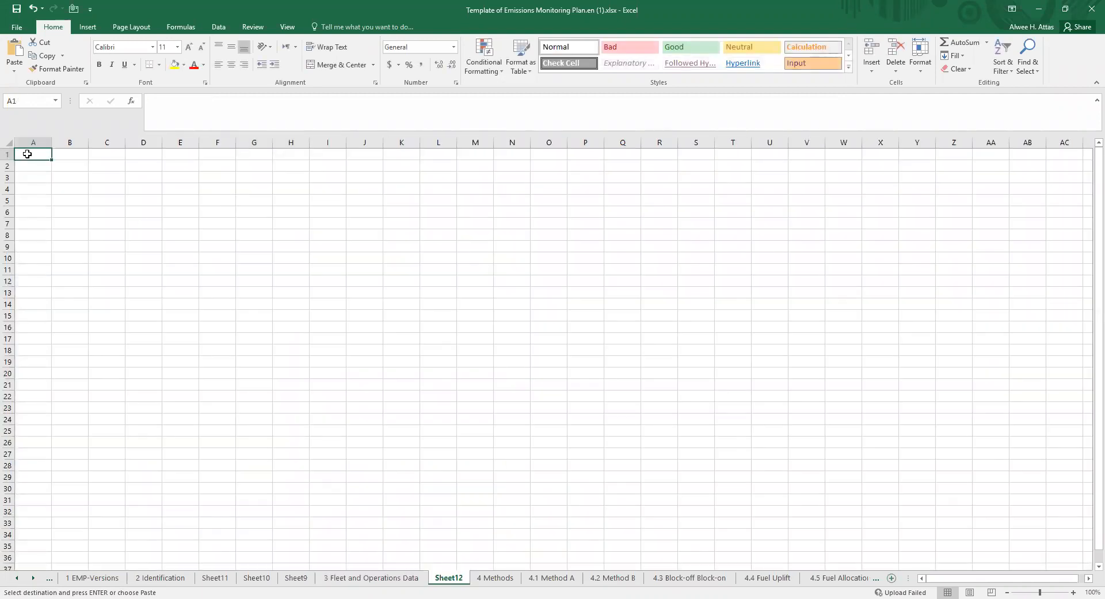
key(ctrl+v)
click(262, 299)
click(29, 154)
click(63, 155)
click(114, 156)
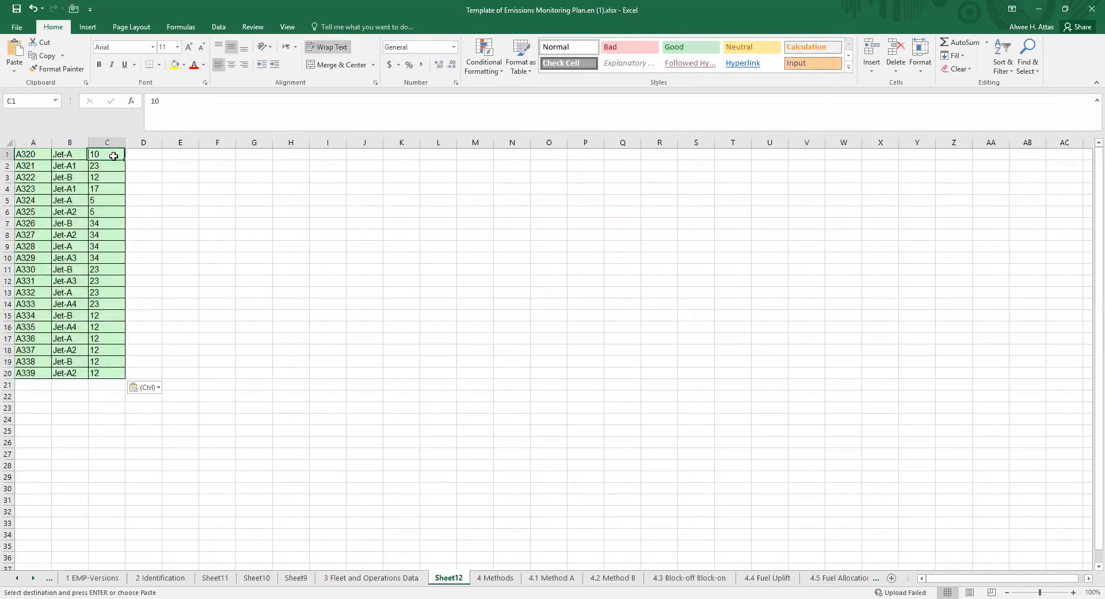
- Widen column D, enter "CORSIA AIRLINES" in D1 and fill it down to row 20 beside the A320 to A339 rows
click(148, 154)
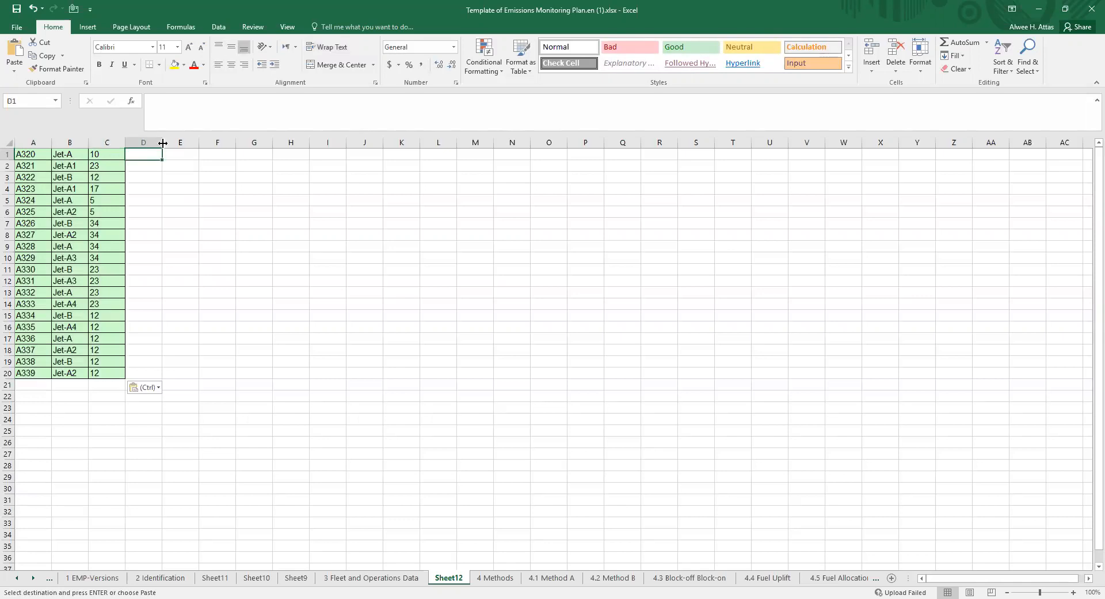
drag(163, 141, 240, 141)
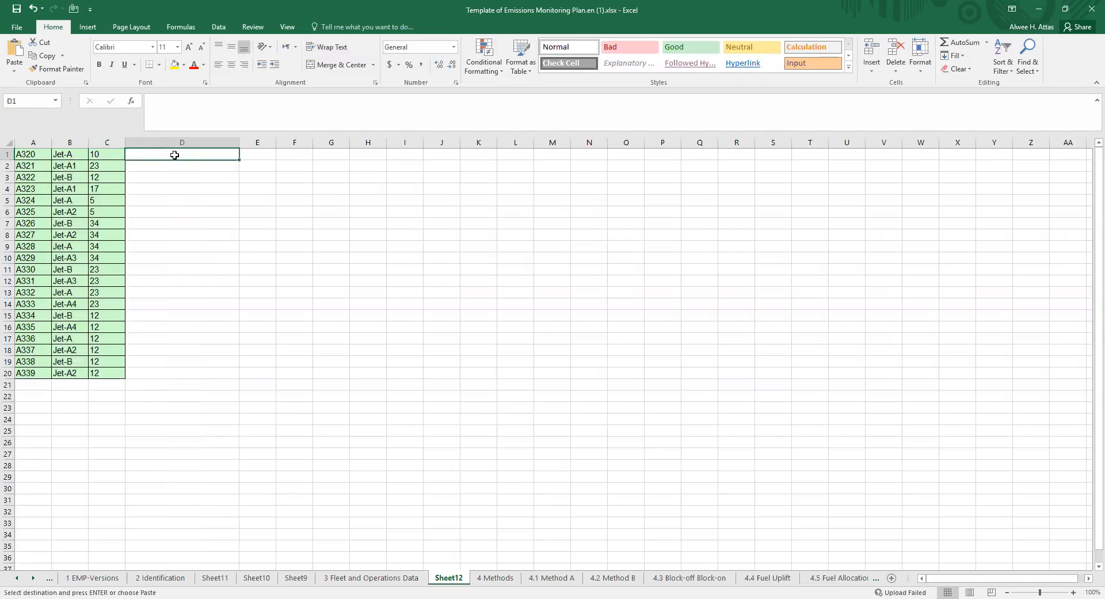
text(CAORSIA)
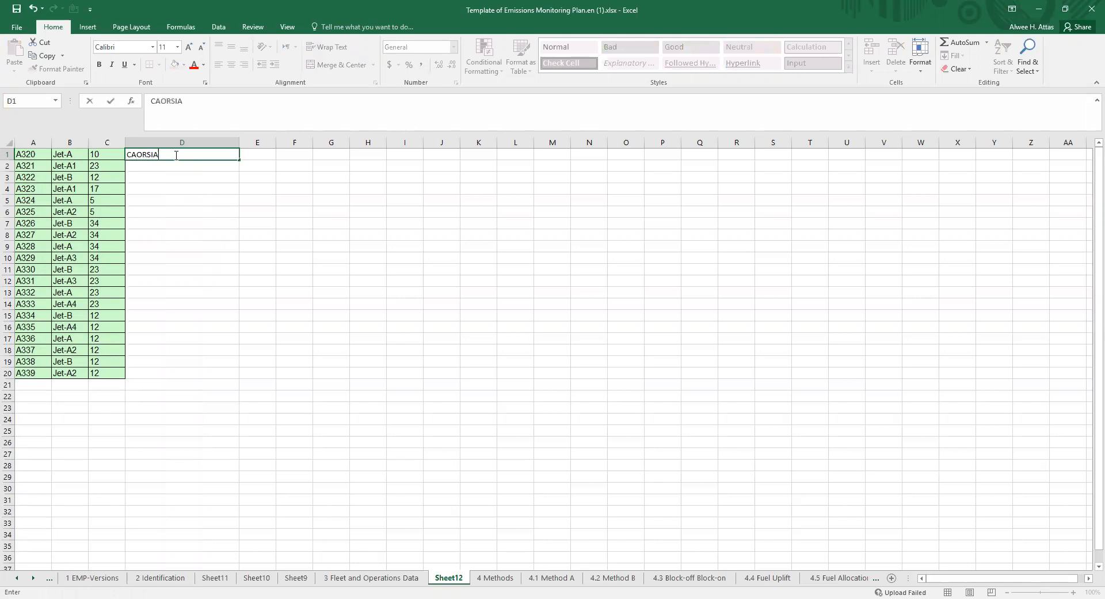
key(BackSpace)
key(BackSpace)
key(BackSpace)
key(BackSpace)
key(BackSpace)
text(ORSIA AIRLINES)
drag(239, 160, 211, 378)
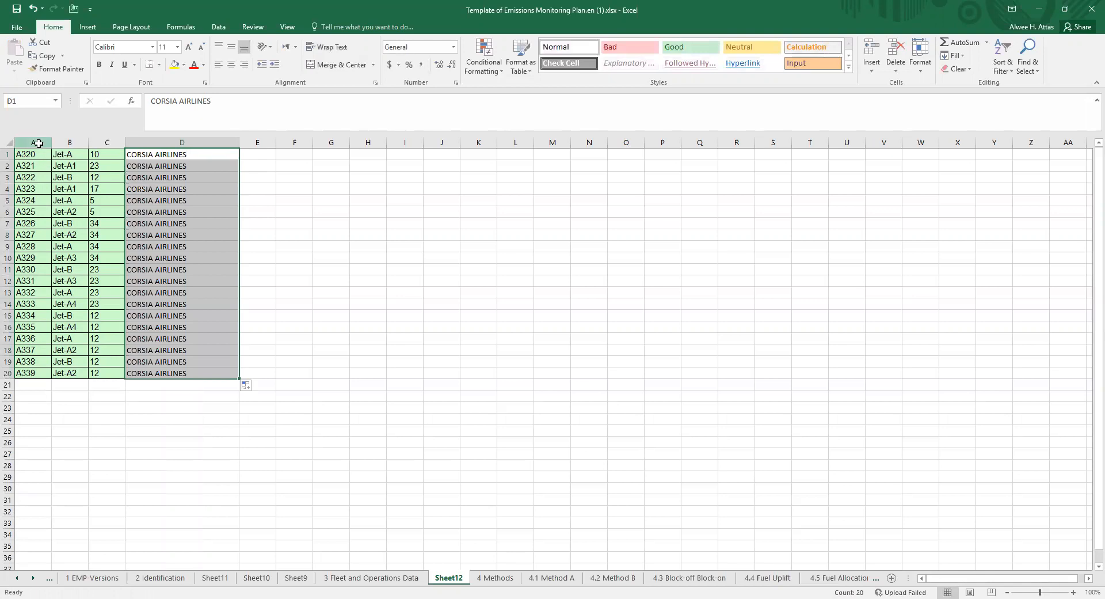
- Insert a column before the ICAO type designators and number the rows 1 to 20 in A1:A20
click(39, 141)
right_click(40, 144)
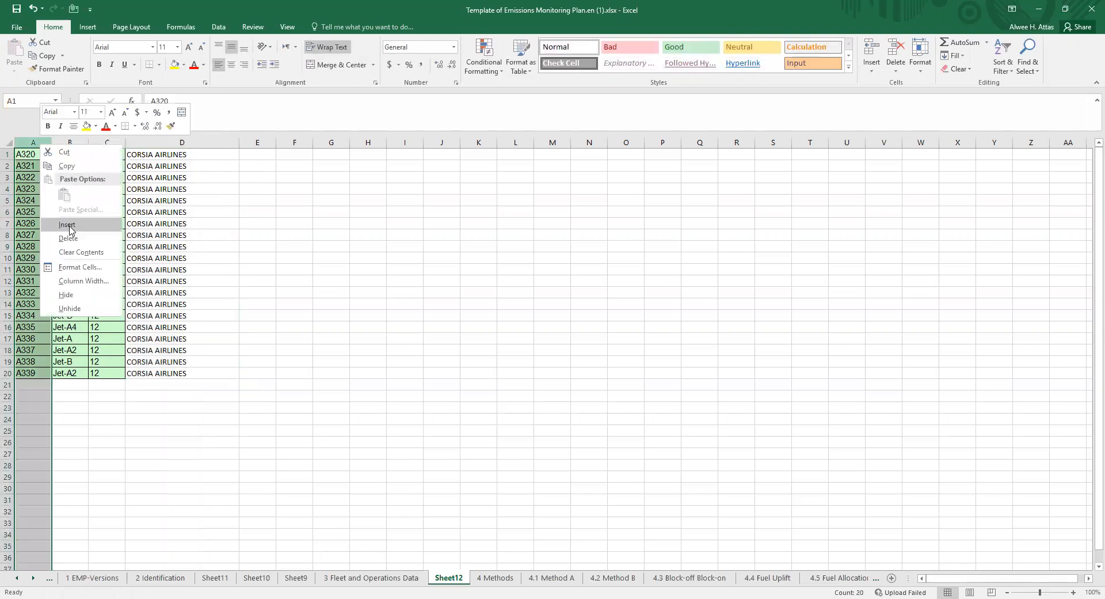
click(68, 225)
click(40, 154)
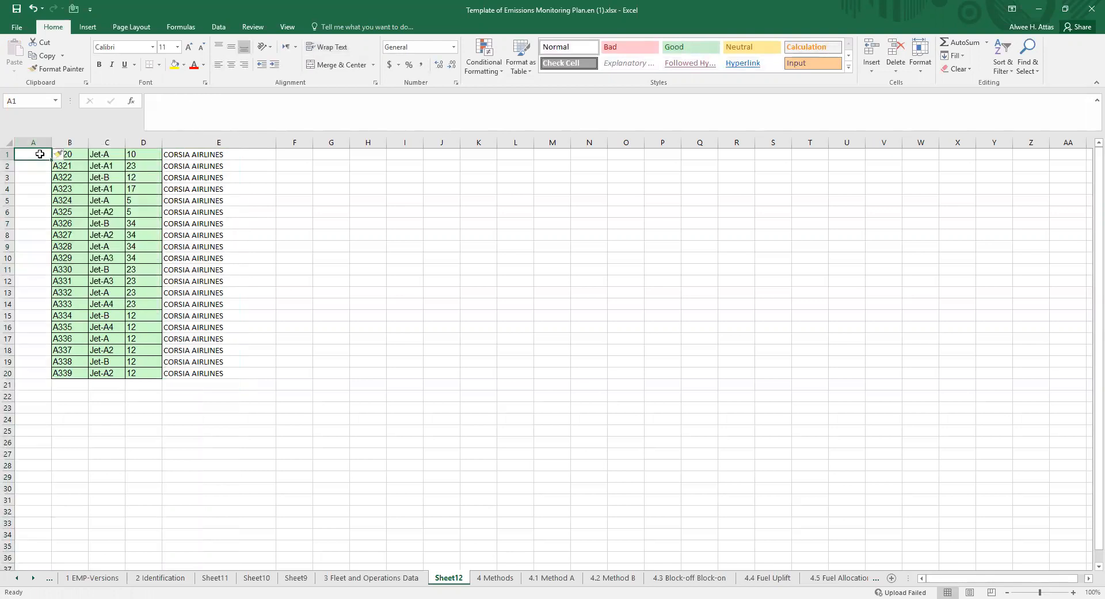
text(1)
key(Return)
text(2)
key(Return)
text(3)
drag(40, 154, 51, 373)
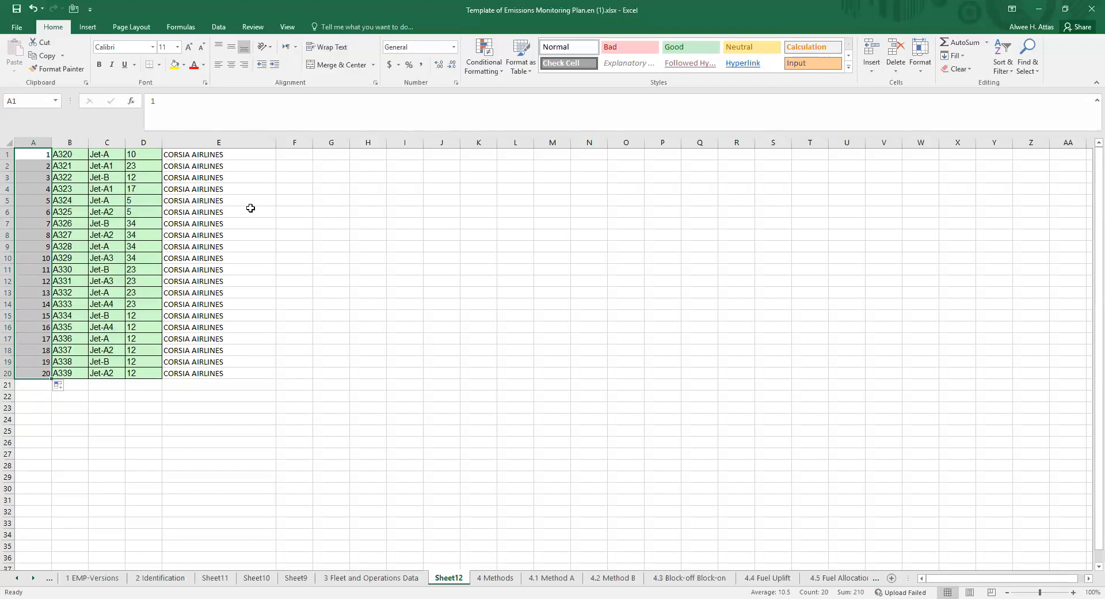
- Copy the numbered A320 to A339 fleet table in A1:E20
click(46, 152)
shift+click(212, 375)
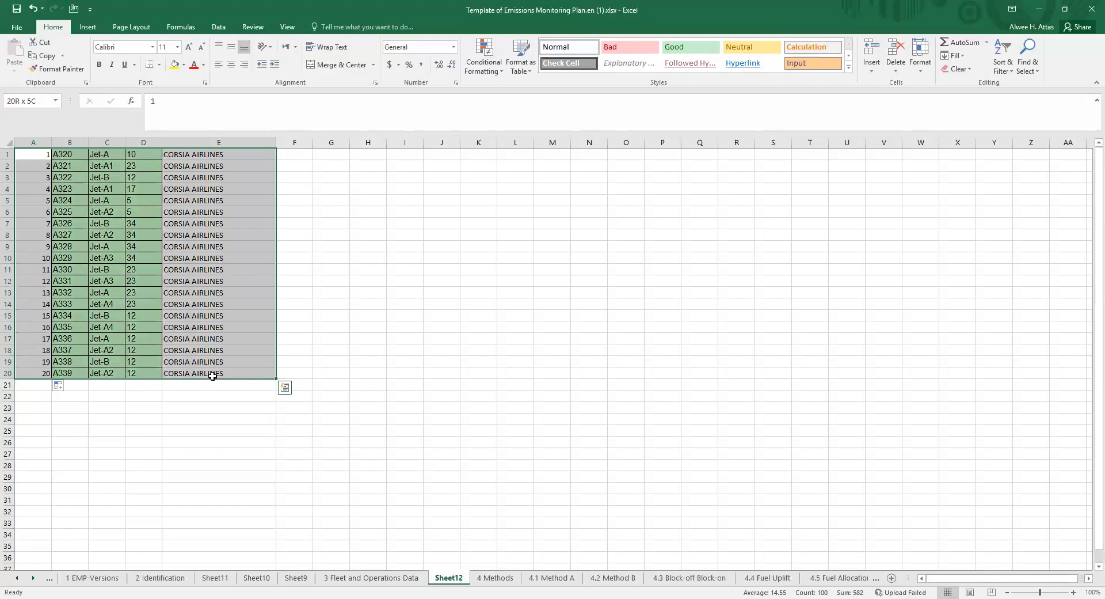
right_click(151, 238)
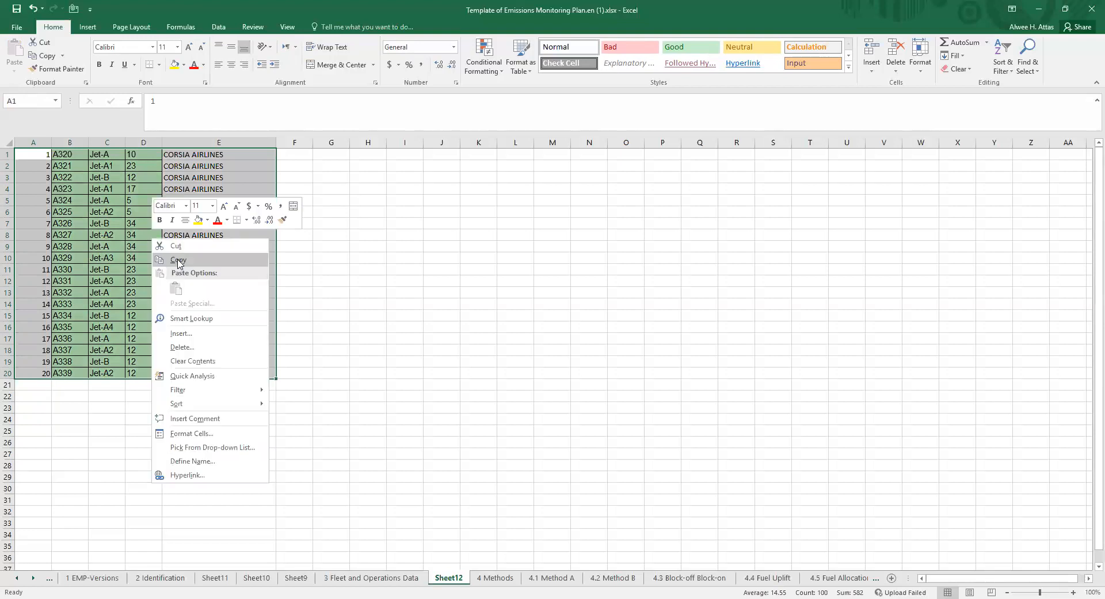
click(177, 260)
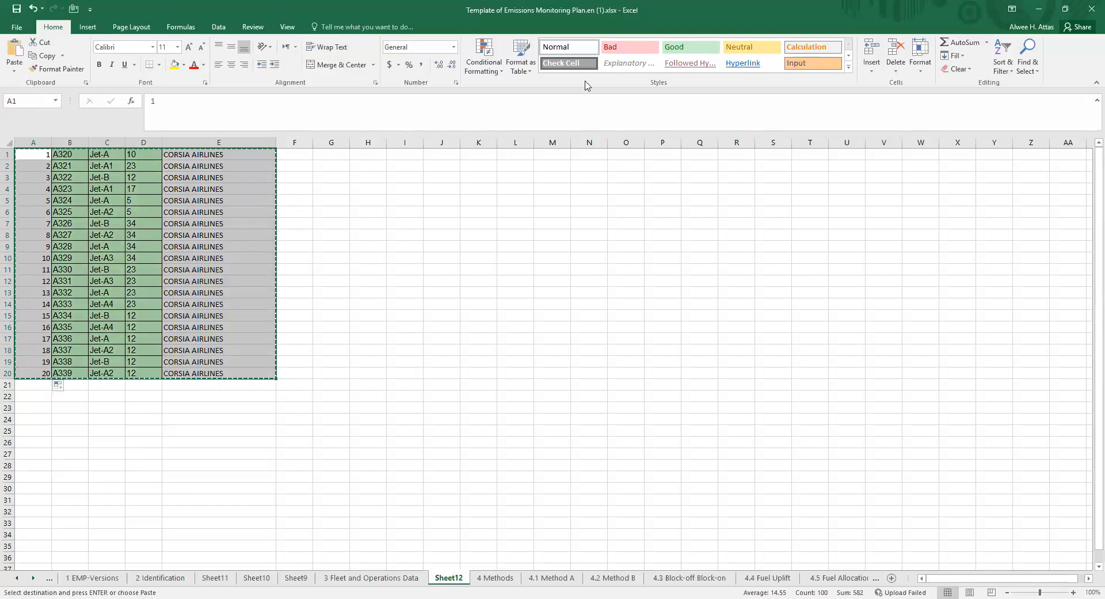
- In Access, paste the copied fleet rows as new records into the fleet operations upload form and save the record
key(alt+Tab)
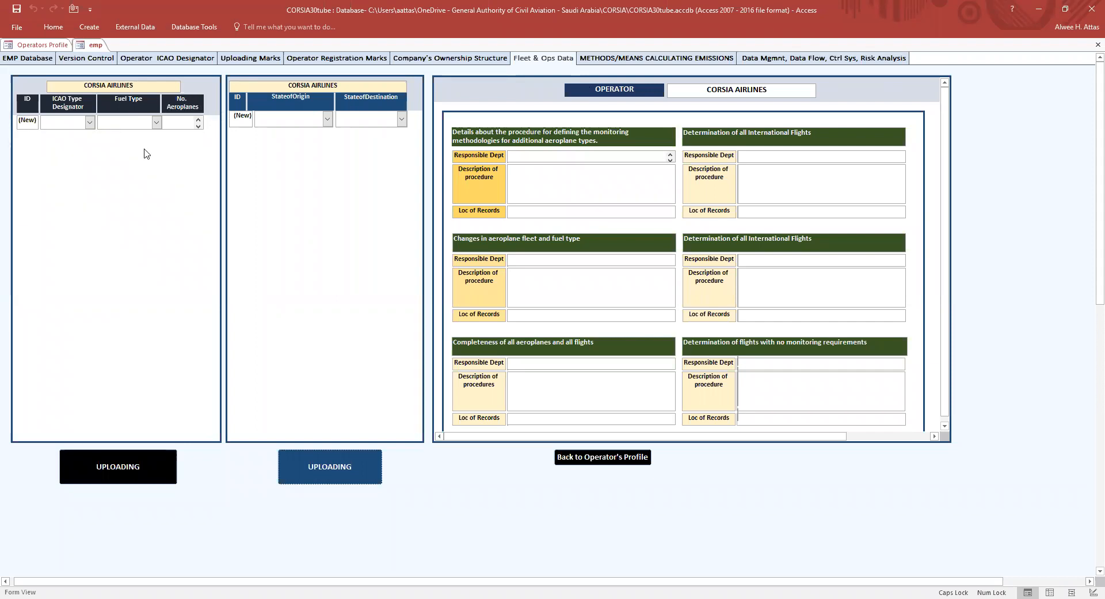
click(111, 468)
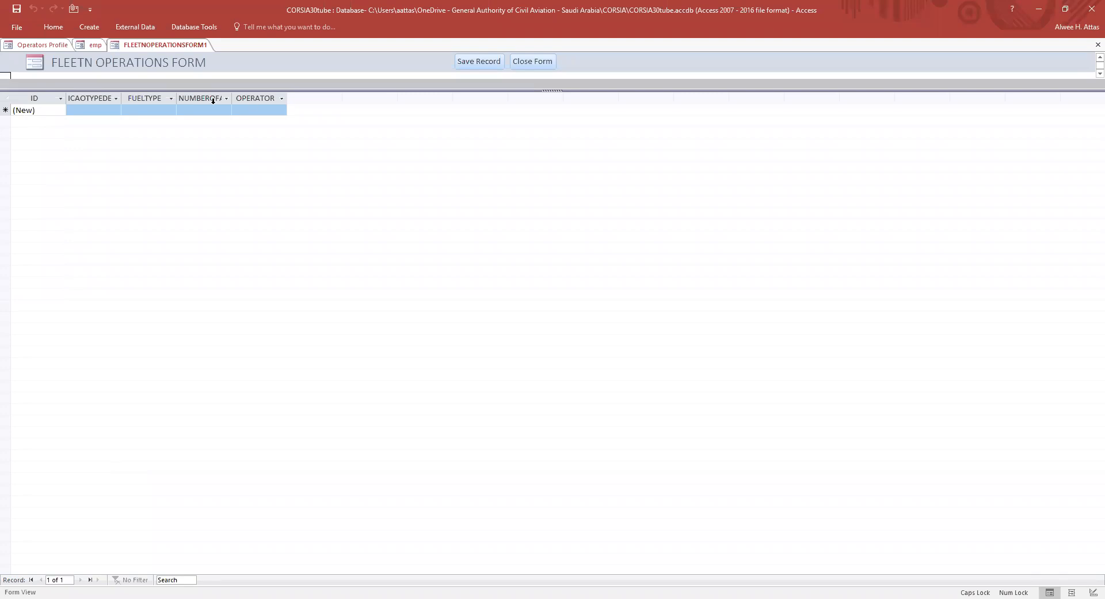
click(10, 109)
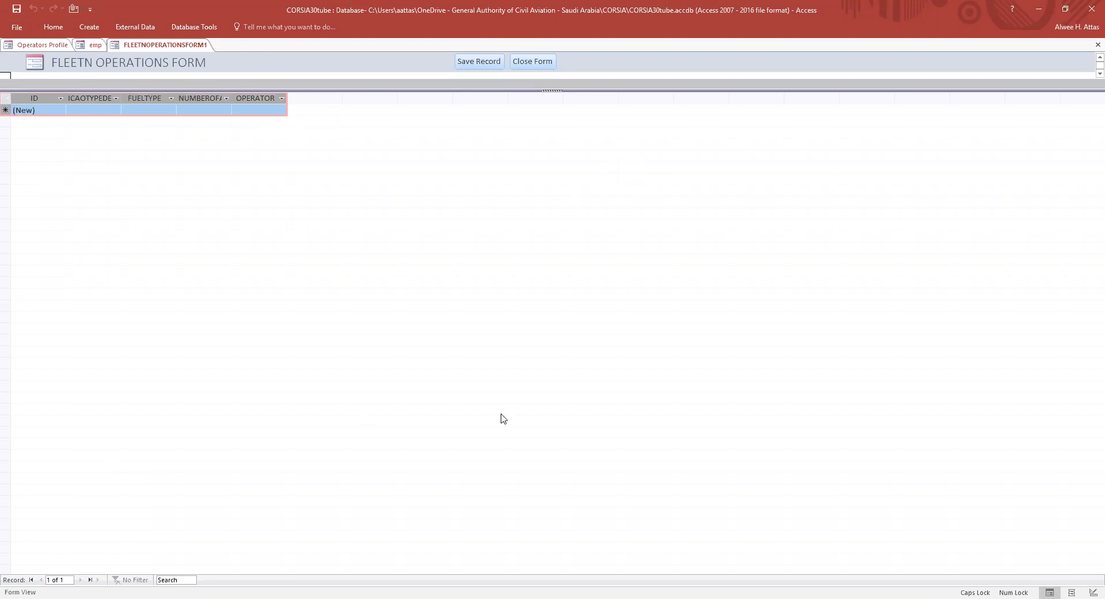
key(ctrl+v)
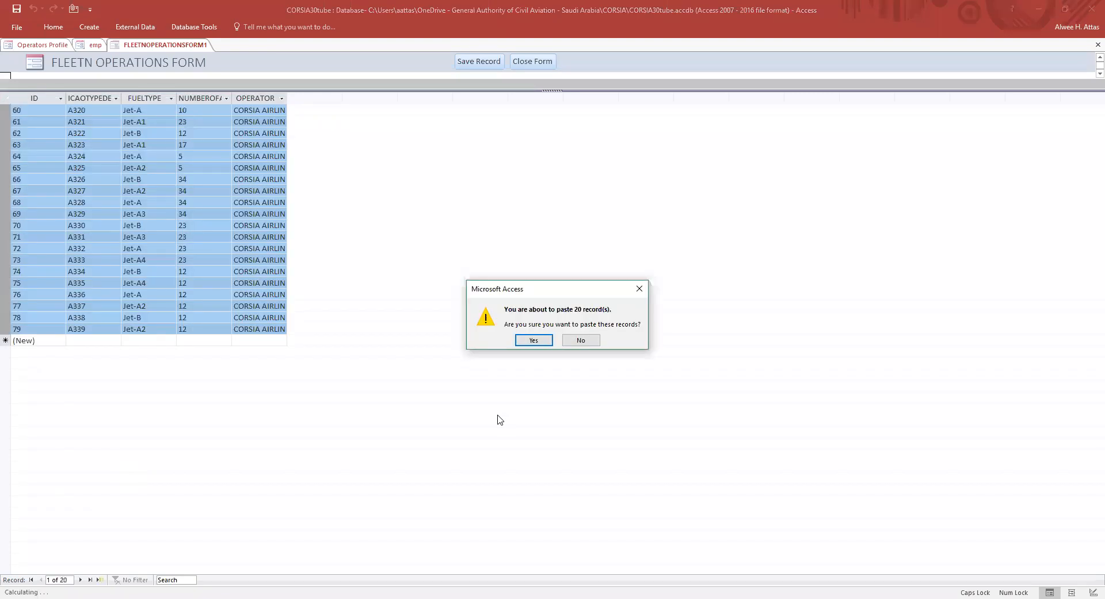
click(543, 341)
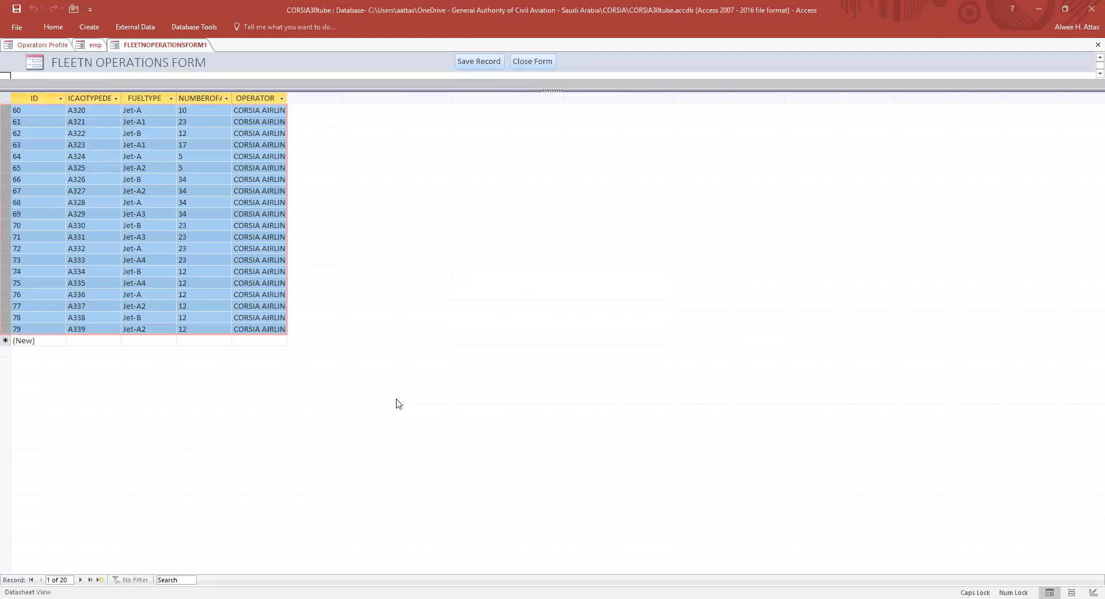
click(485, 60)
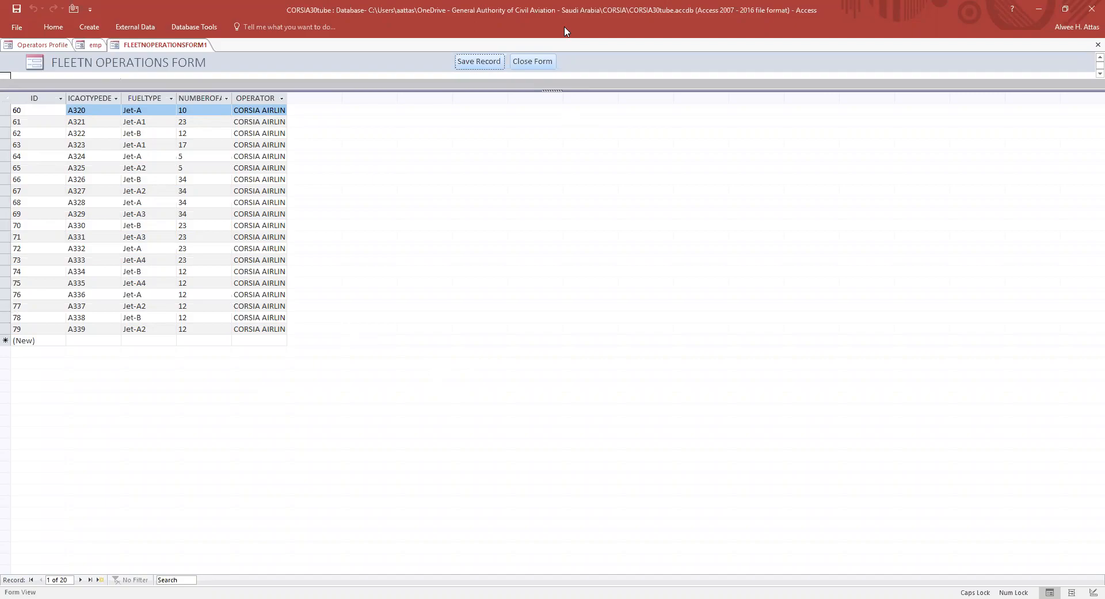
- Copy the Excel template's B-777 aeroplane rows 21 to 40 (I14:K33) into another new sheet at A1
key(alt+Tab)
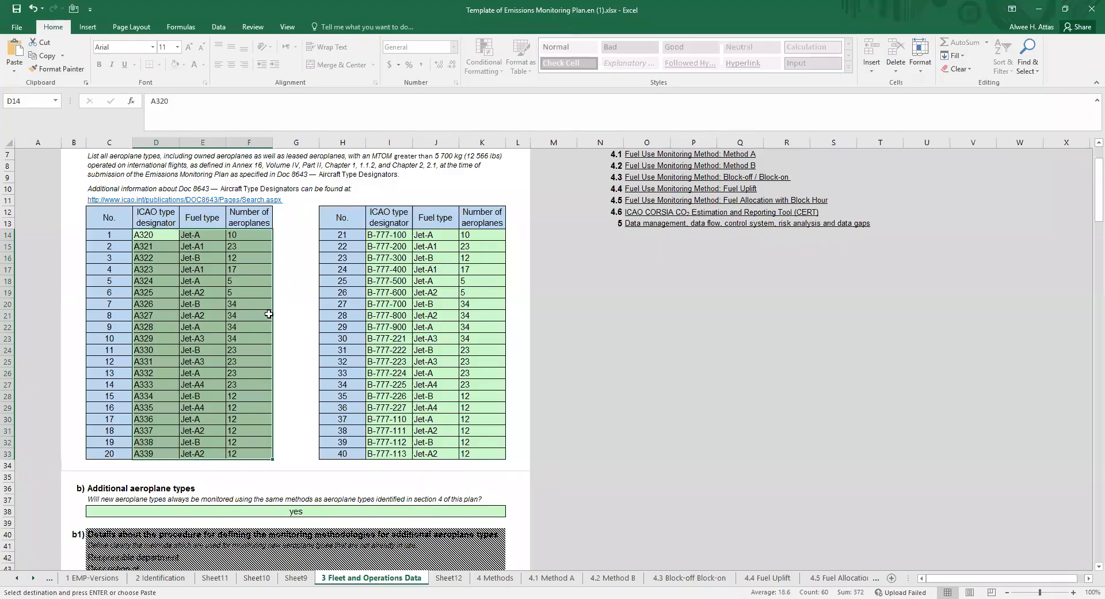
click(384, 234)
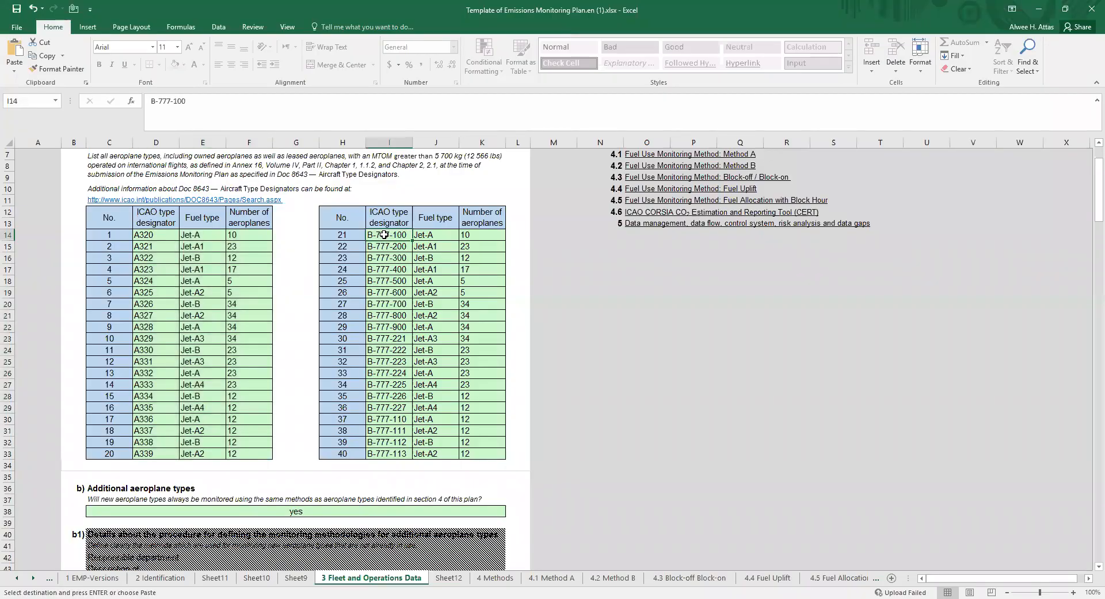
shift+click(483, 455)
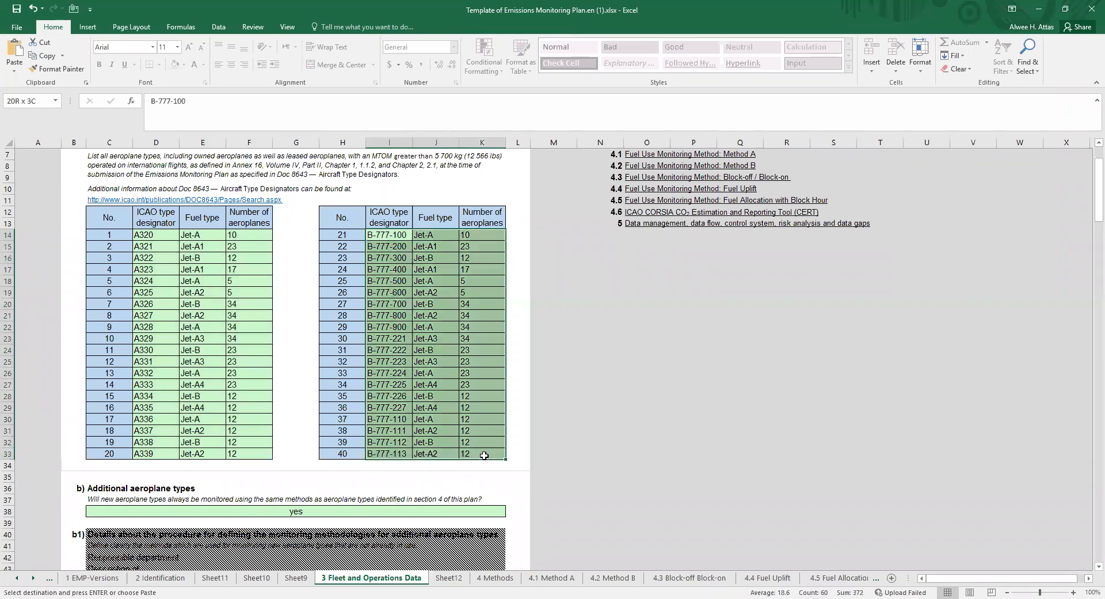
right_click(420, 302)
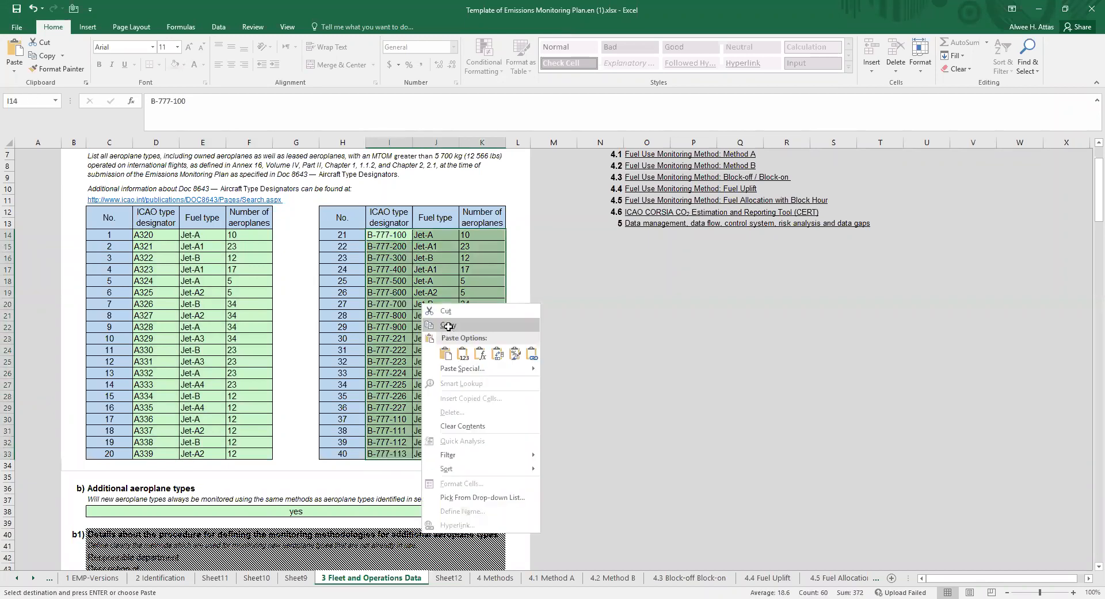
click(448, 326)
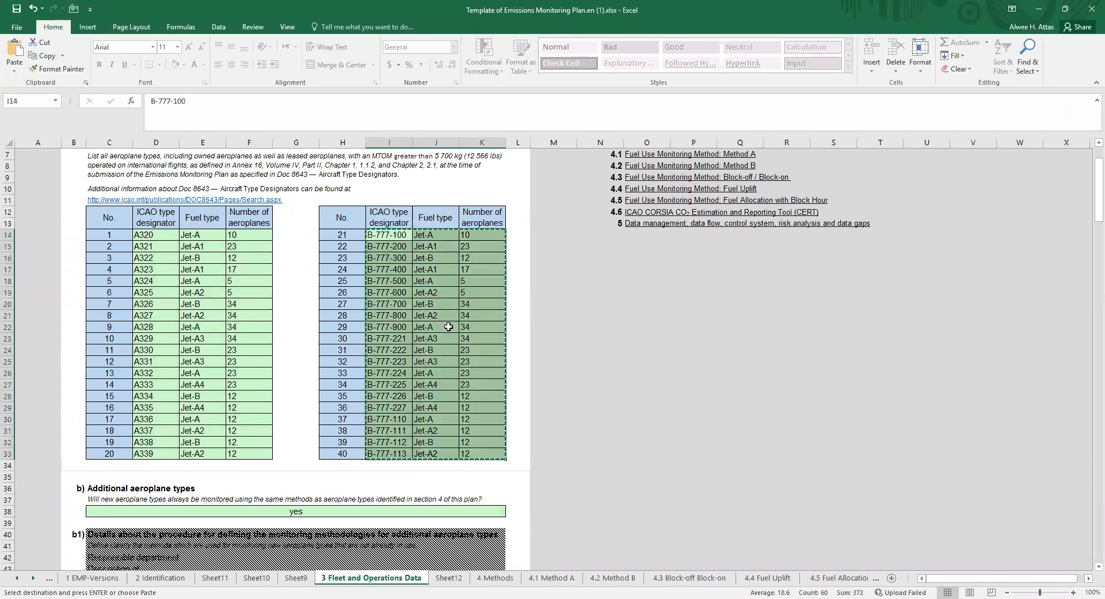
click(892, 577)
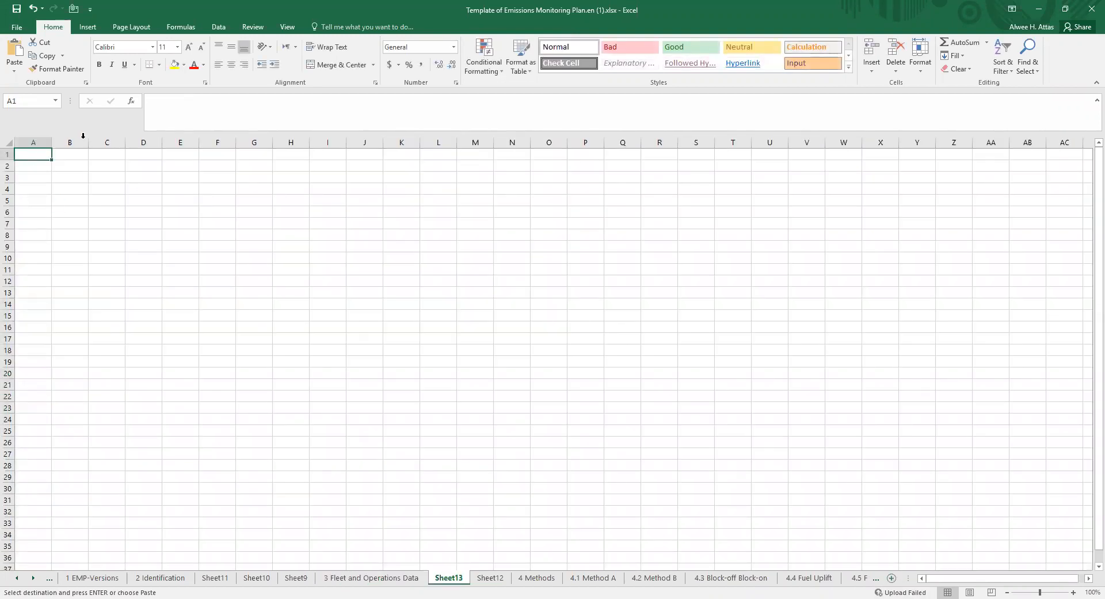
key(ctrl+v)
click(32, 158)
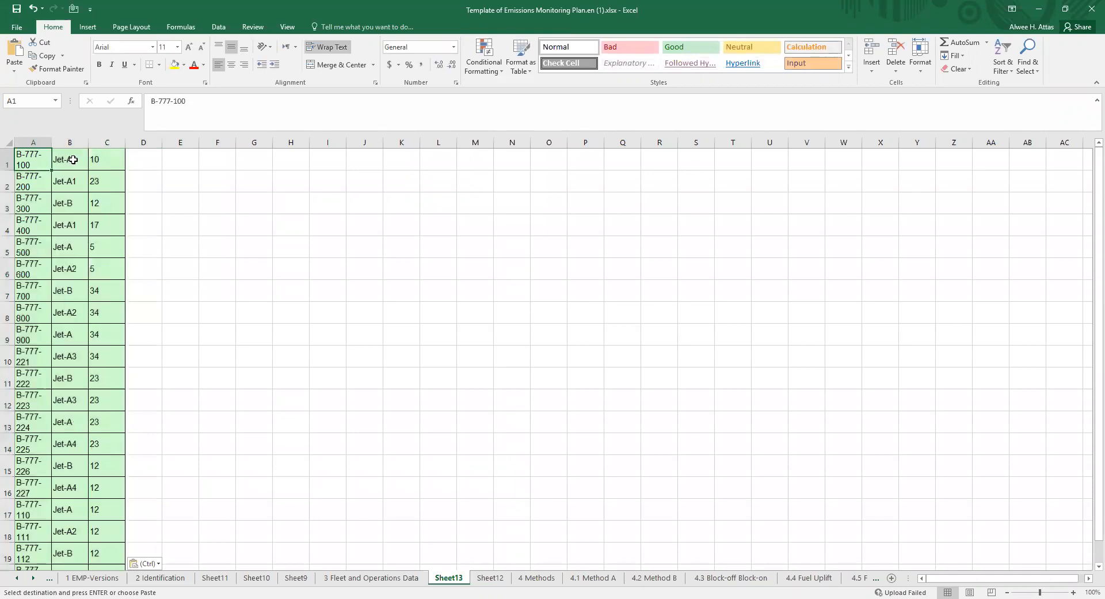
click(76, 158)
click(96, 159)
- Widen column D, enter "CORSIA AIRLINES" in D1 and fill it down to row 20 beside the B-777 rows
click(155, 160)
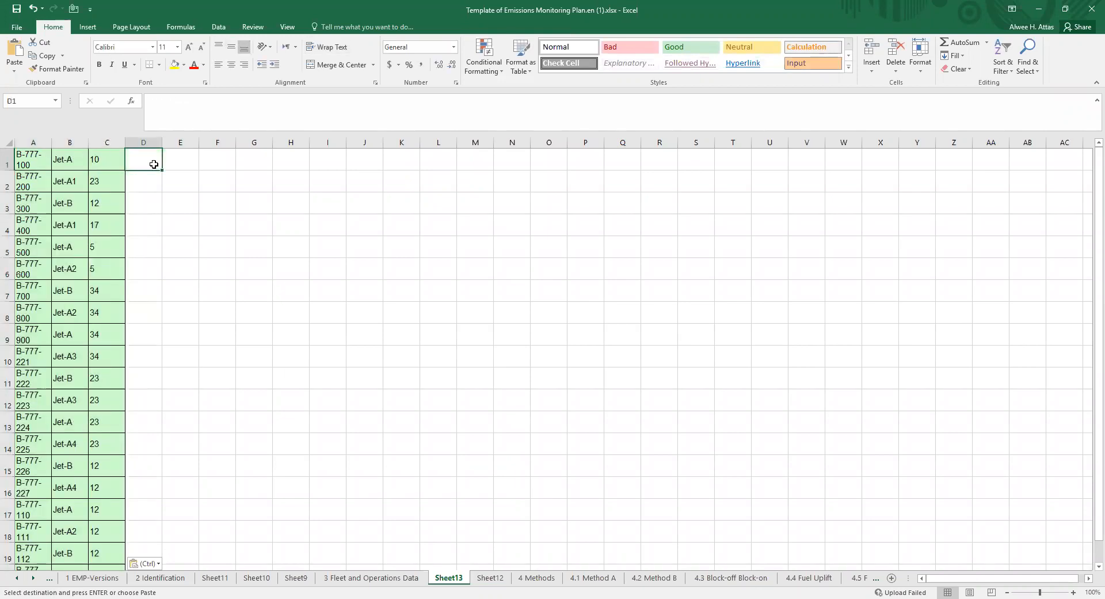
drag(162, 142, 189, 143)
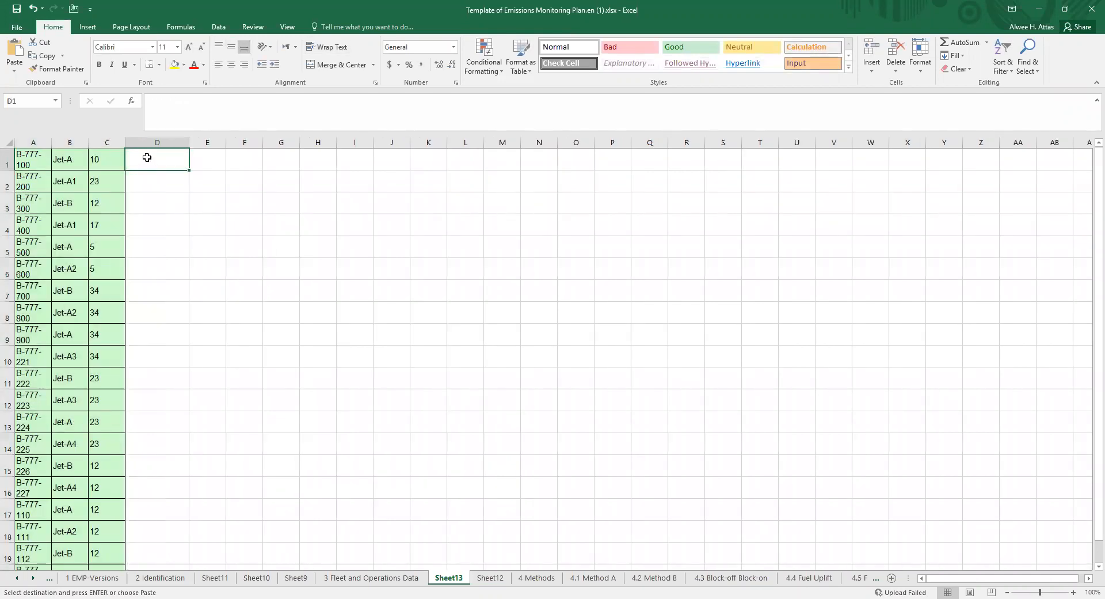
text(CORSIA AIRLINES)
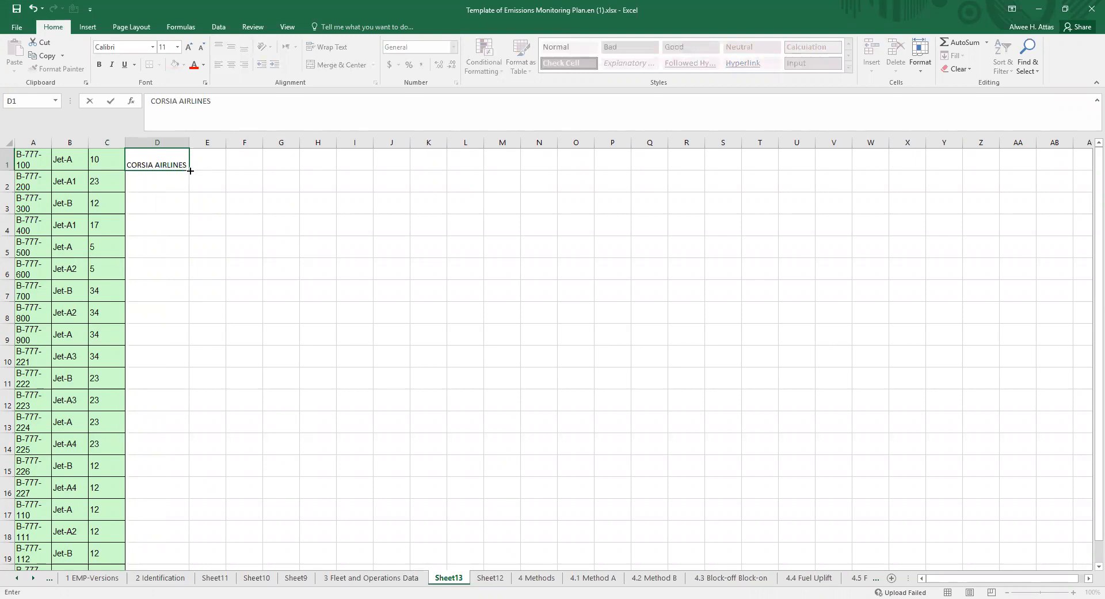
double_click(190, 170)
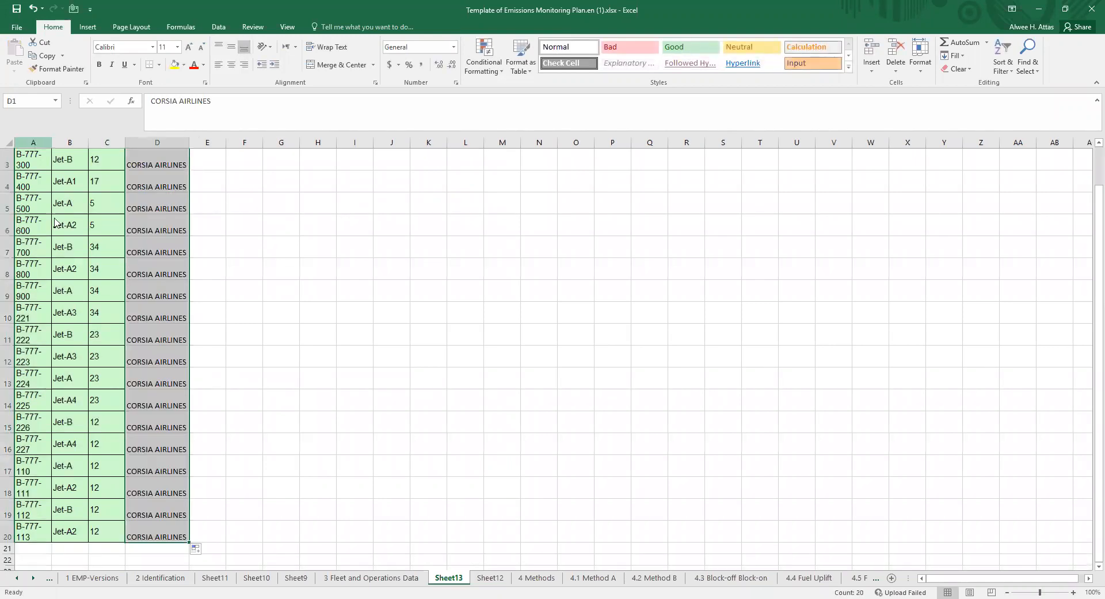
- Insert a blank column A before the B-777 designators and number rows 3 to 20 from 1 to 18
right_click(35, 142)
click(63, 225)
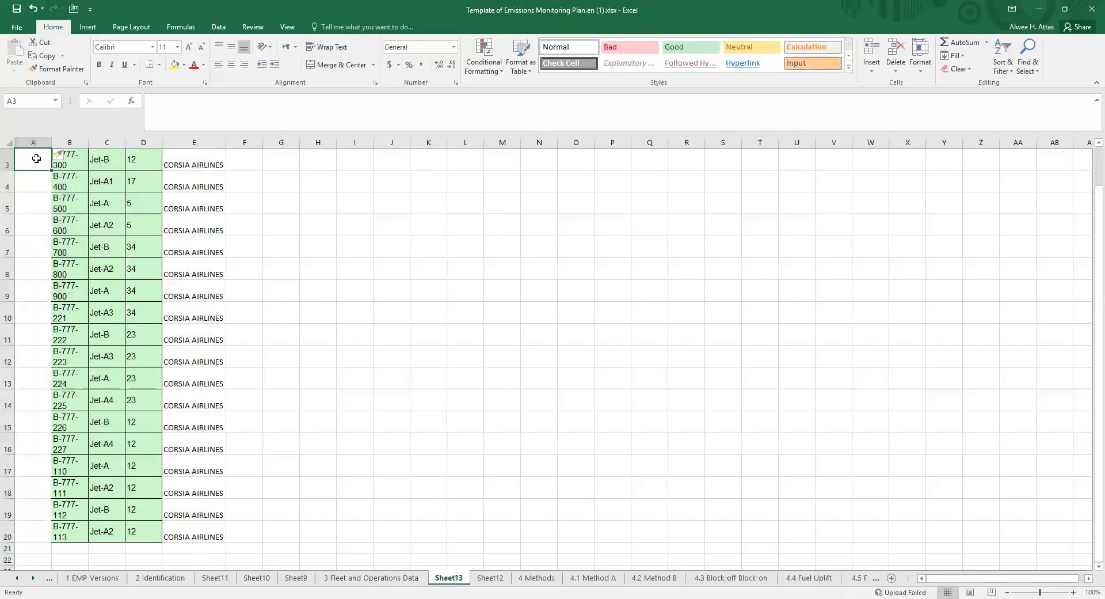
text(1)
click(33, 180)
text(2)
click(34, 205)
text(3)
drag(35, 154, 52, 317)
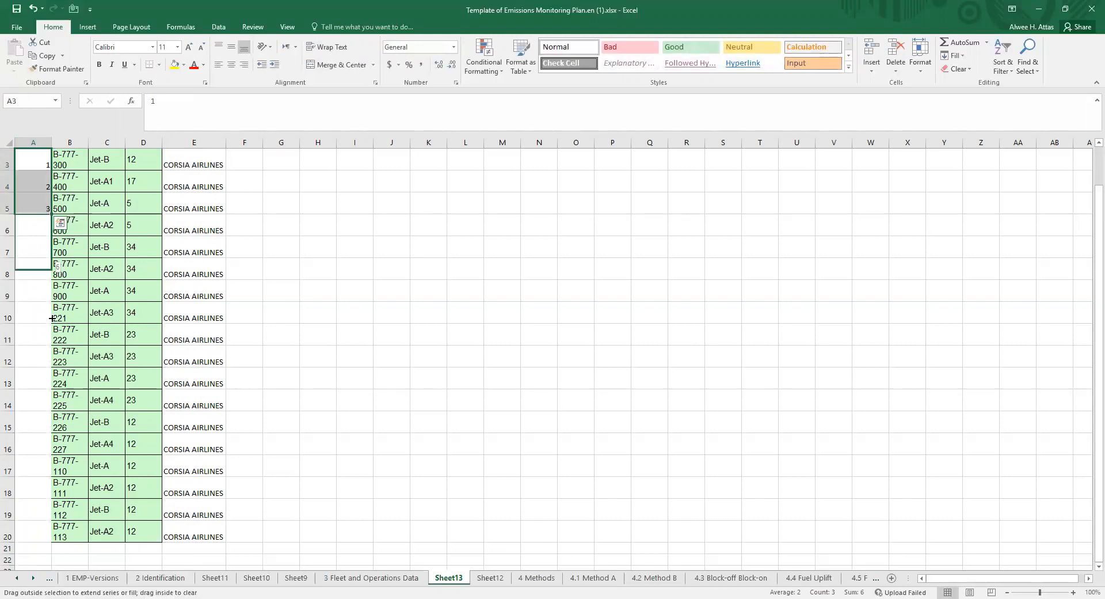
drag(156, 461, 156, 535)
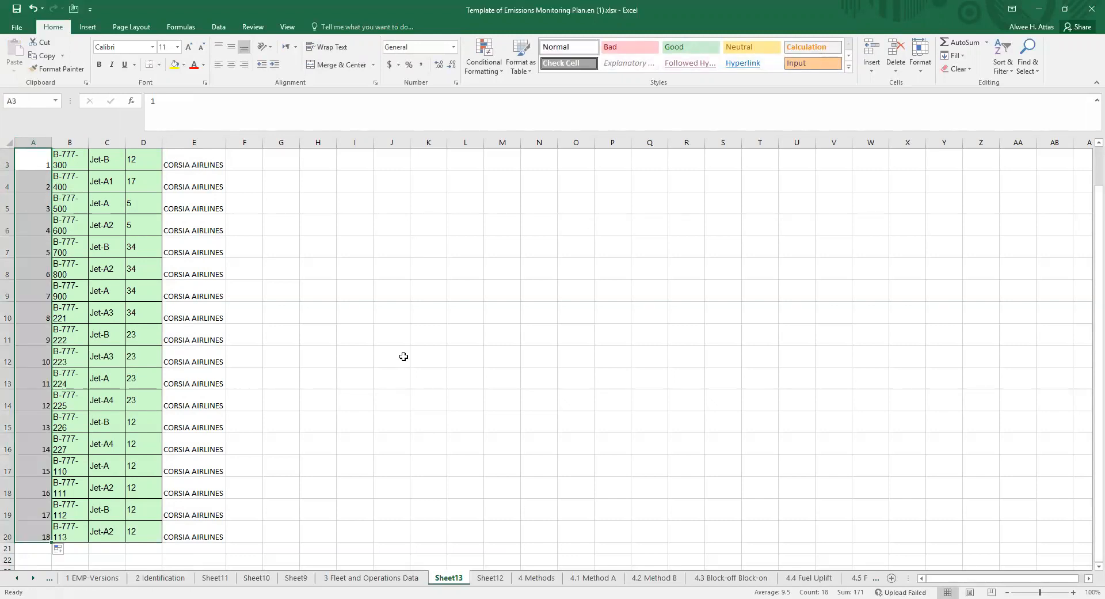
- Copy the numbered B-777 fleet table in A3:E20
click(38, 157)
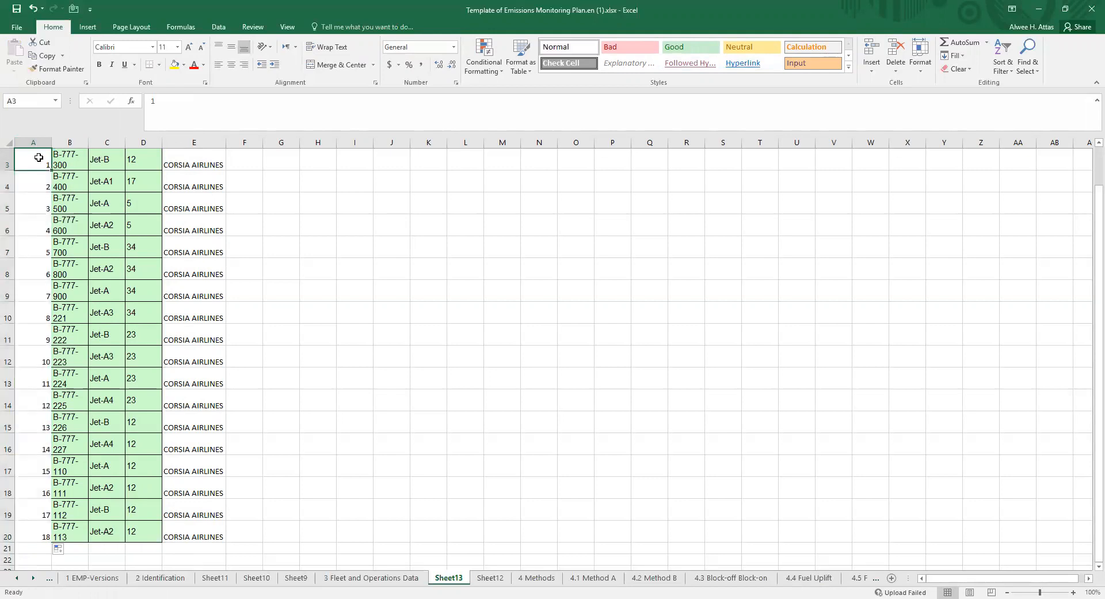
shift+click(214, 534)
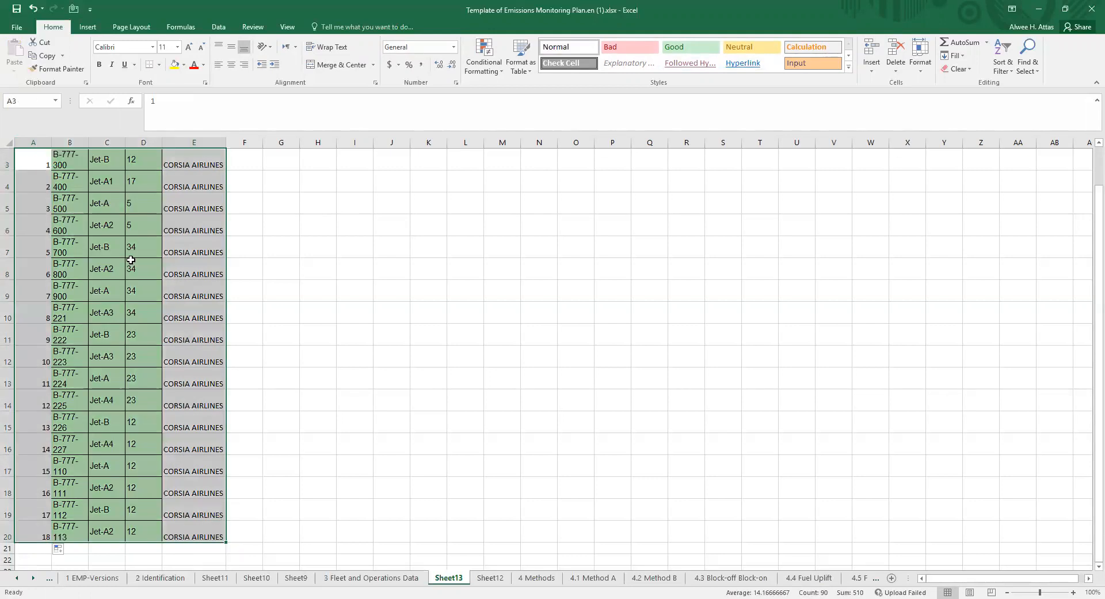
key(ctrl+c)
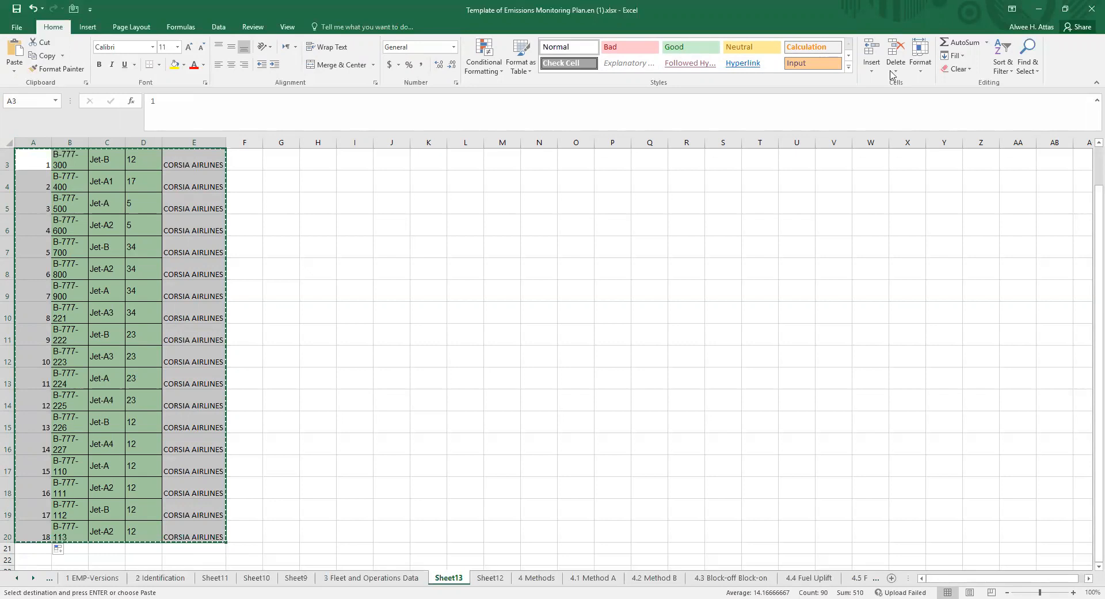
- In Access, paste the copied B-777 rows as new fleet operations records, close the form and review the operator's fleet list
key(alt+Tab)
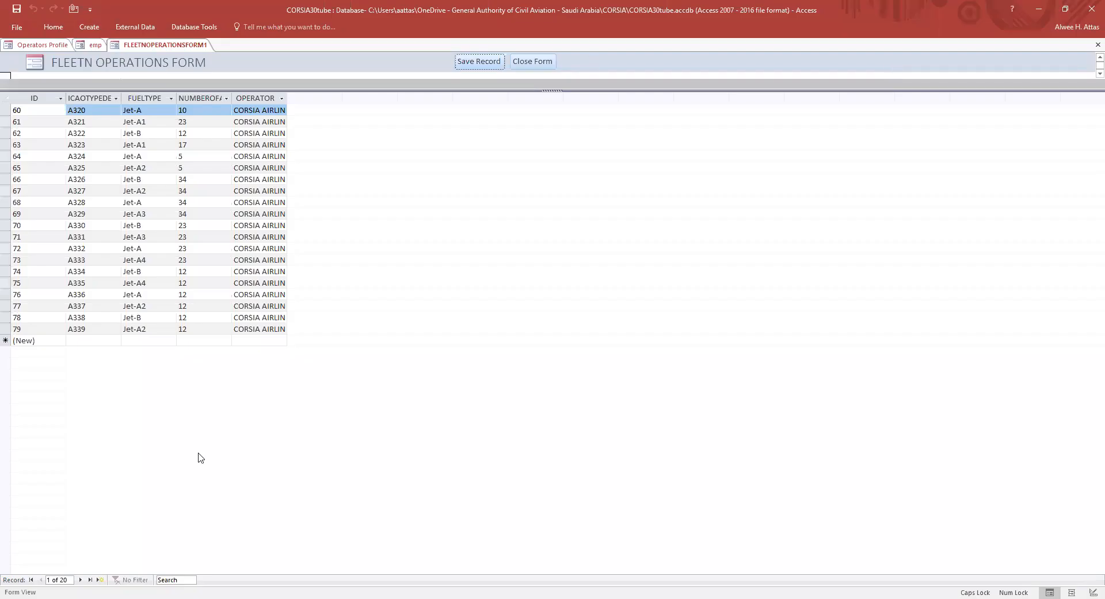
click(9, 339)
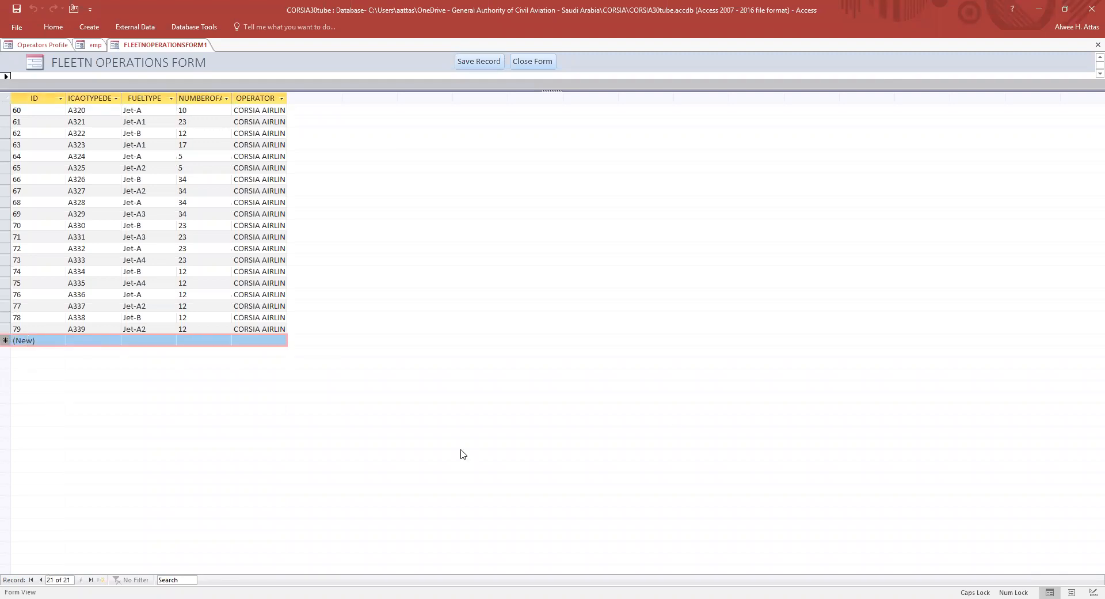
key(ctrl+v)
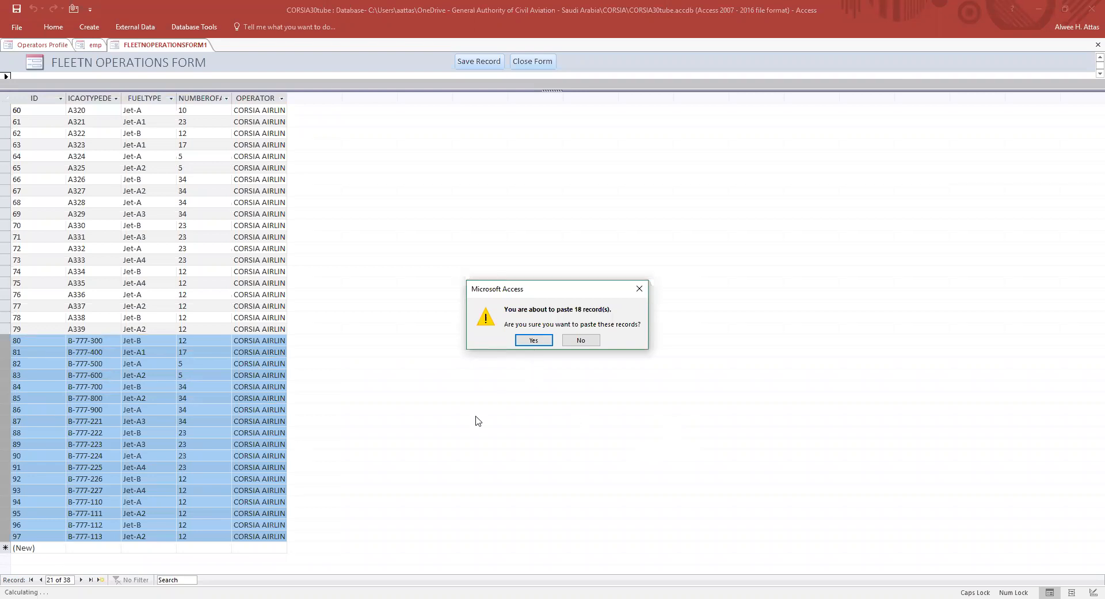
click(533, 340)
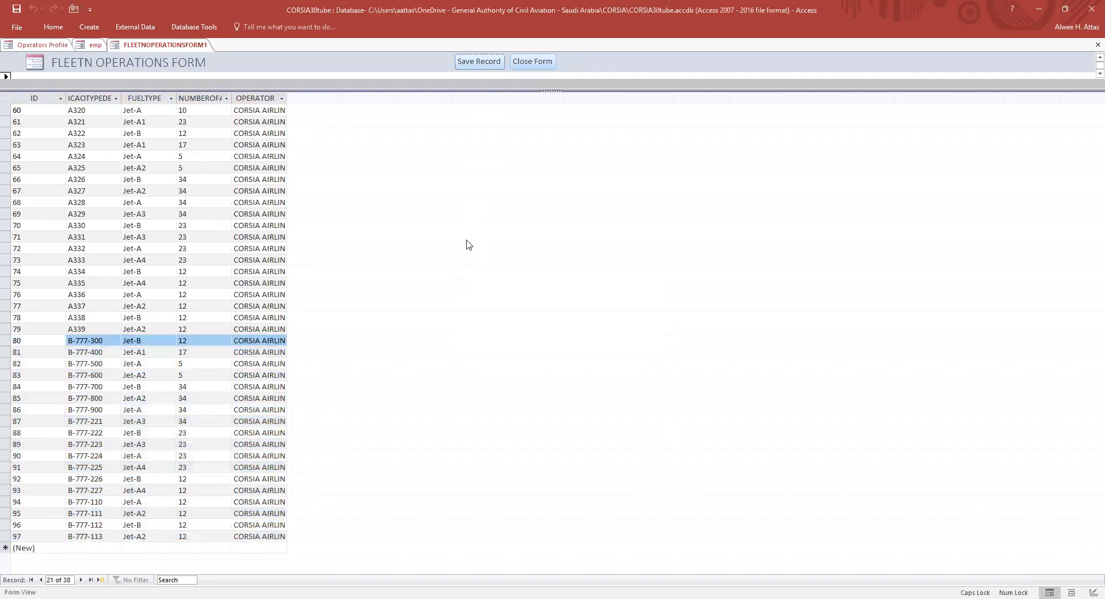
click(533, 62)
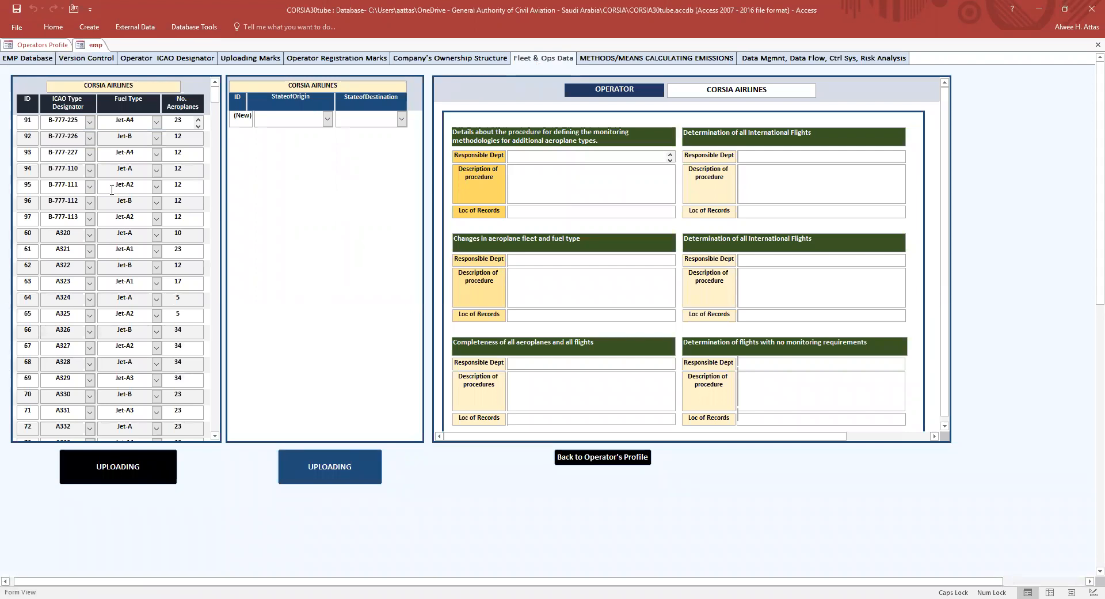
scroll(112, 190, down, 7)
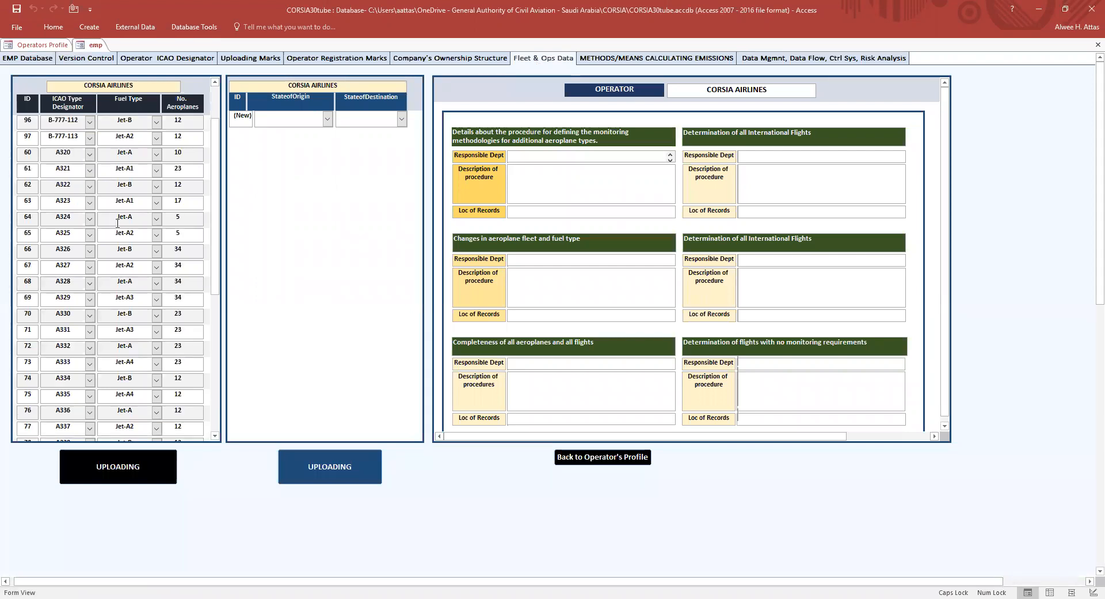
scroll(117, 224, up, 7)
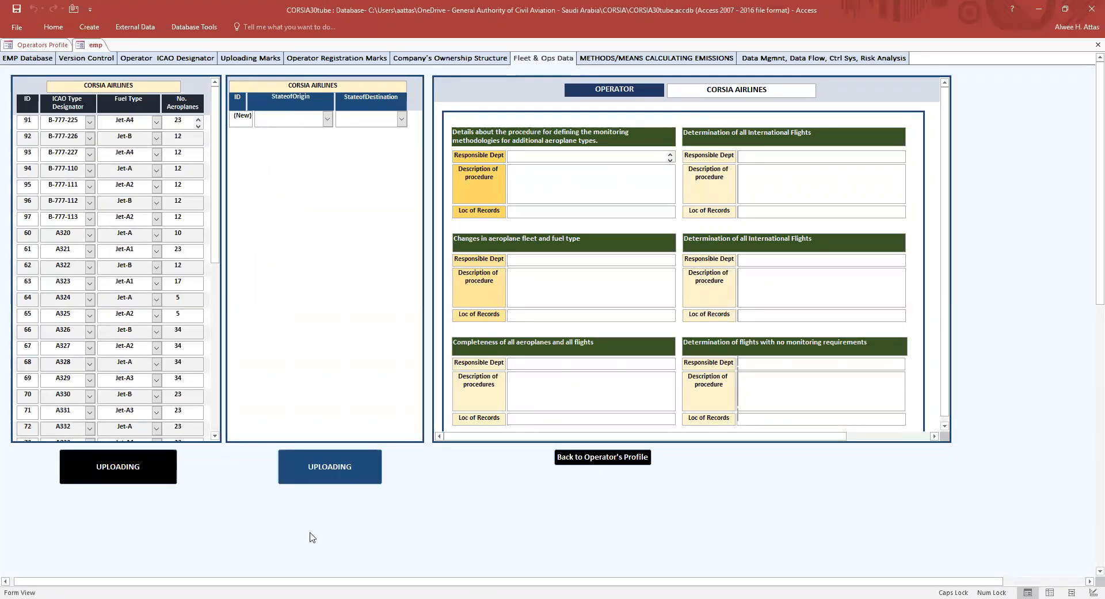
- Open the State pairs upload form, and in Excel copy State pairs 1 to 34 (D112:K145) from the Fleet and Operations Data sheet
click(336, 472)
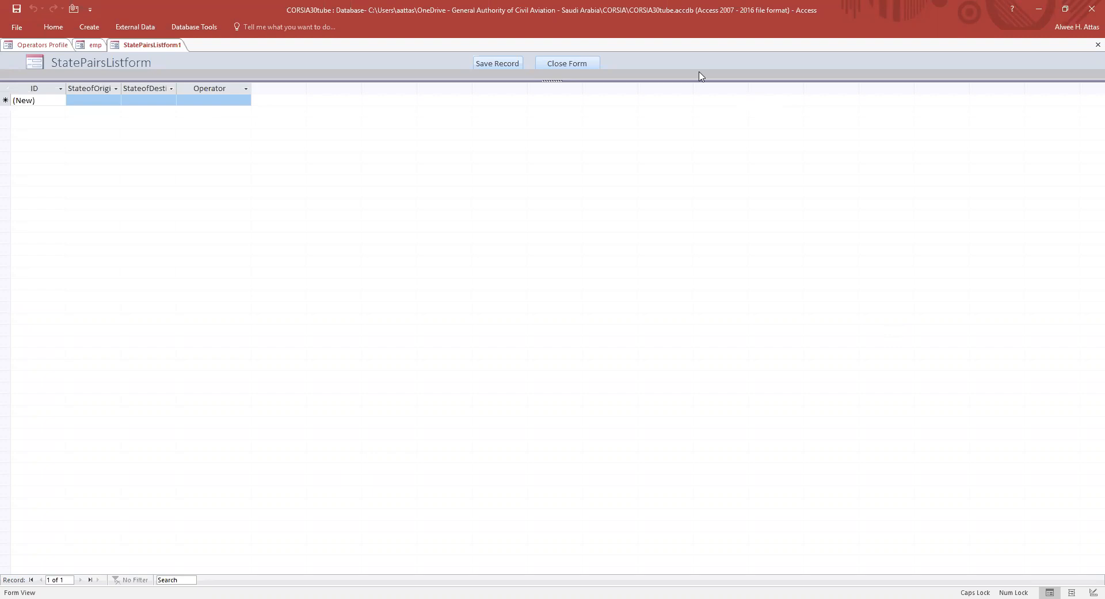
key(alt+Tab)
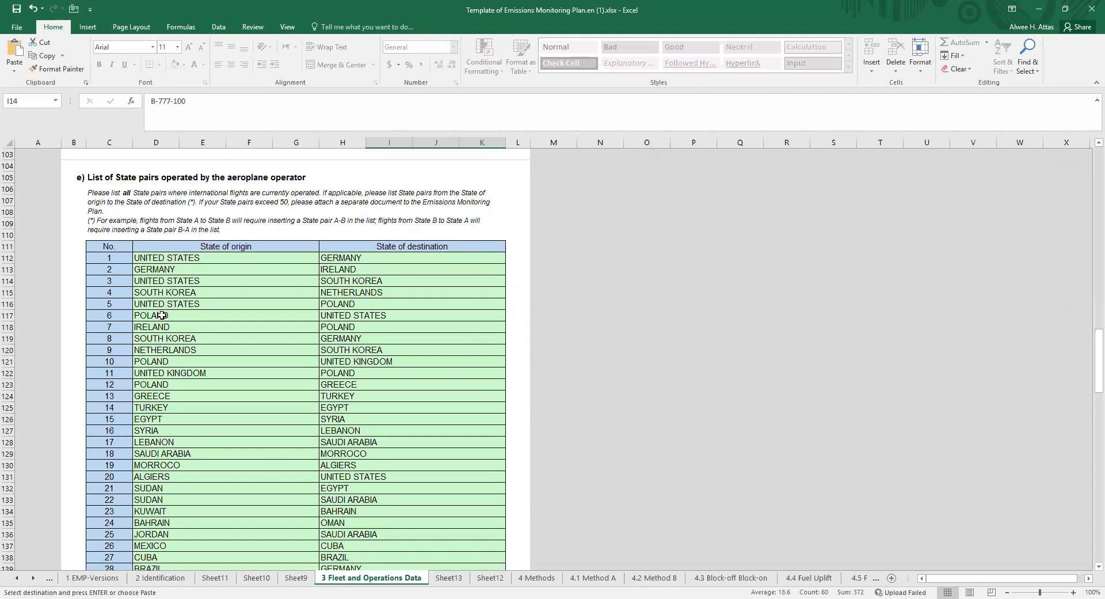
click(152, 259)
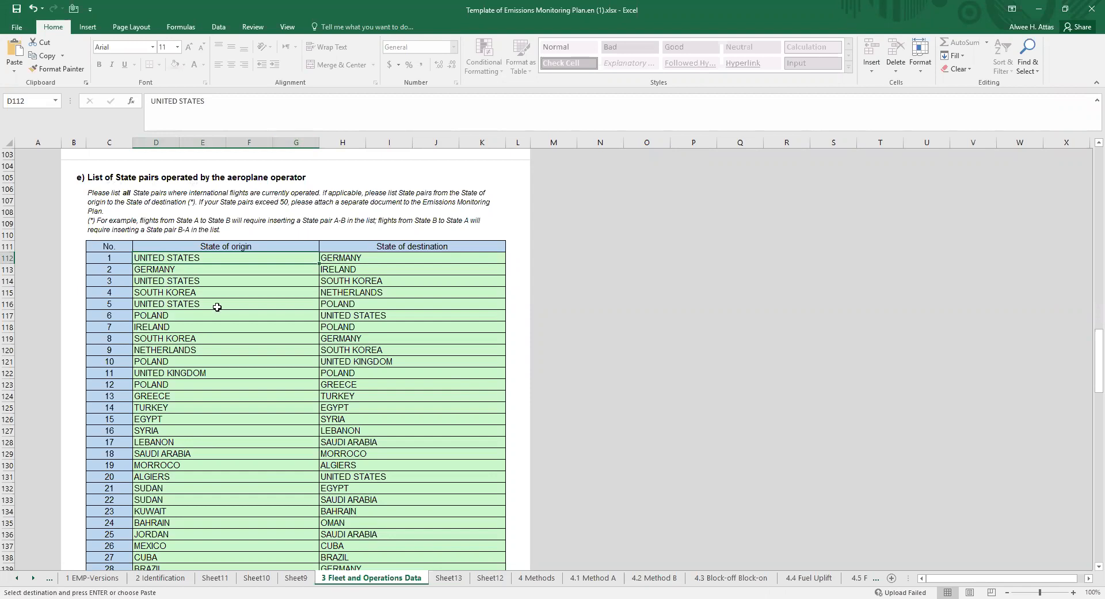
click(372, 259)
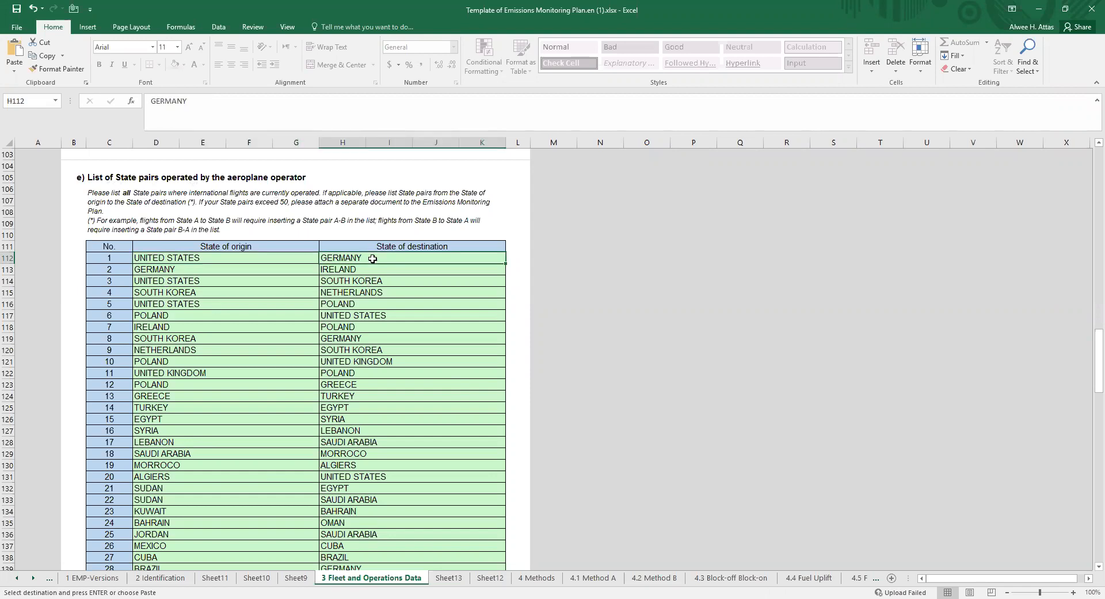
click(181, 257)
scroll(402, 414, down, 3)
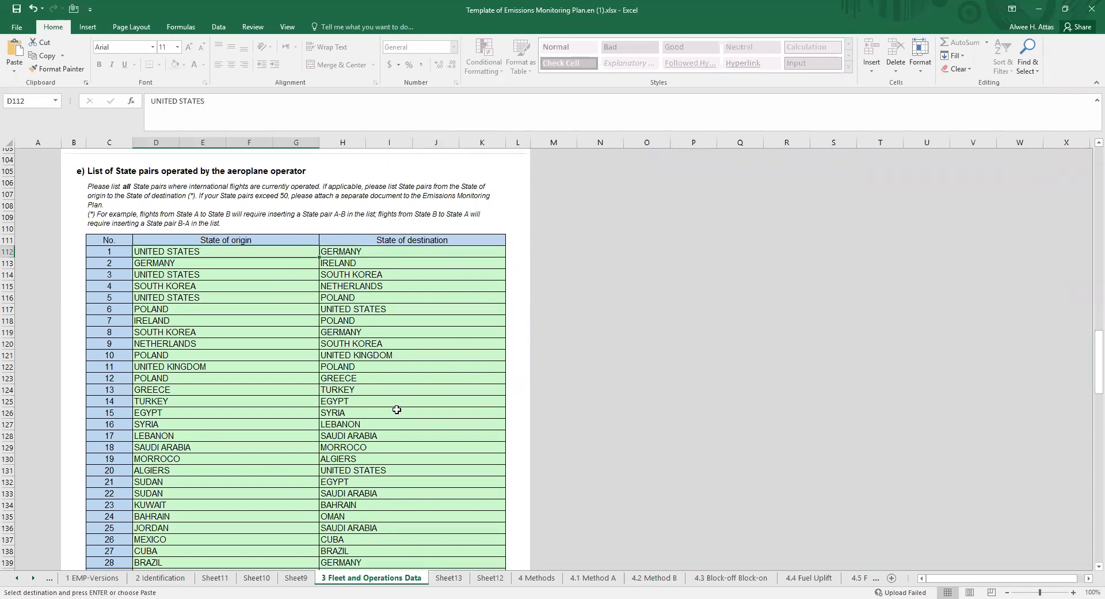
scroll(417, 432, down, 2)
shift+click(403, 468)
right_click(264, 249)
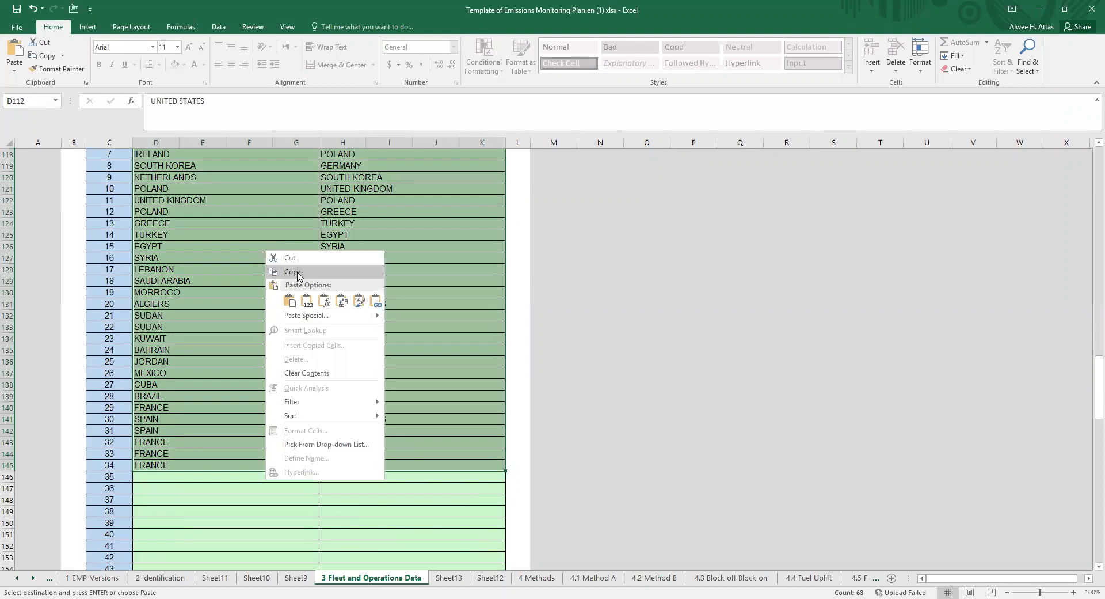
click(298, 272)
- Add a new sheet and paste the copied State pairs at A1
scroll(403, 403, up, 8)
click(892, 578)
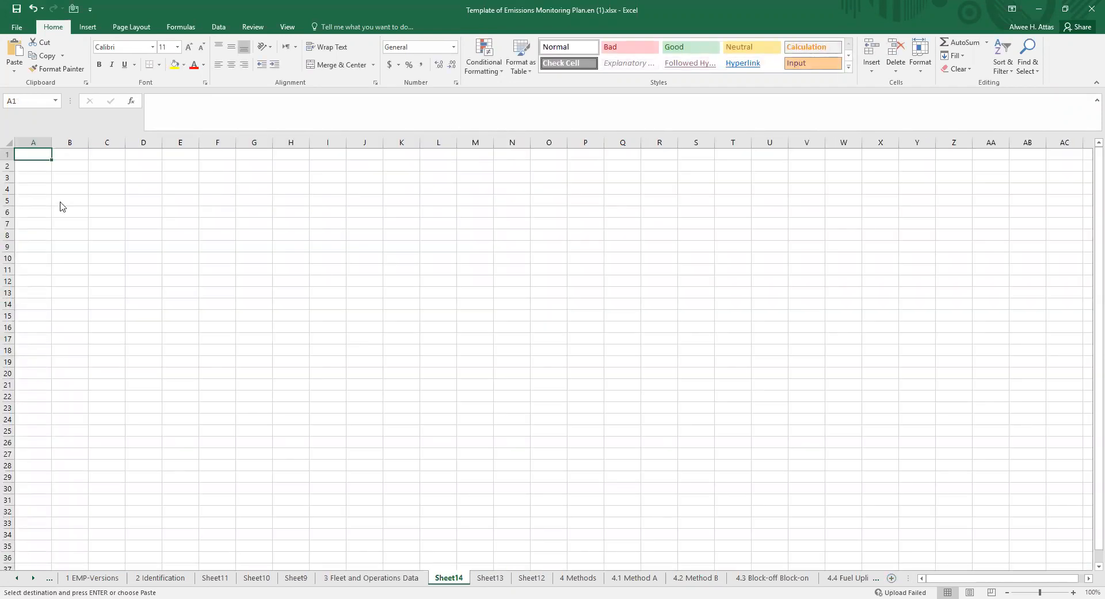
key(ctrl+v)
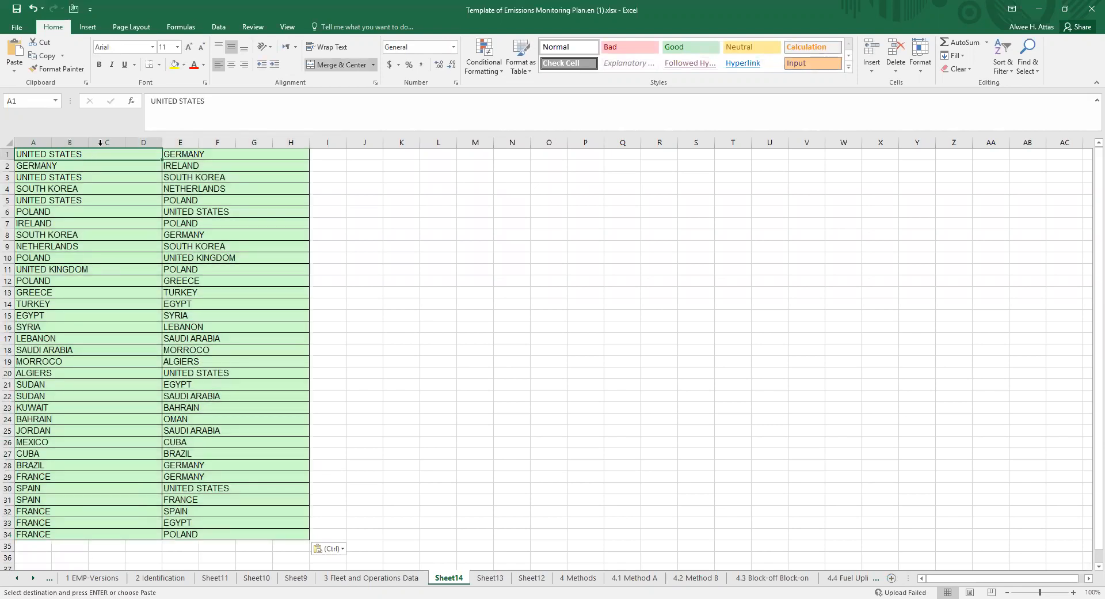
- Delete the surplus columns behind the State of origin and State of destination entries, and widen columns A and B to fit the names
click(70, 143)
drag(70, 143, 131, 142)
right_click(167, 248)
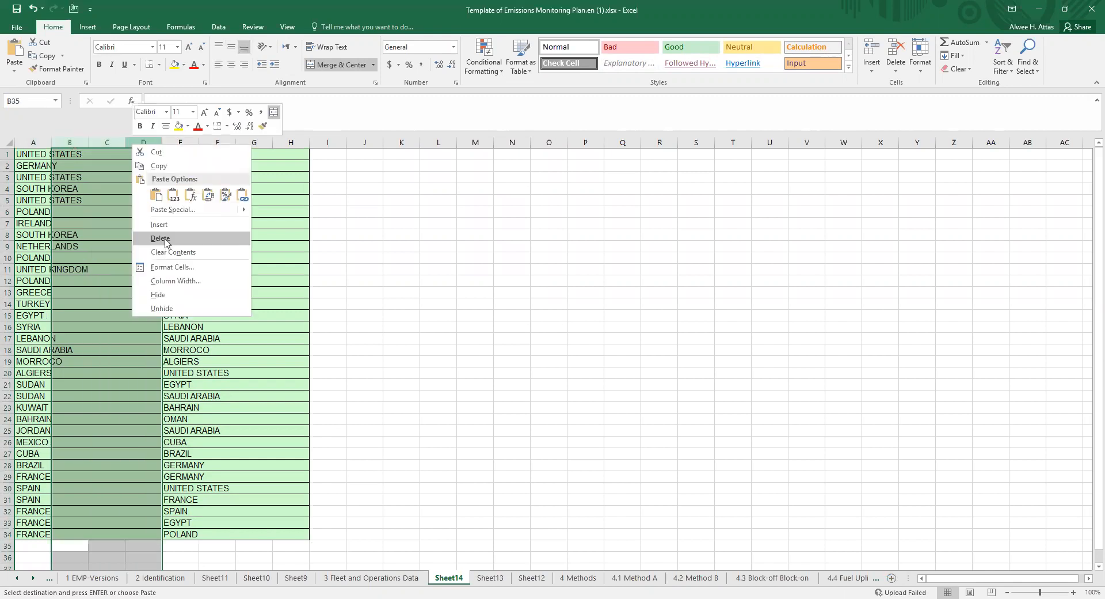
click(165, 238)
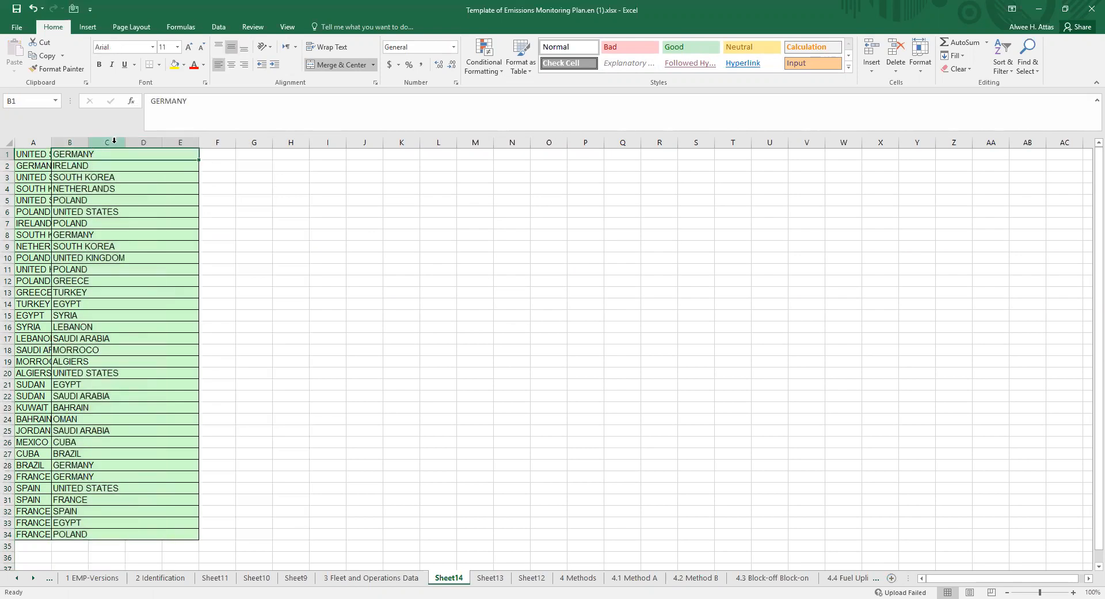
drag(114, 140, 149, 141)
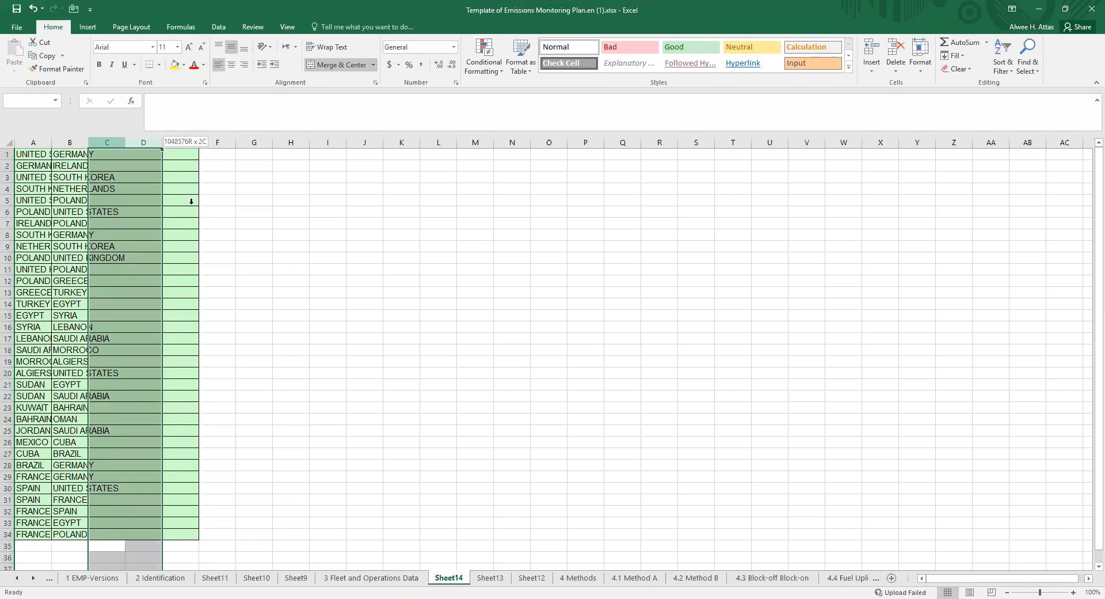
drag(183, 235, 181, 228)
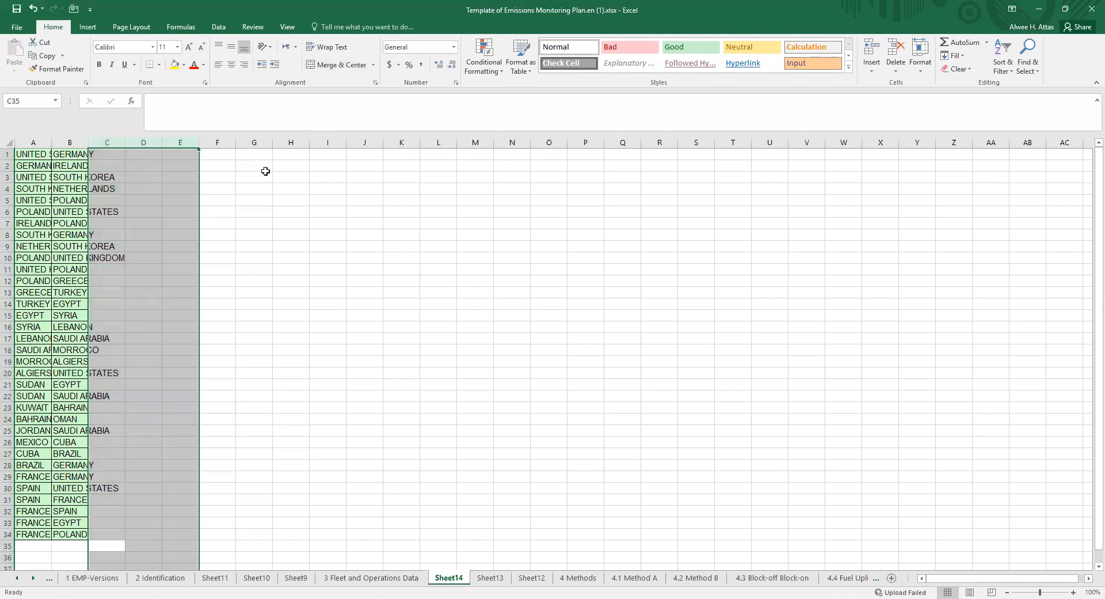
click(180, 155)
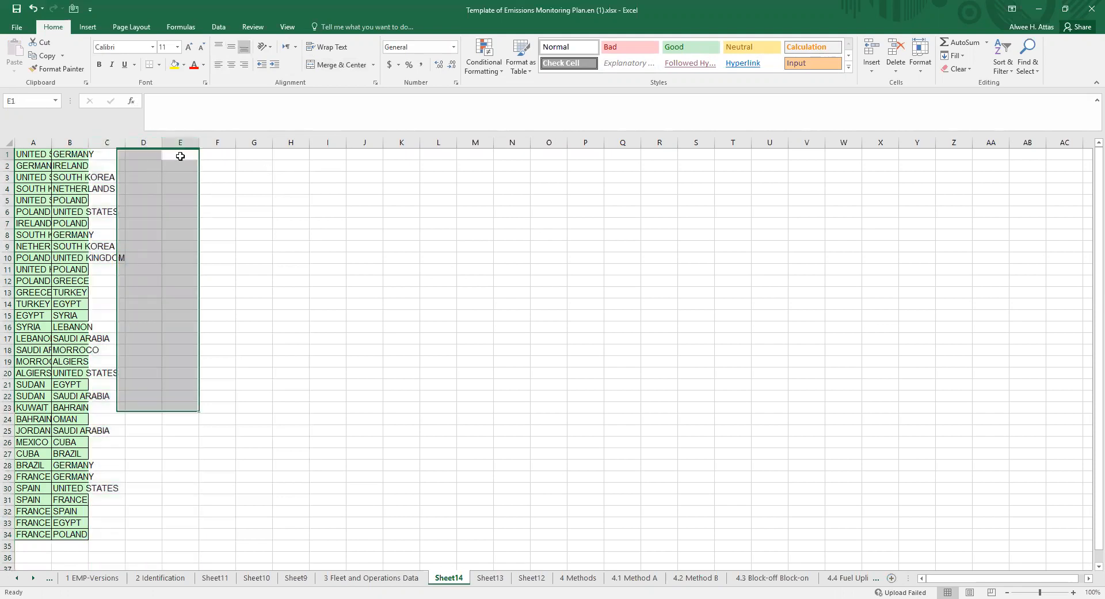
double_click(89, 141)
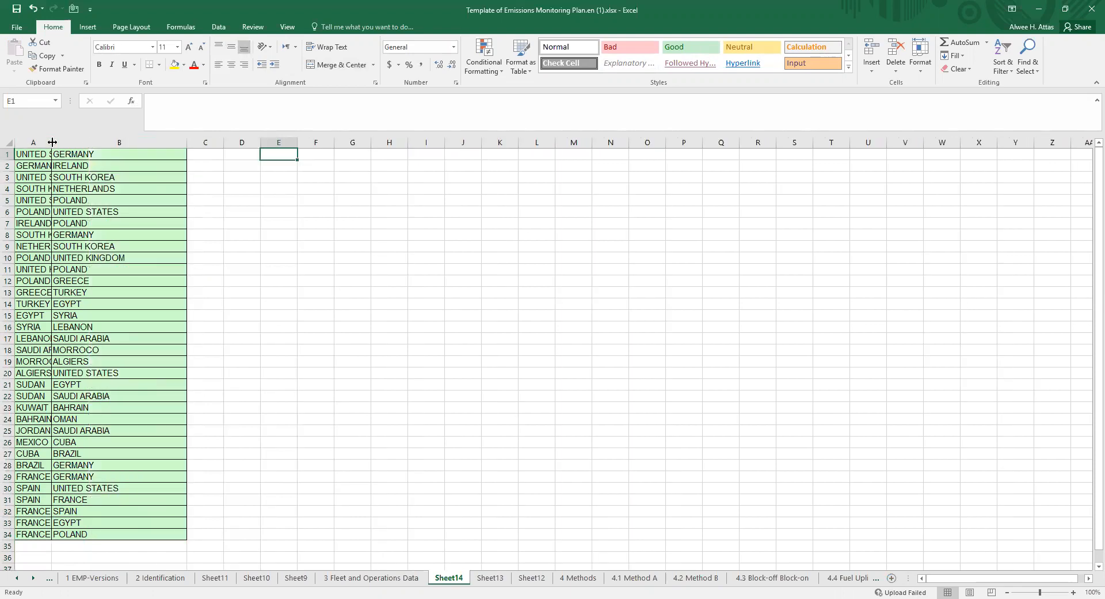
drag(132, 143, 131, 143)
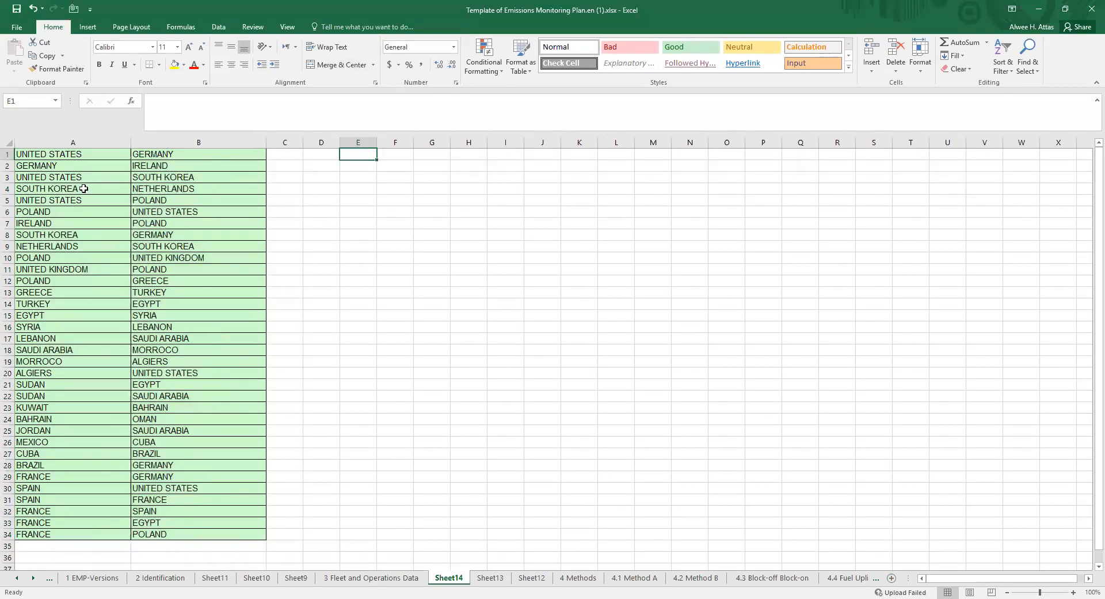
- Insert a blank column A before the State pairs and number rows 1 to 34 from 1 to 34
click(65, 139)
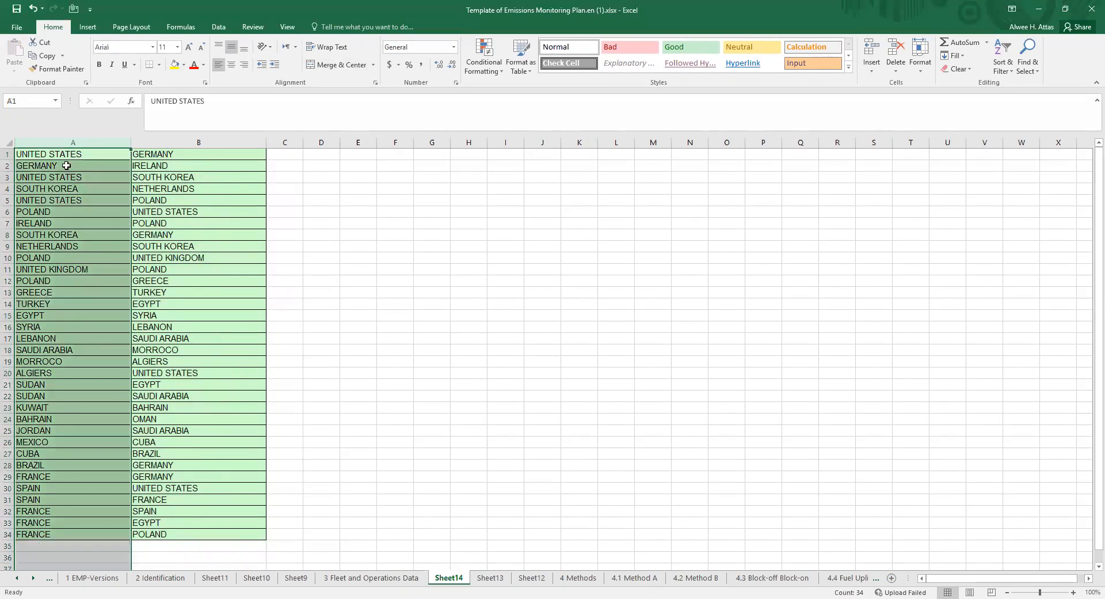
right_click(67, 141)
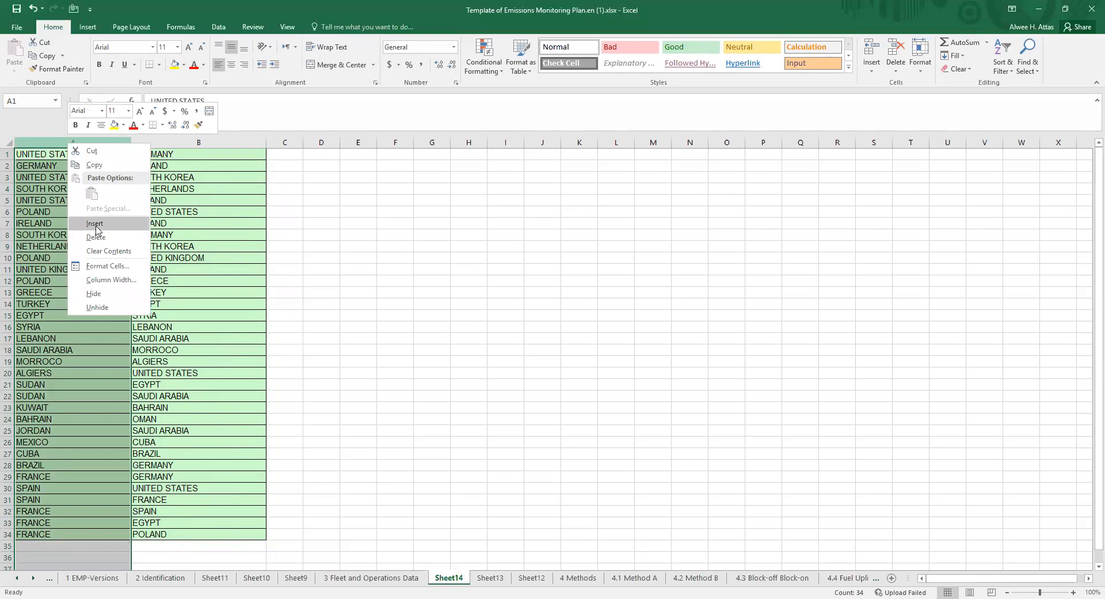
click(87, 224)
click(44, 157)
text(1)
key(Return)
text(2)
key(Return)
text(3)
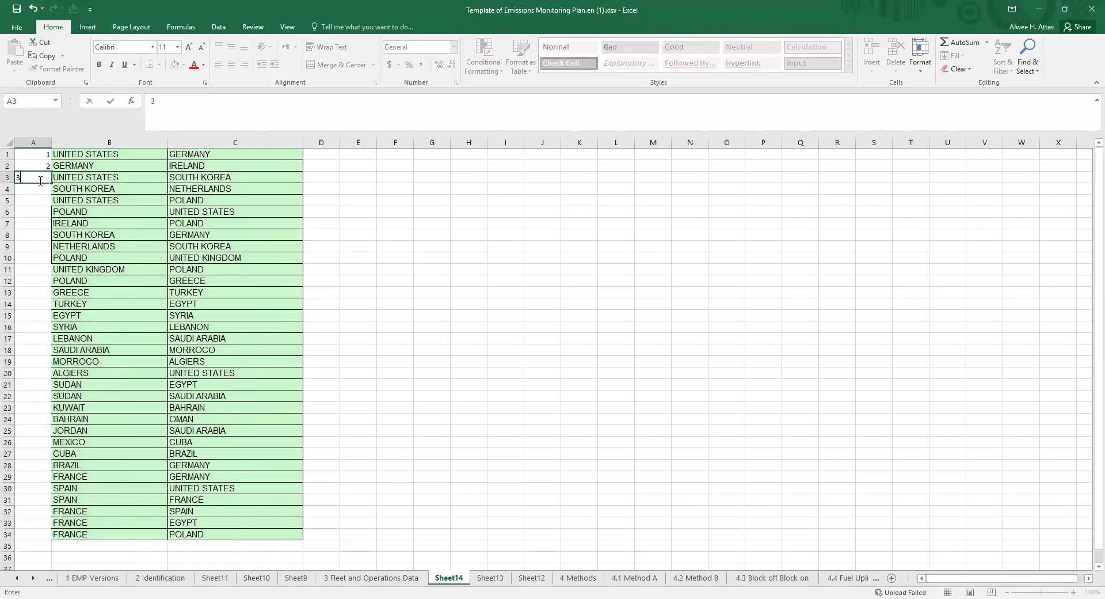
drag(38, 156, 30, 177)
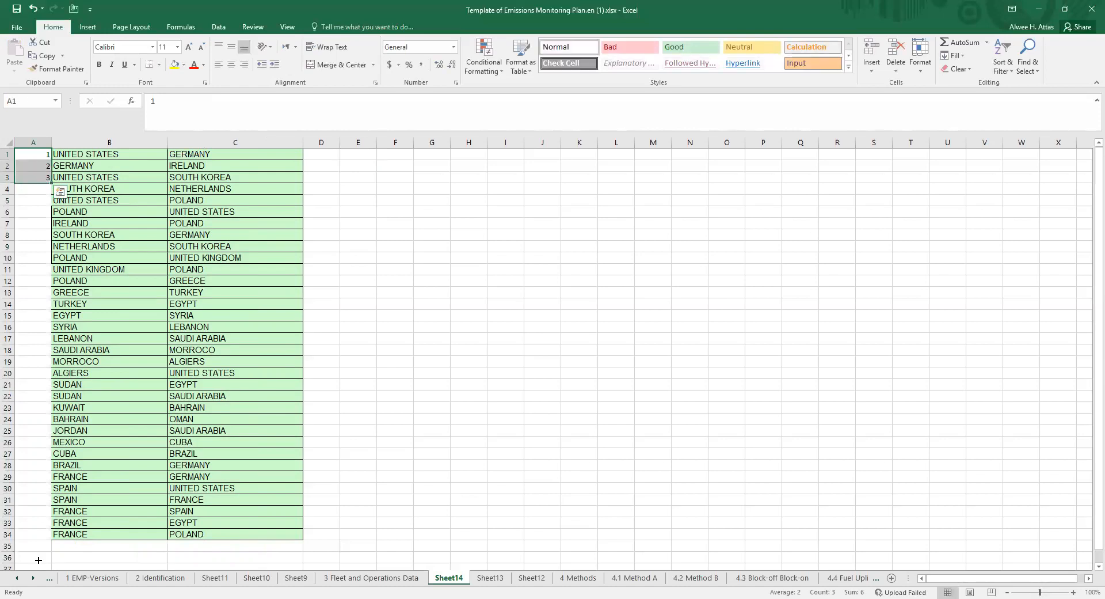
drag(38, 560, 38, 536)
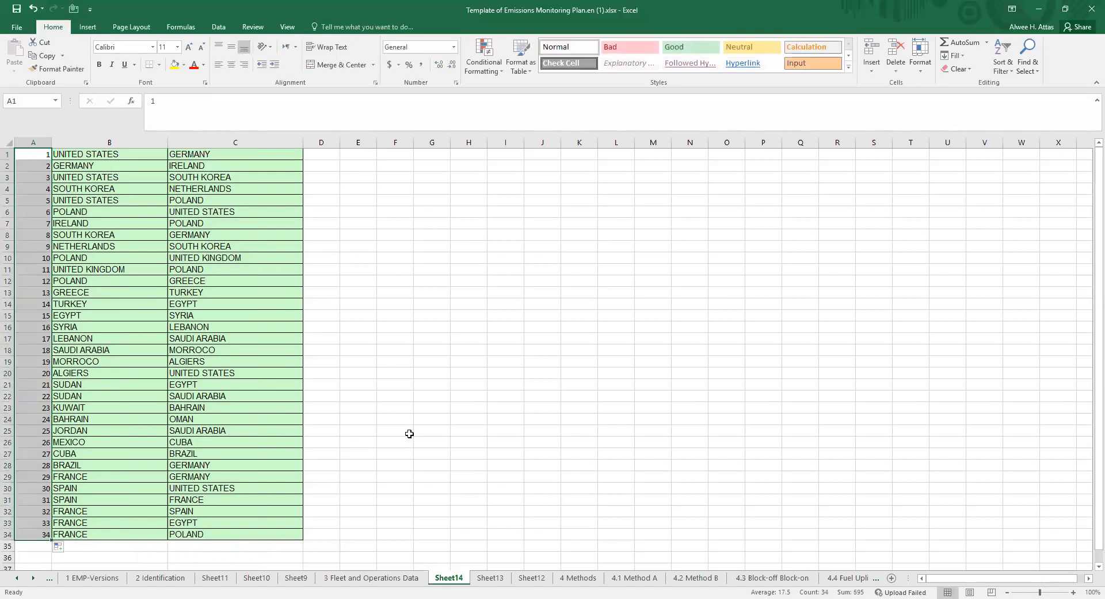
- Widen column D, enter "CORSIA AIRLINES" in D1 and fill it down to row 34 beside the State pairs
drag(340, 143, 463, 143)
click(340, 152)
text(COR)
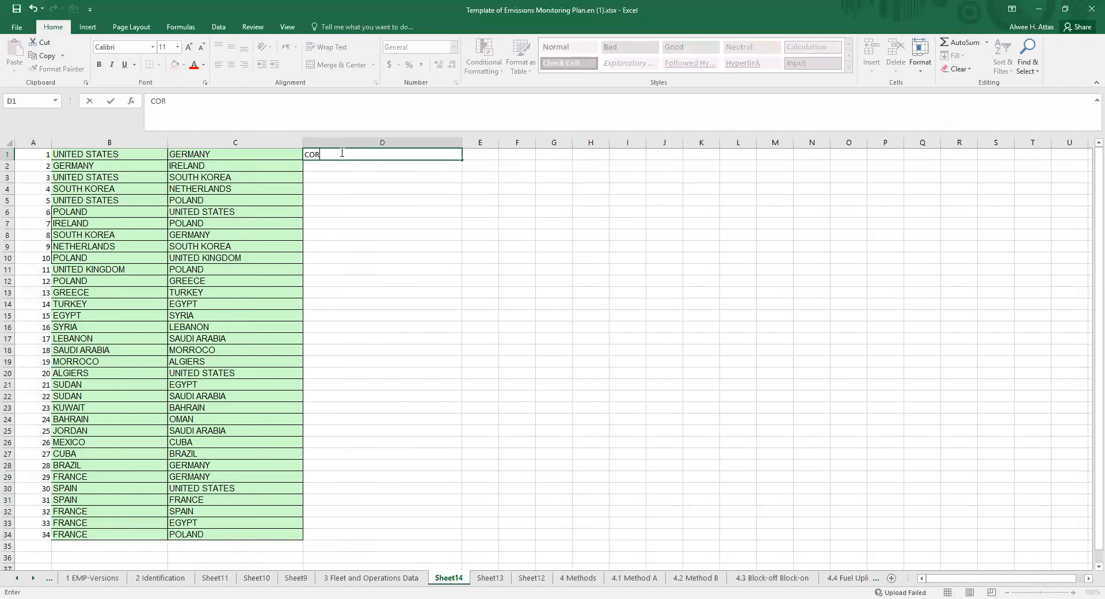
text(SIA AIRLINES)
drag(463, 159, 431, 541)
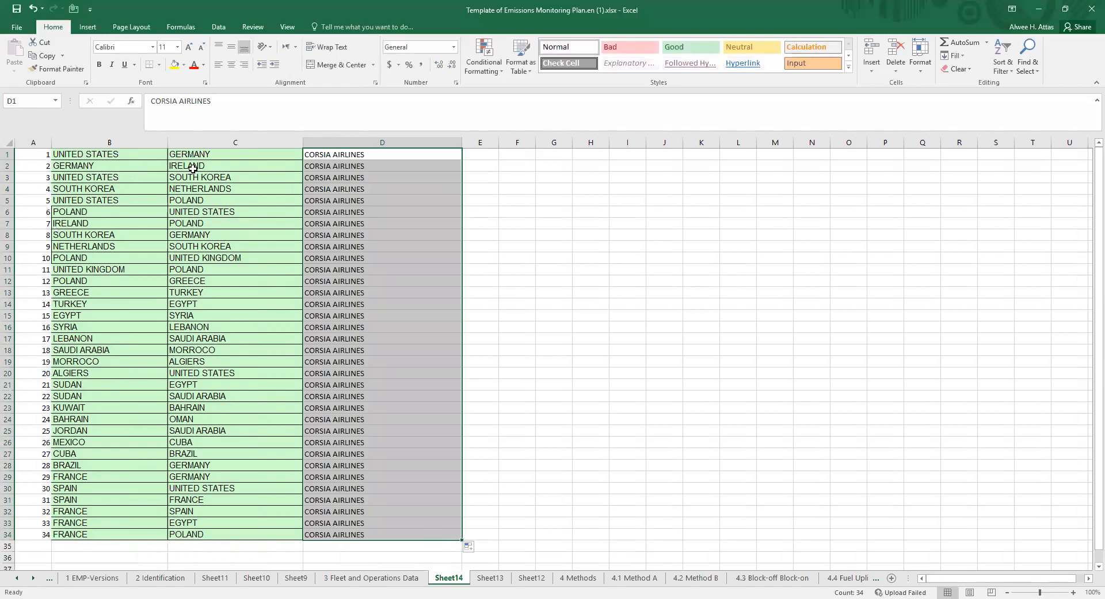
- Copy the numbered State pairs with their operator names in A1:D34 and switch to the State pairs form in Access
click(38, 155)
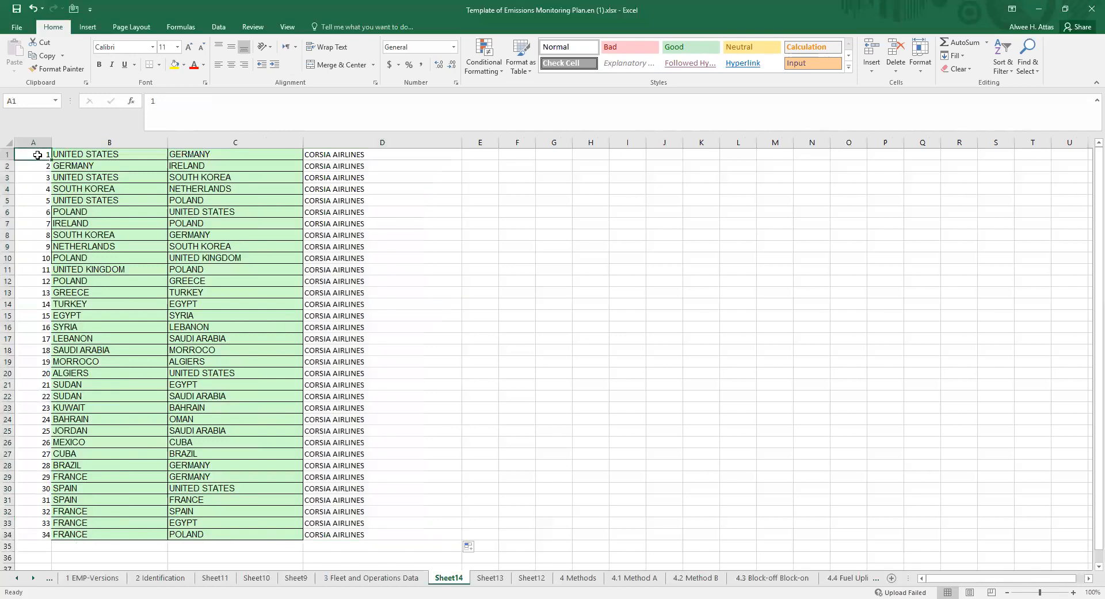
shift+click(357, 534)
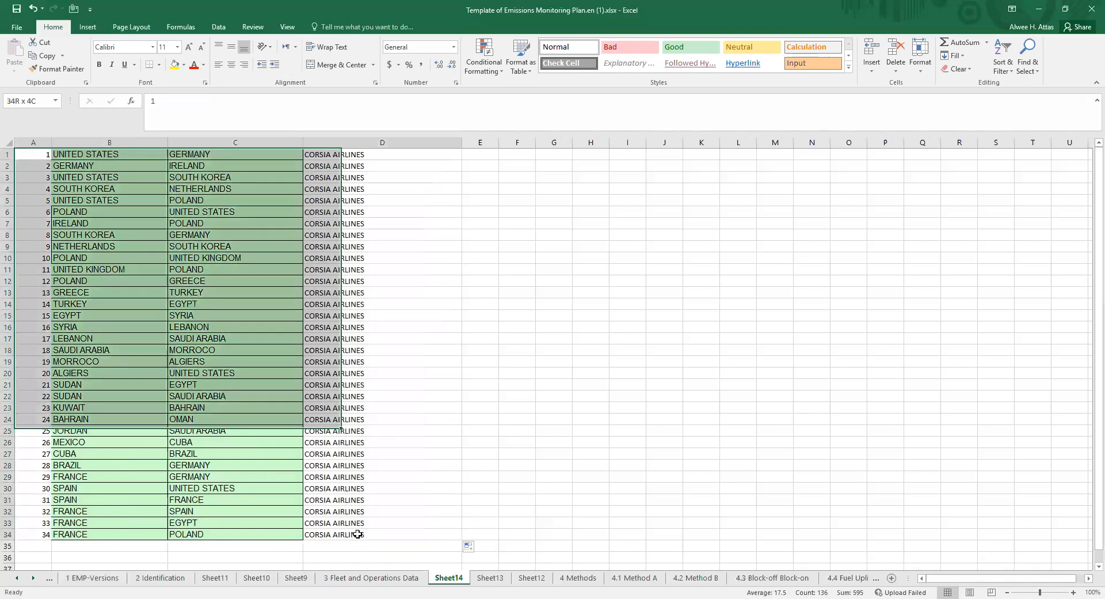
key(ctrl+c)
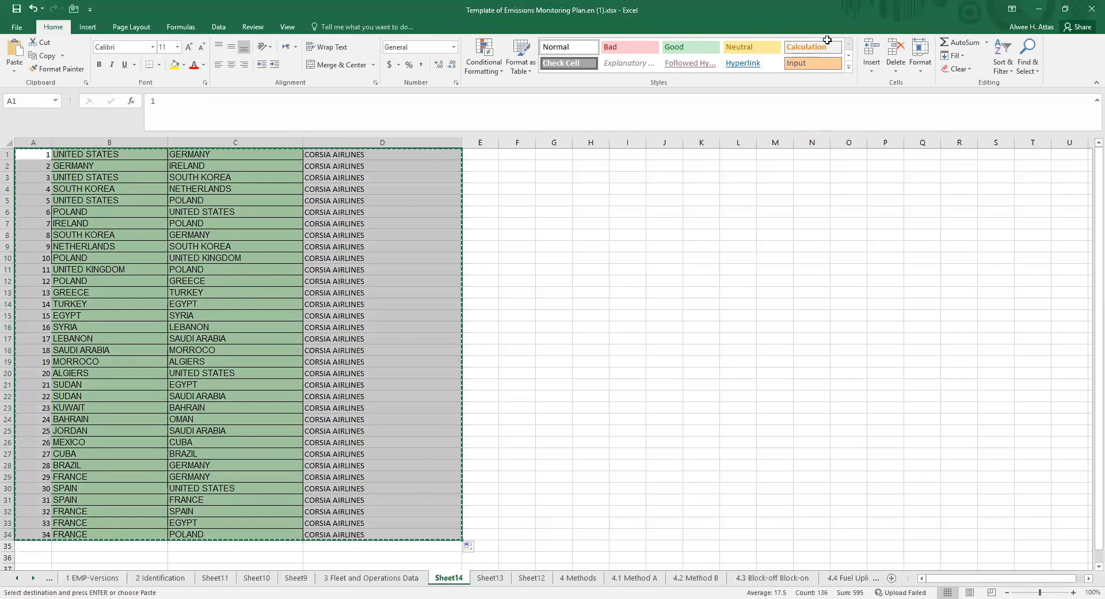
key(alt+Tab)
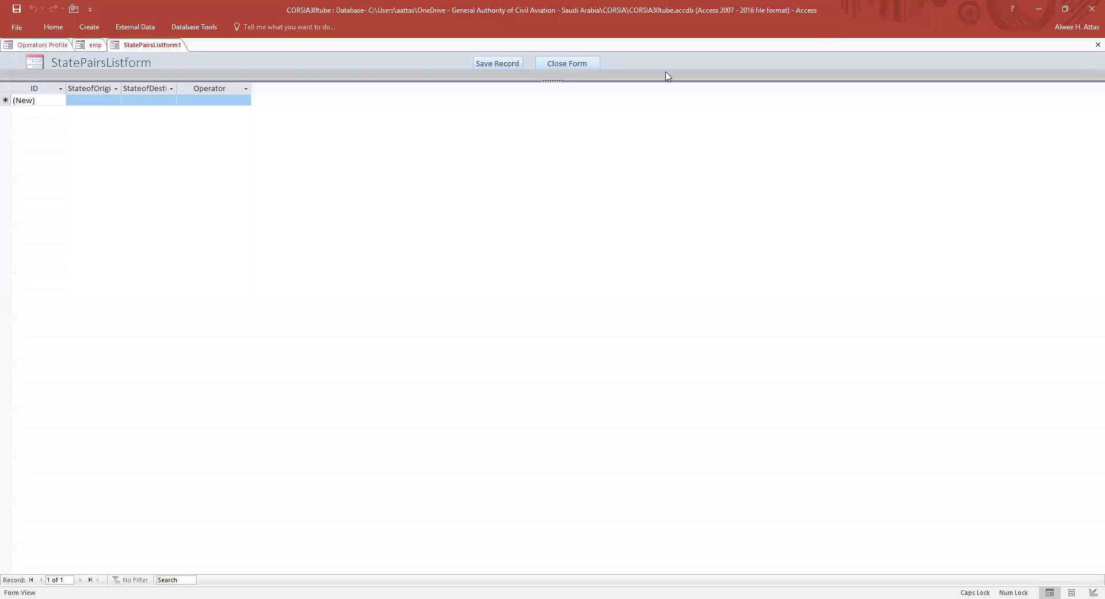
- Paste the copied State pairs as new records in the State pairs form, accept the paste, then save and close the form
click(10, 100)
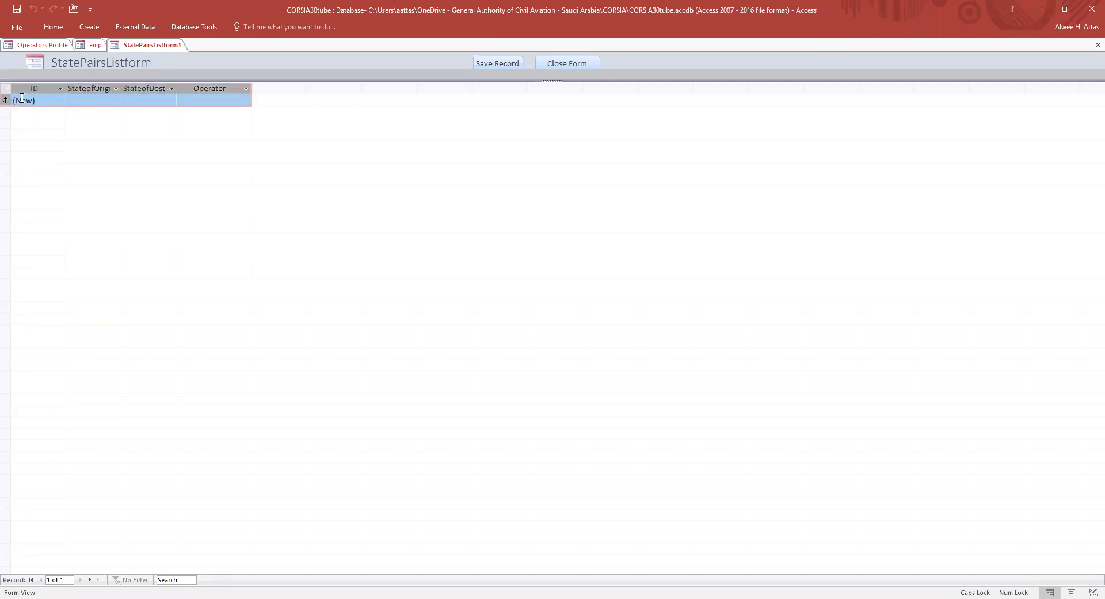
key(ctrl+v)
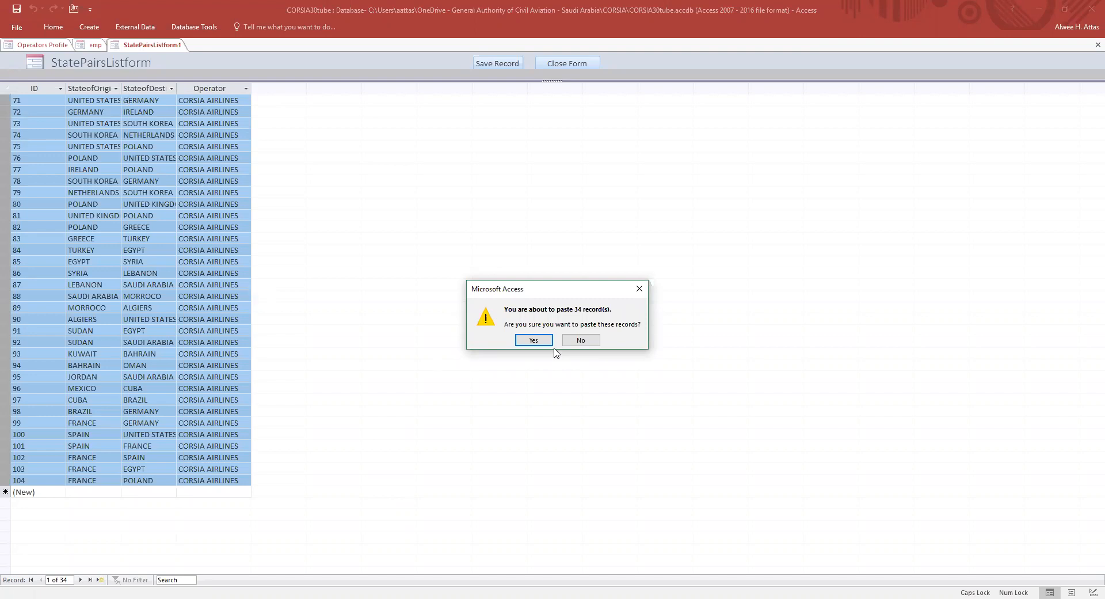
click(534, 340)
click(487, 66)
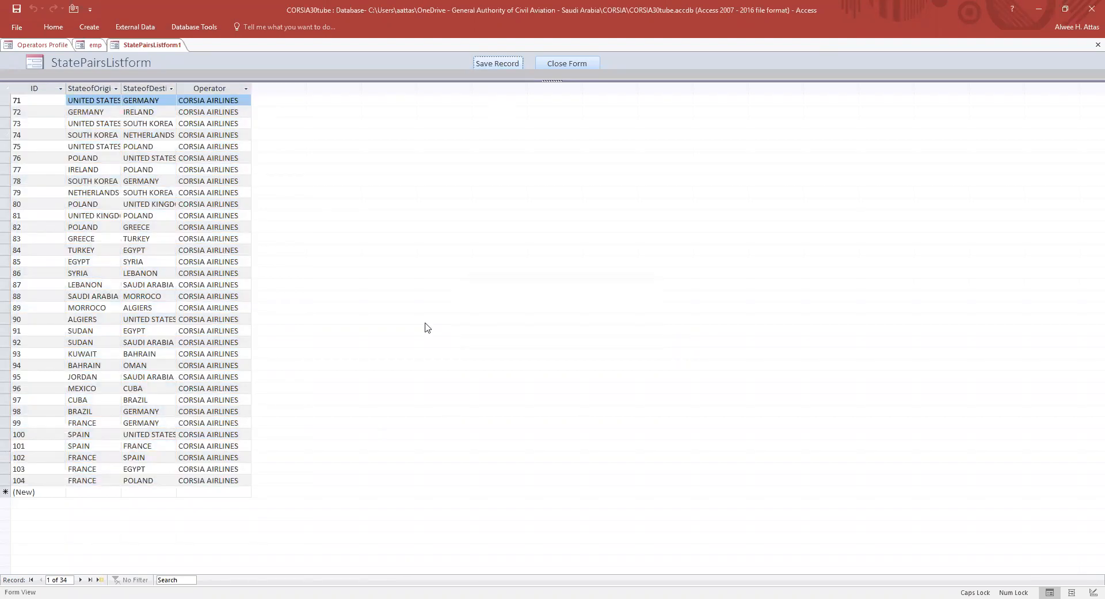
click(578, 64)
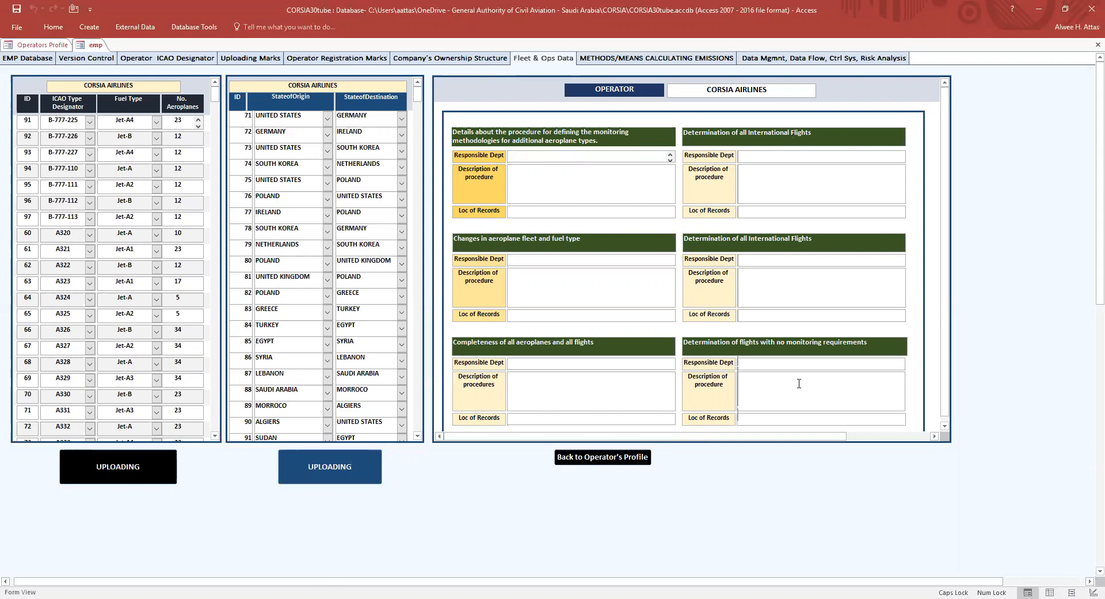
- Review the emissions calculation methods and data management pages of the EMP form, and return to the operator's profile
click(649, 59)
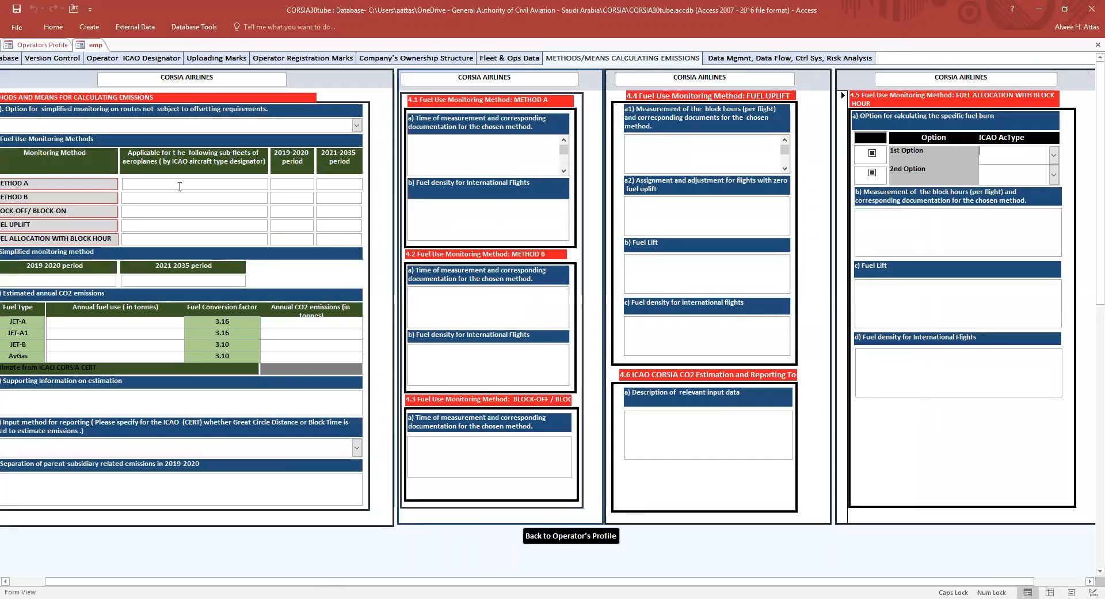
drag(646, 582, 525, 584)
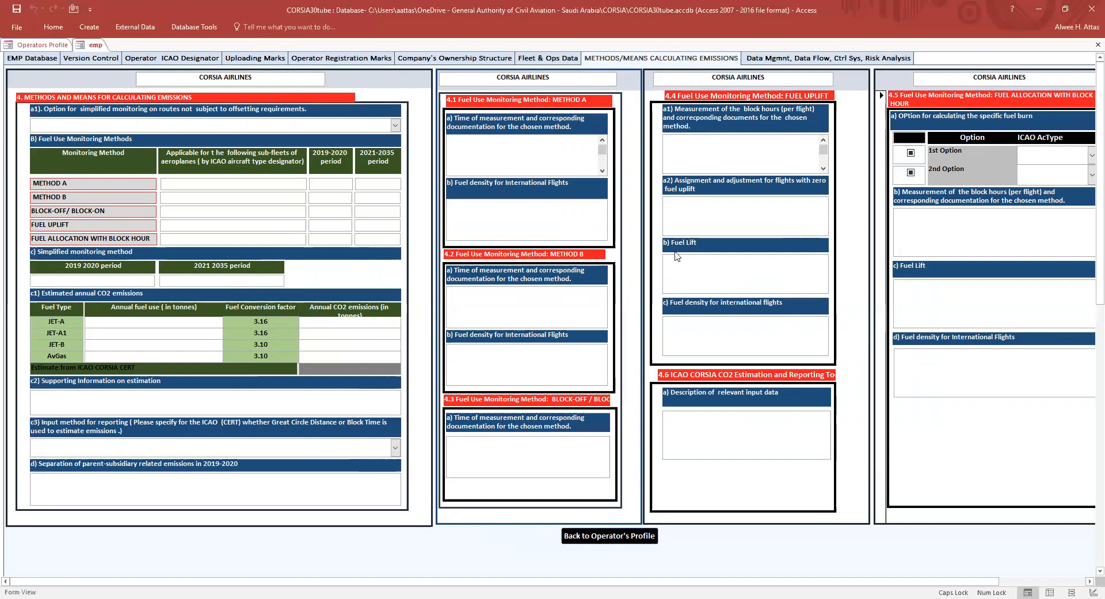
click(806, 60)
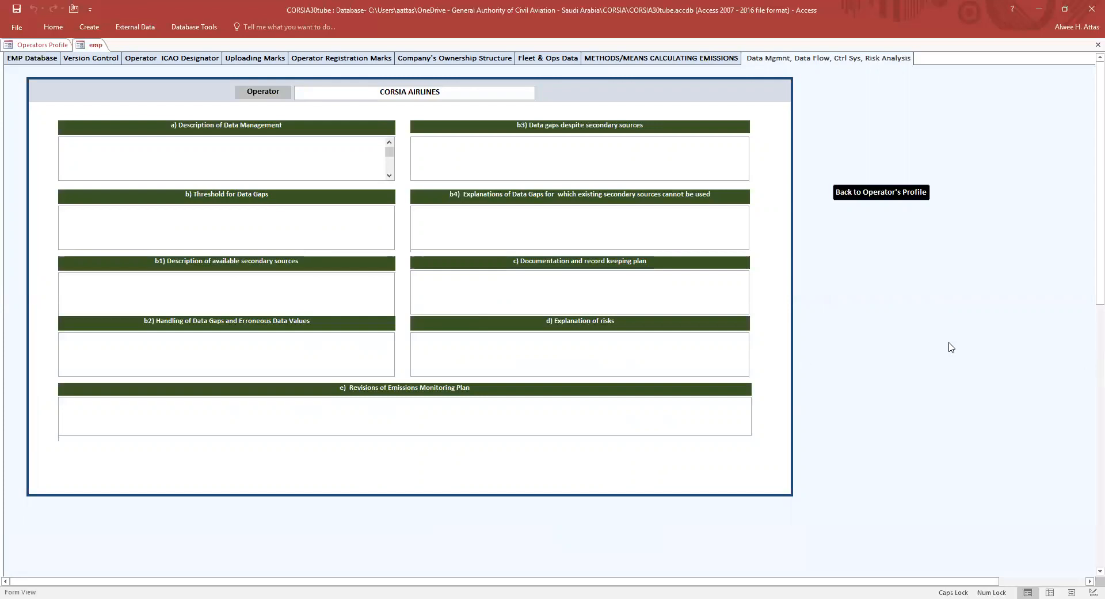
click(886, 195)
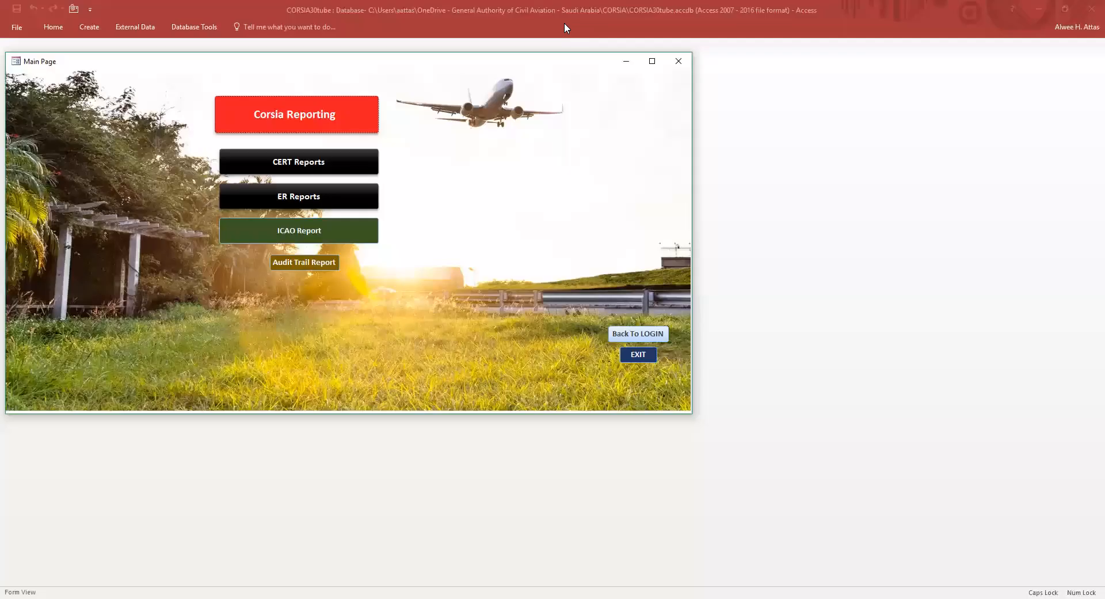
- Open the CERT Entry Search report through the search of existing CERT entries
click(300, 166)
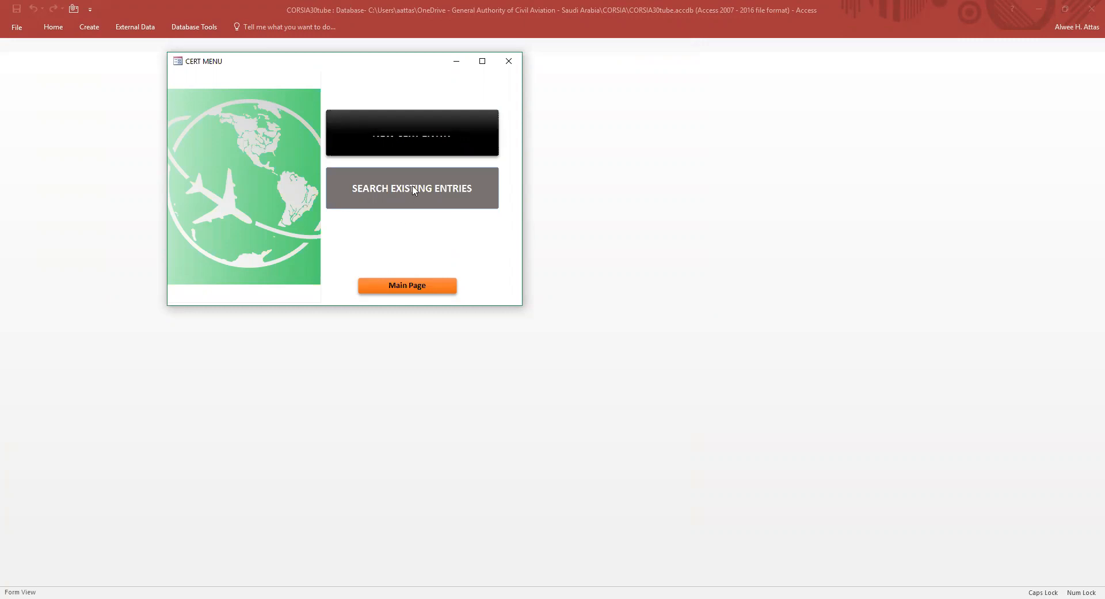
click(440, 206)
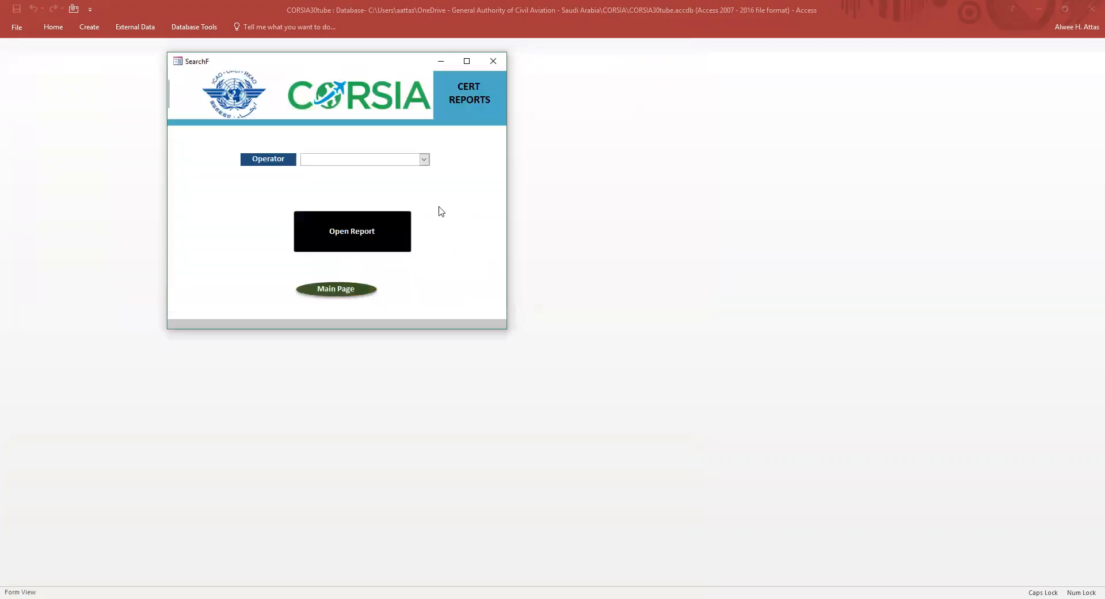
click(426, 159)
click(426, 160)
click(353, 232)
- Look through the flight entries in the CERT Entry Search report and return to its search form
scroll(525, 247, down, 5)
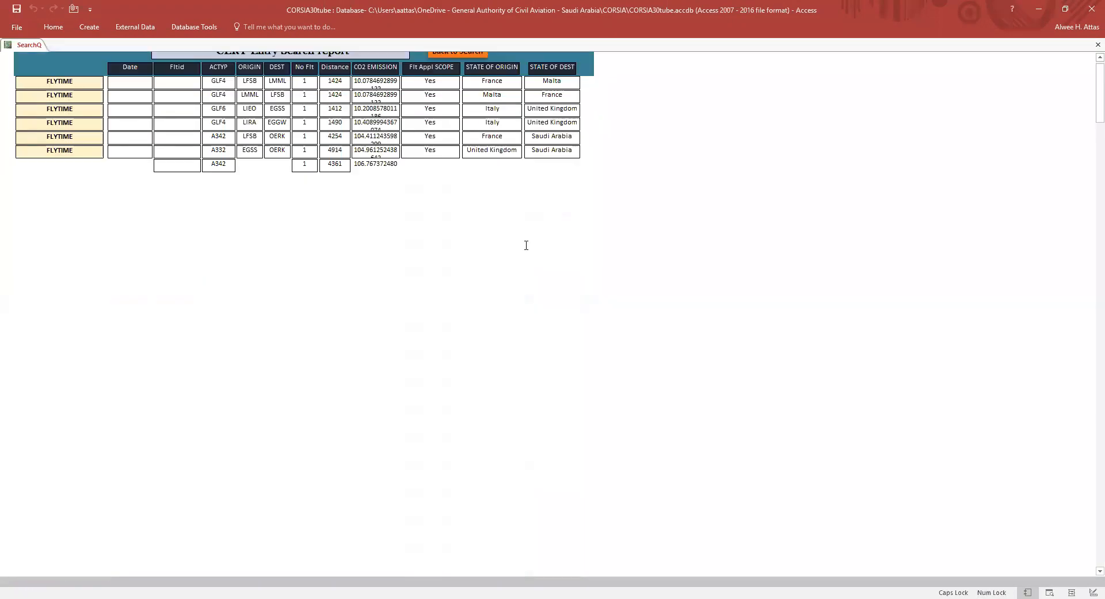
scroll(525, 250, up, 6)
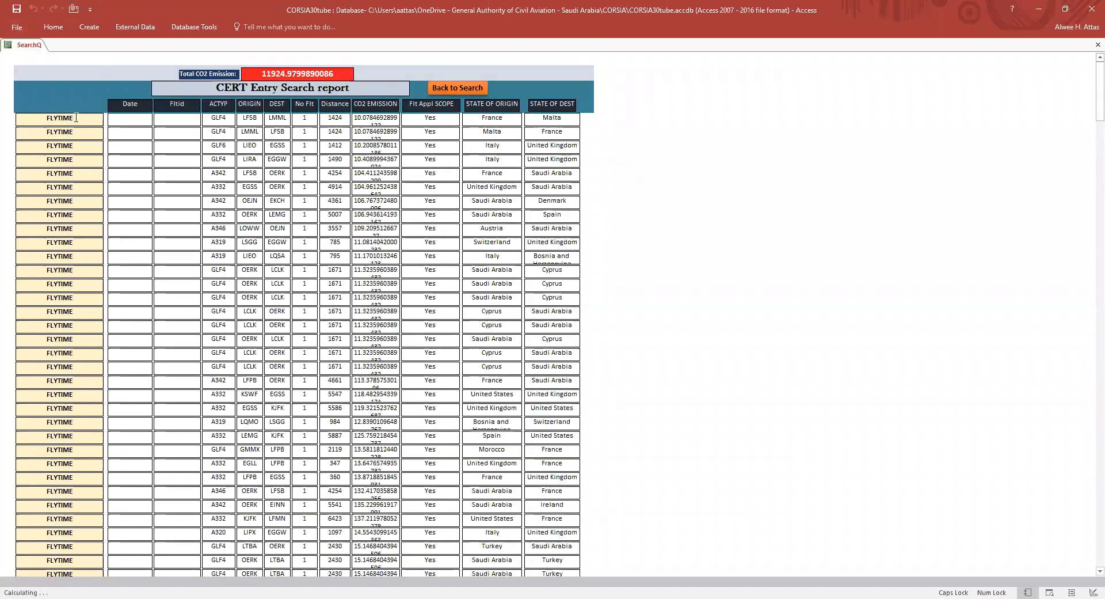
scroll(295, 306, down, 7)
scroll(294, 305, up, 7)
click(448, 89)
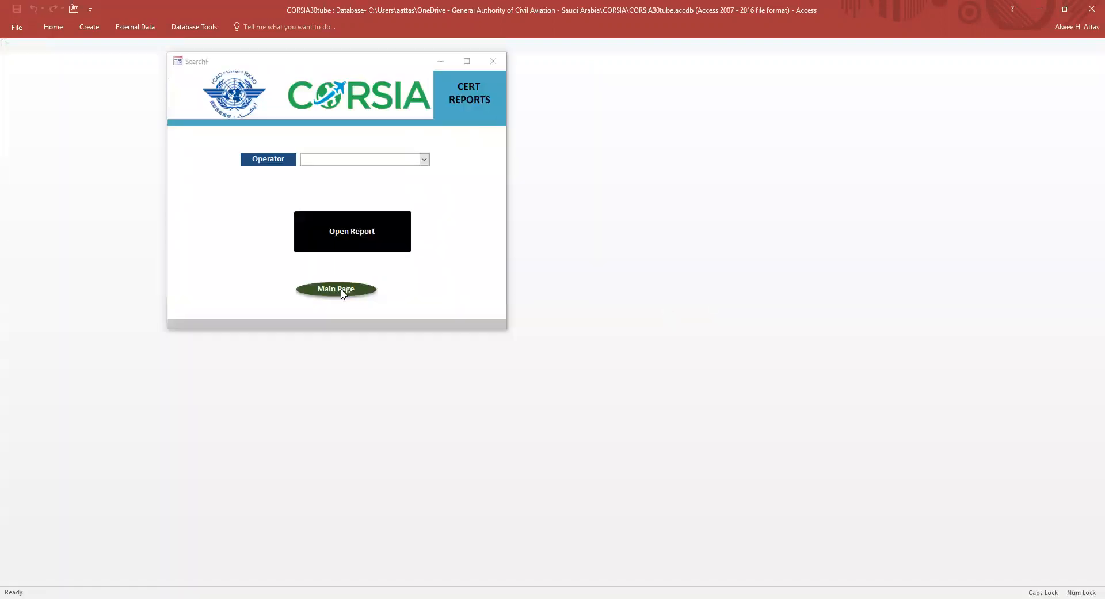
- Leave the CERT search, open the ER search report with no search criteria and look through its entries
click(342, 290)
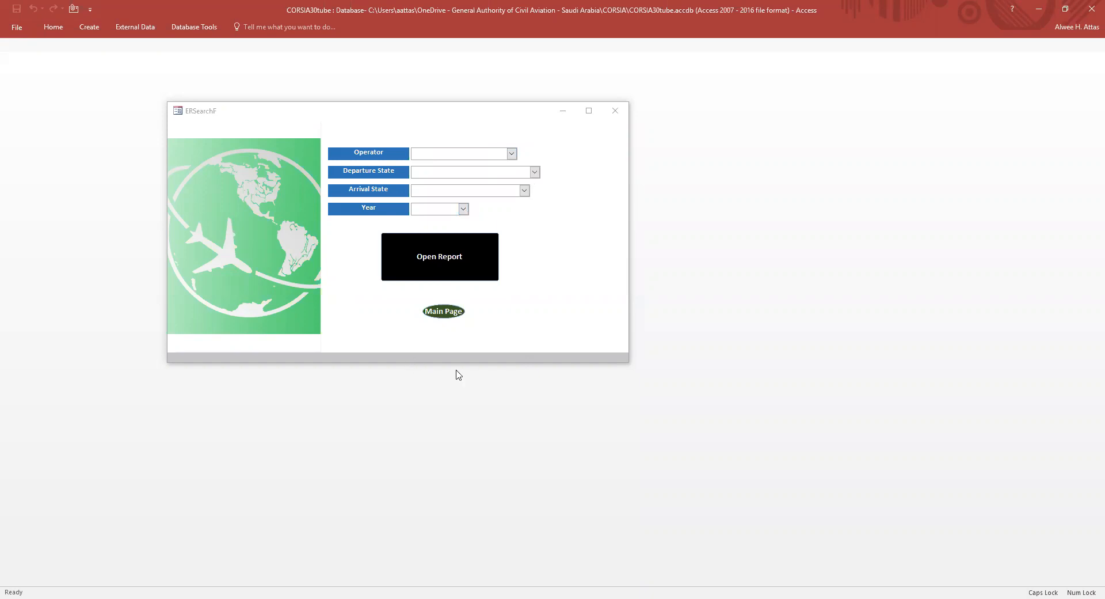
click(441, 267)
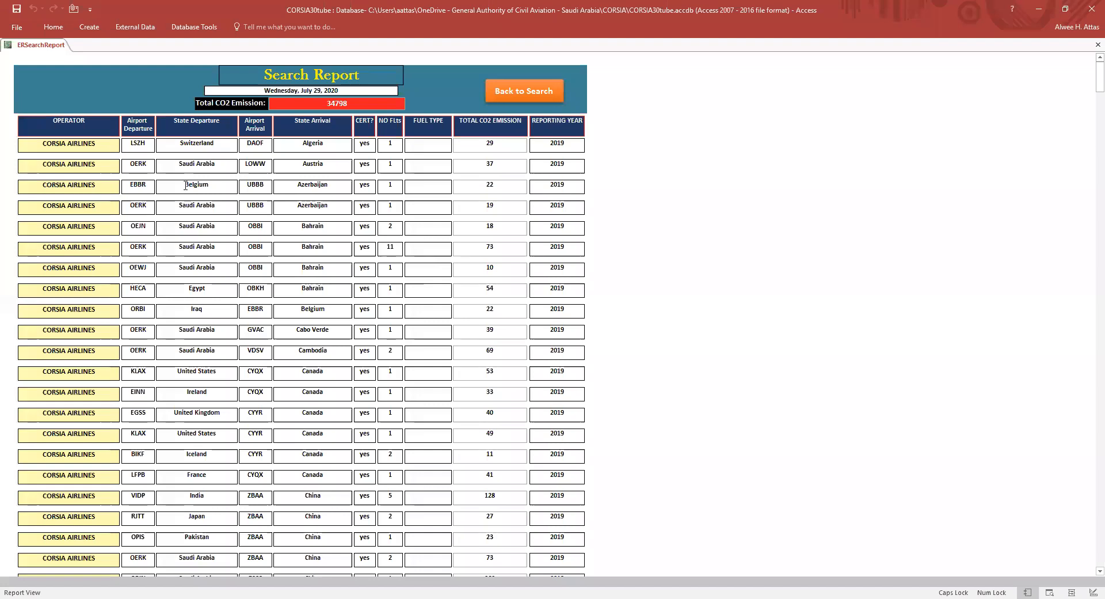
scroll(187, 311, down, 7)
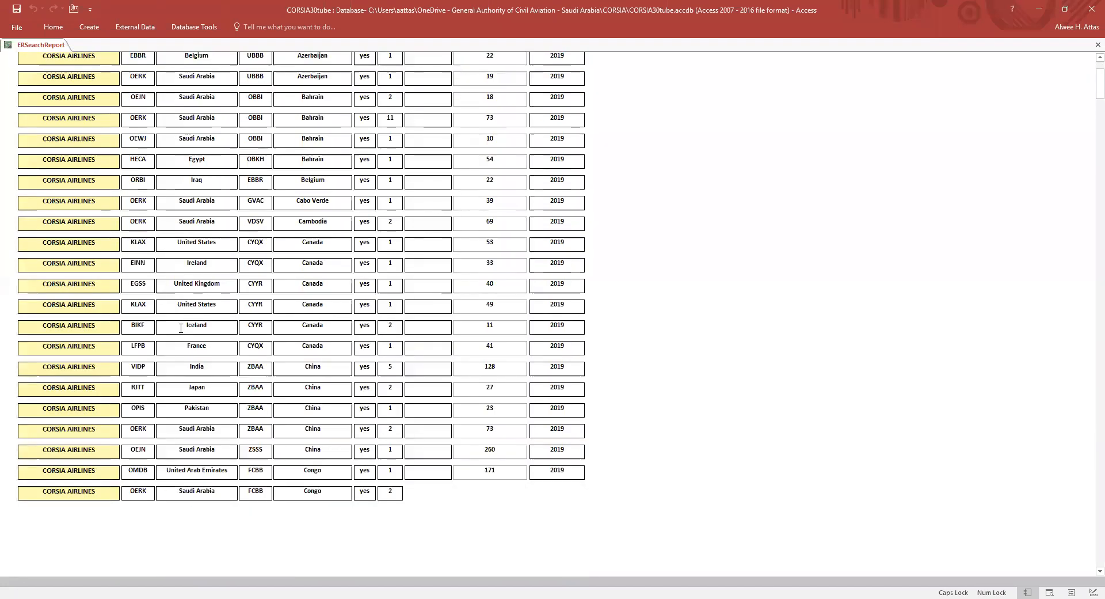
scroll(180, 332, up, 7)
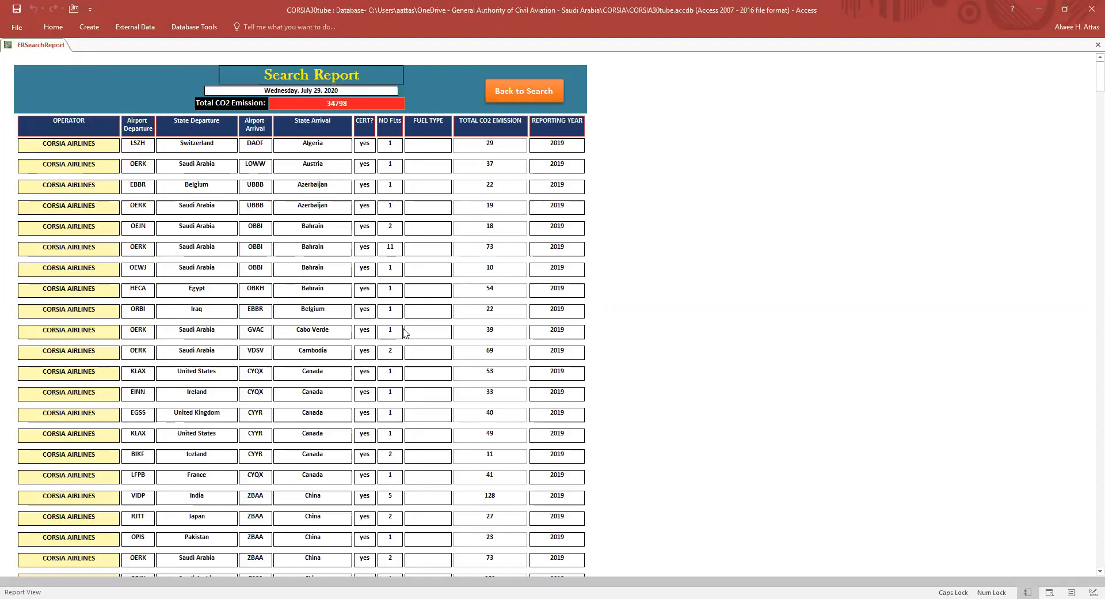
- Filter the ER search report to departures from Saudi Arabia, and undo the filter after viewing them
right_click(198, 165)
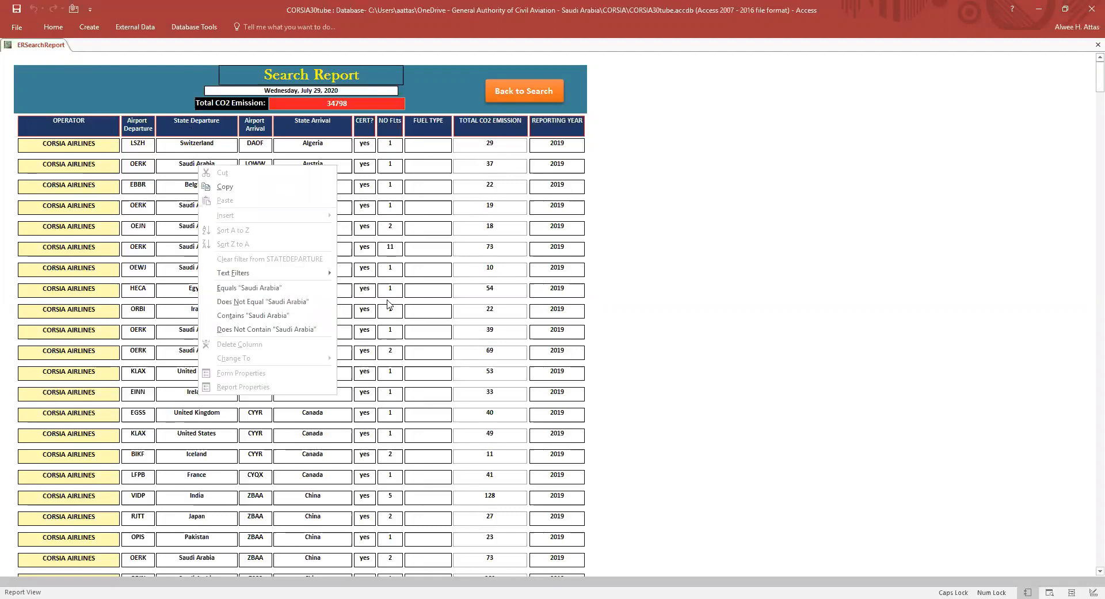
click(251, 290)
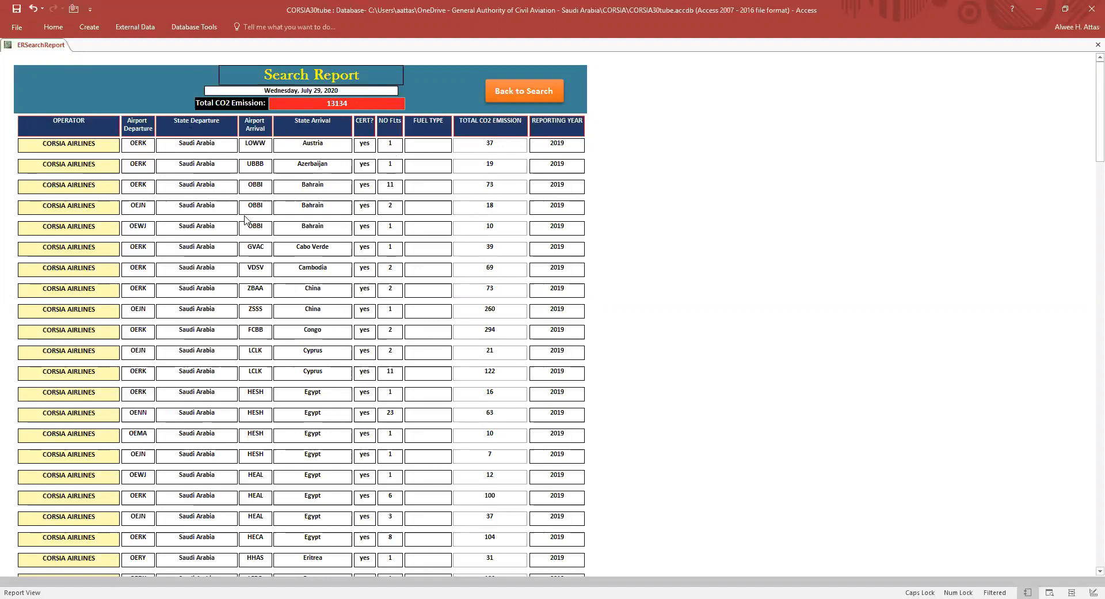
click(36, 12)
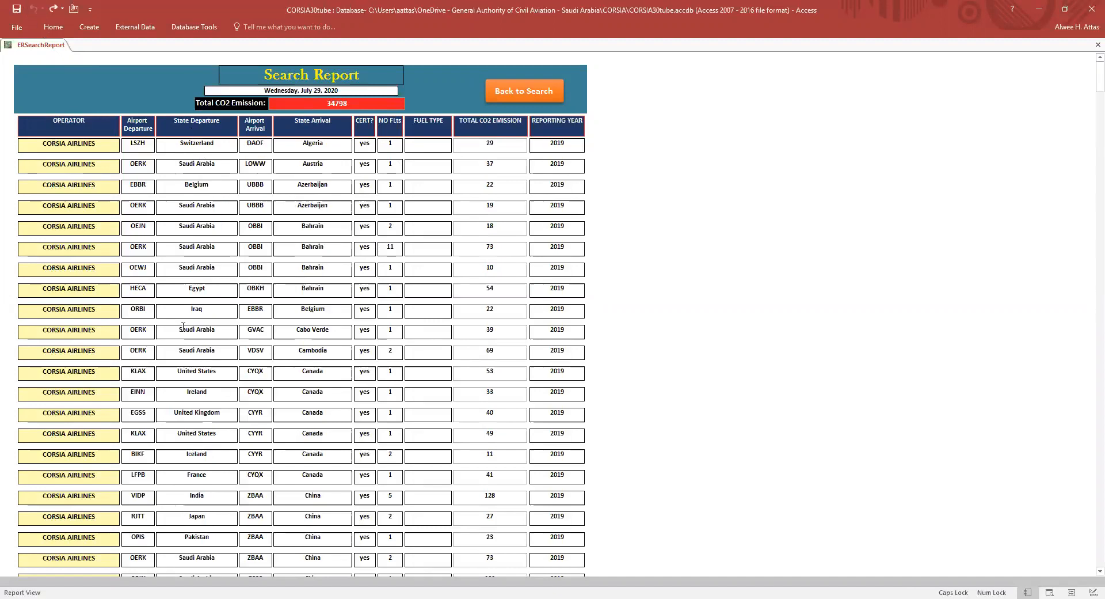
- Filter the ER search report to departures from Egypt, and undo the filter after viewing them
right_click(198, 289)
click(252, 413)
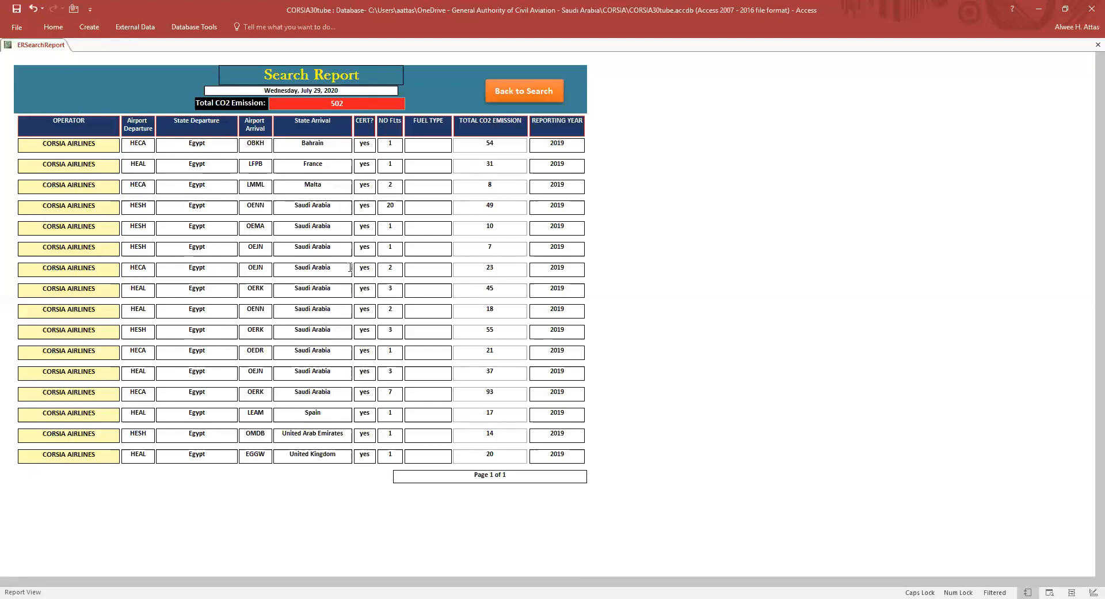
click(33, 8)
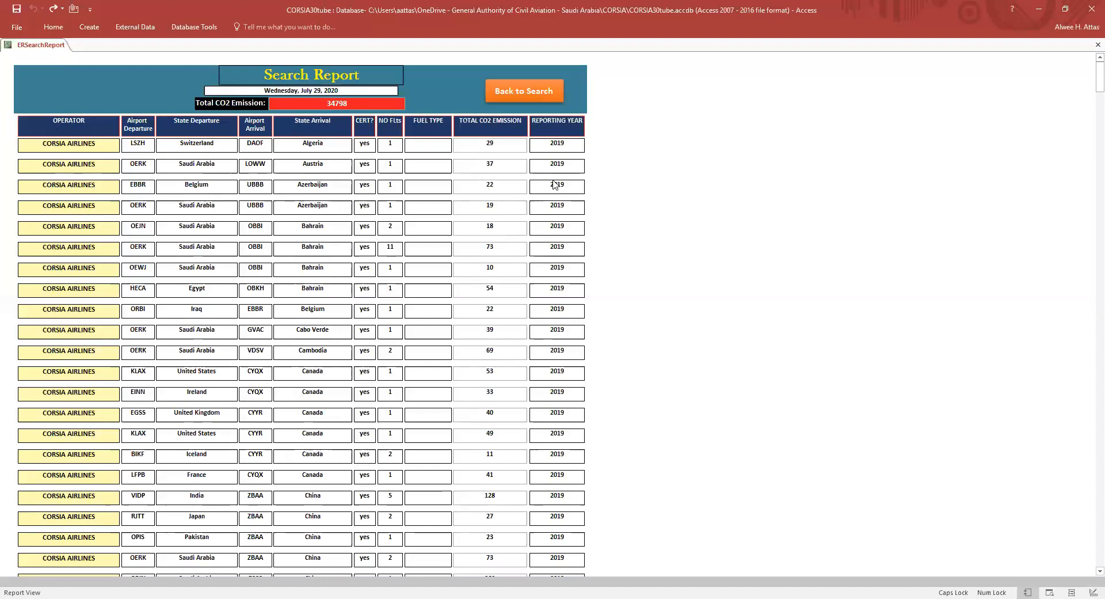
- Leave the ER reports, open the State's ICAO report and review its operator, verification body and aggregated CO2 emissions sections
click(530, 96)
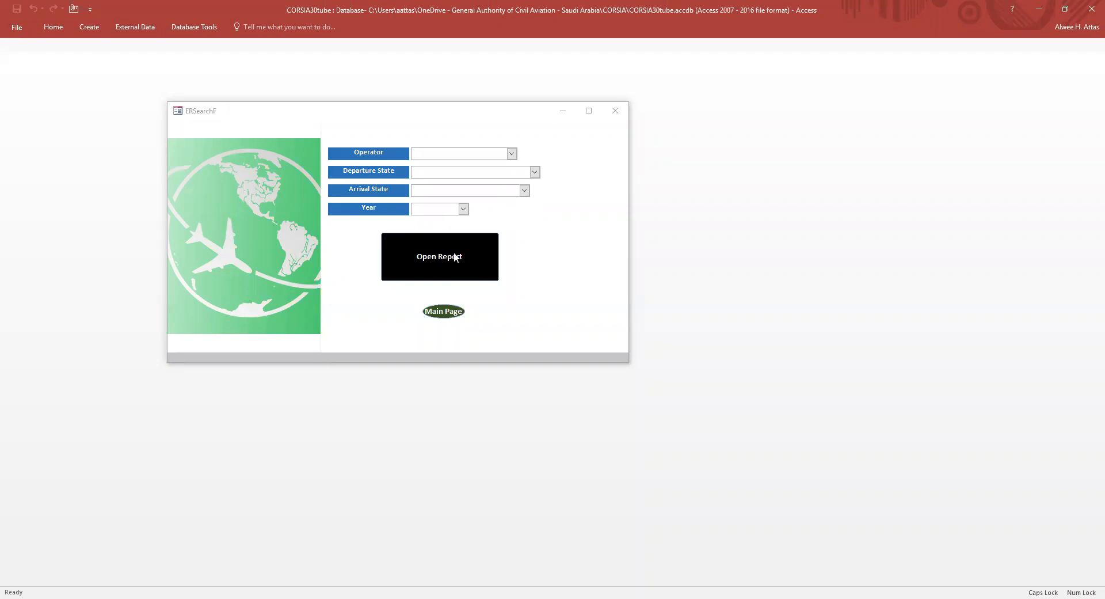
click(444, 311)
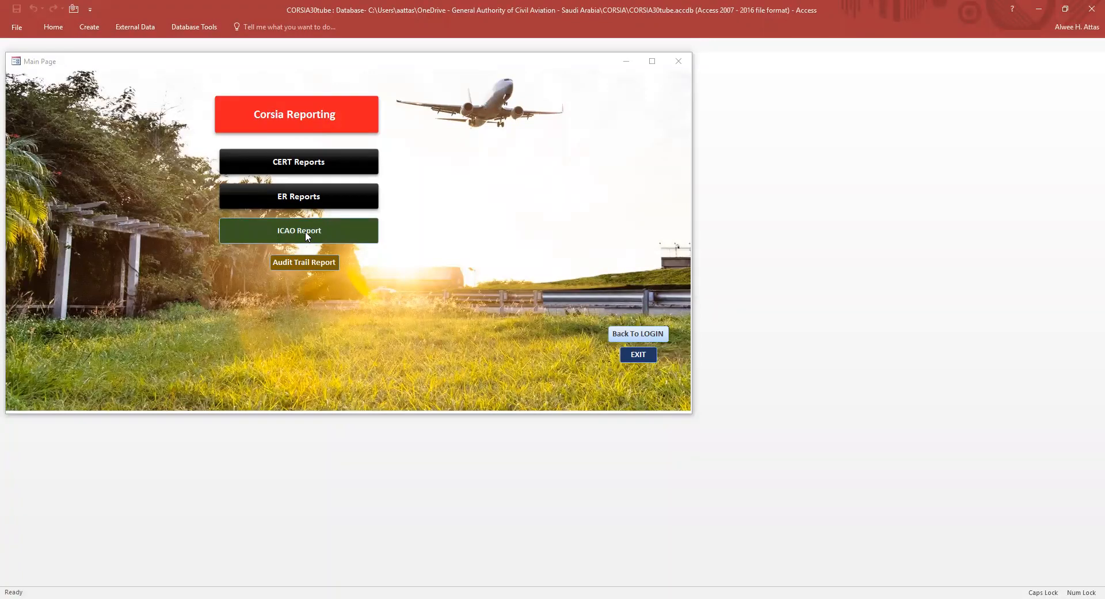
click(307, 235)
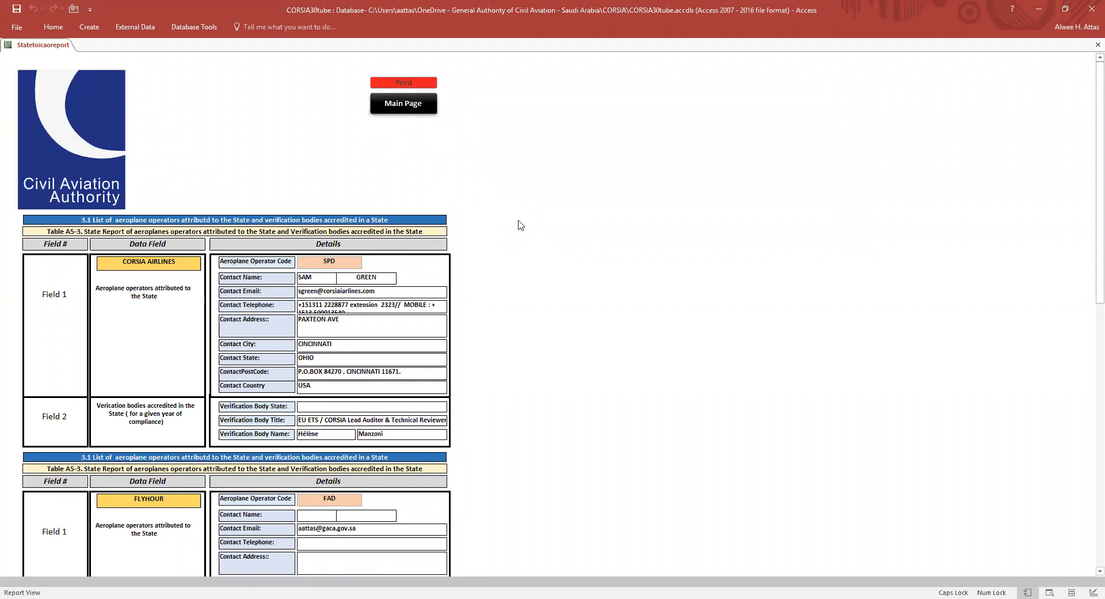
scroll(520, 225, down, 1)
scroll(520, 224, down, 1)
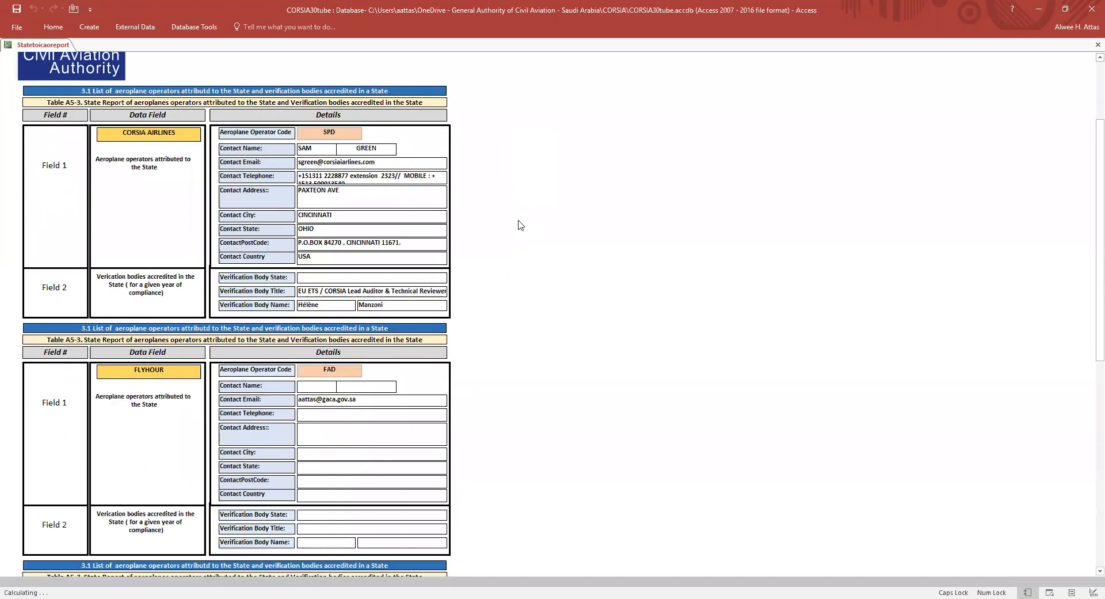
scroll(520, 225, up, 1)
scroll(390, 293, down, 3)
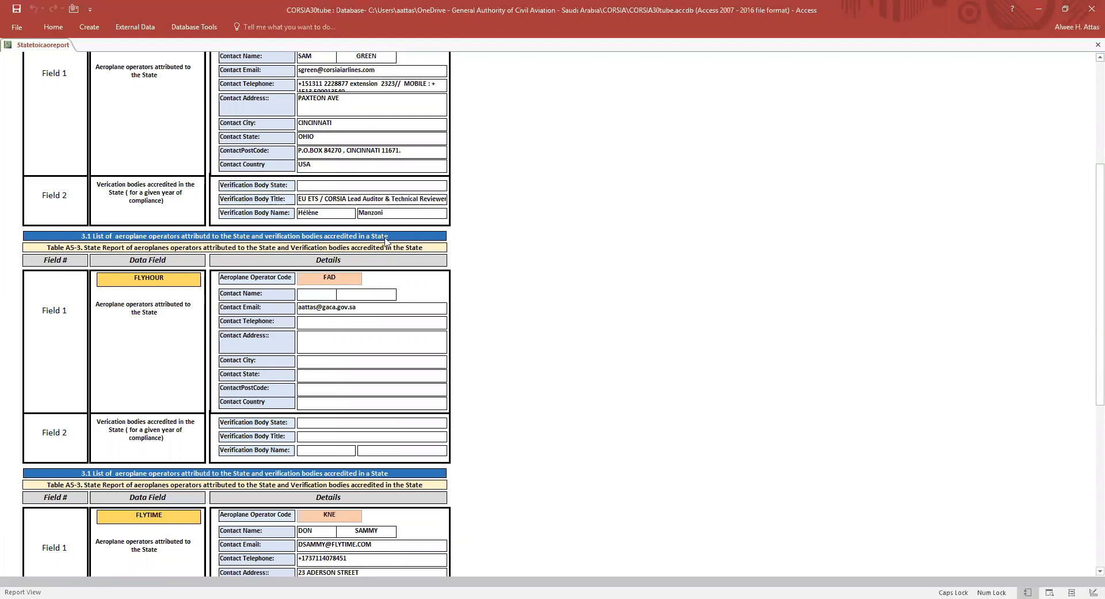
scroll(170, 310, down, 2)
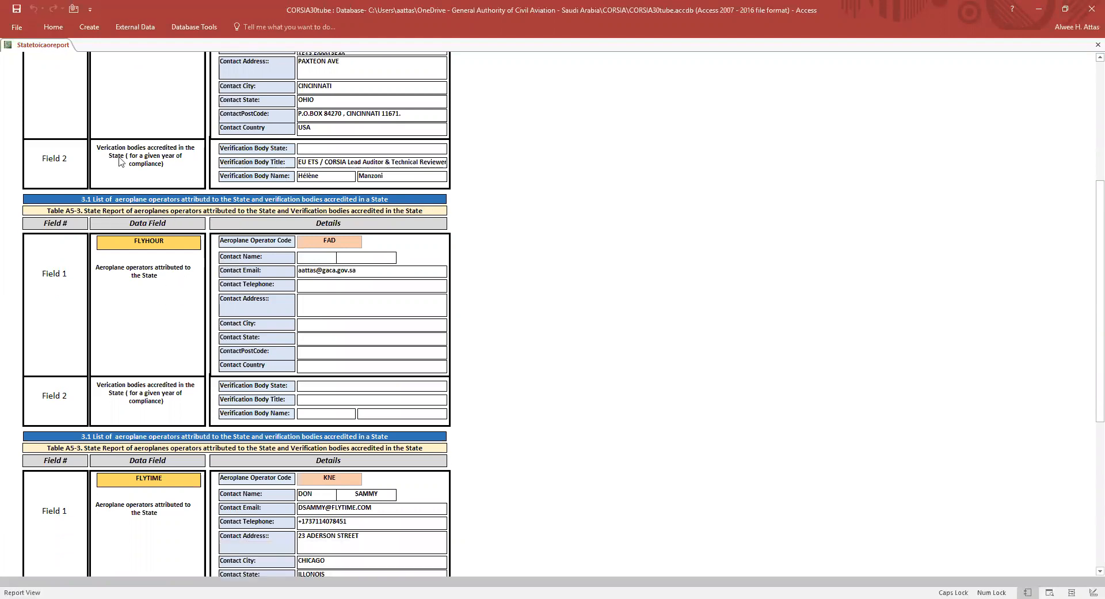
scroll(177, 323, down, 10)
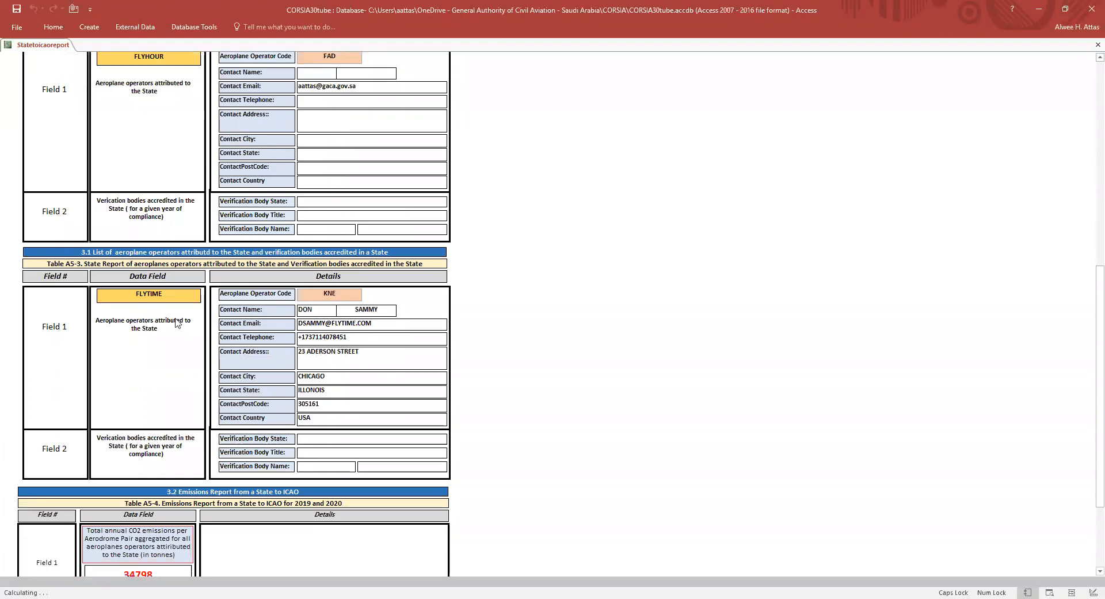
scroll(178, 322, down, 5)
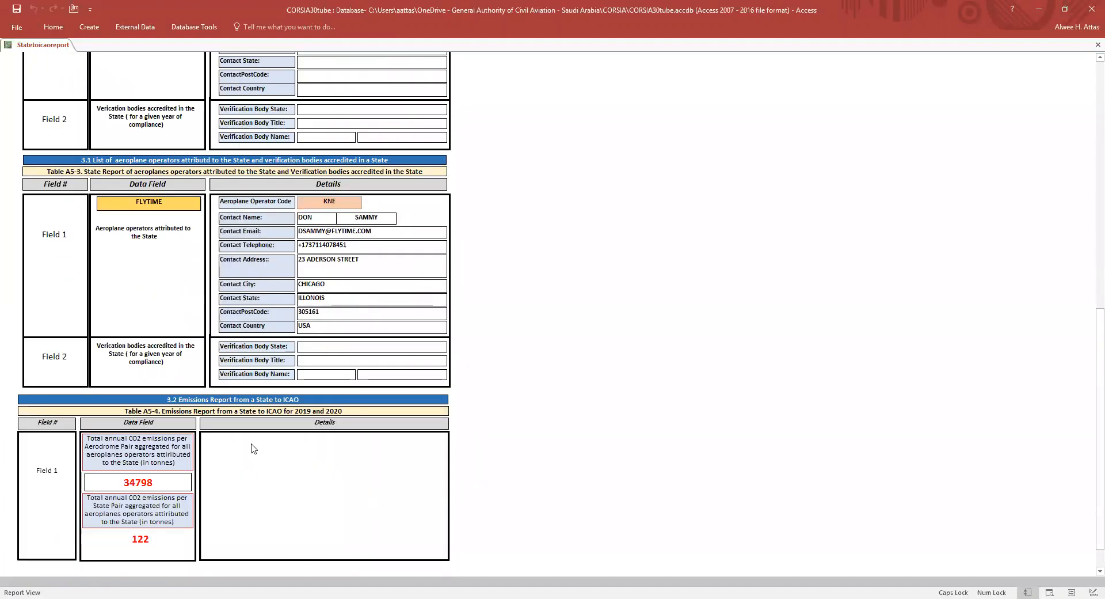
scroll(278, 434, down, 2)
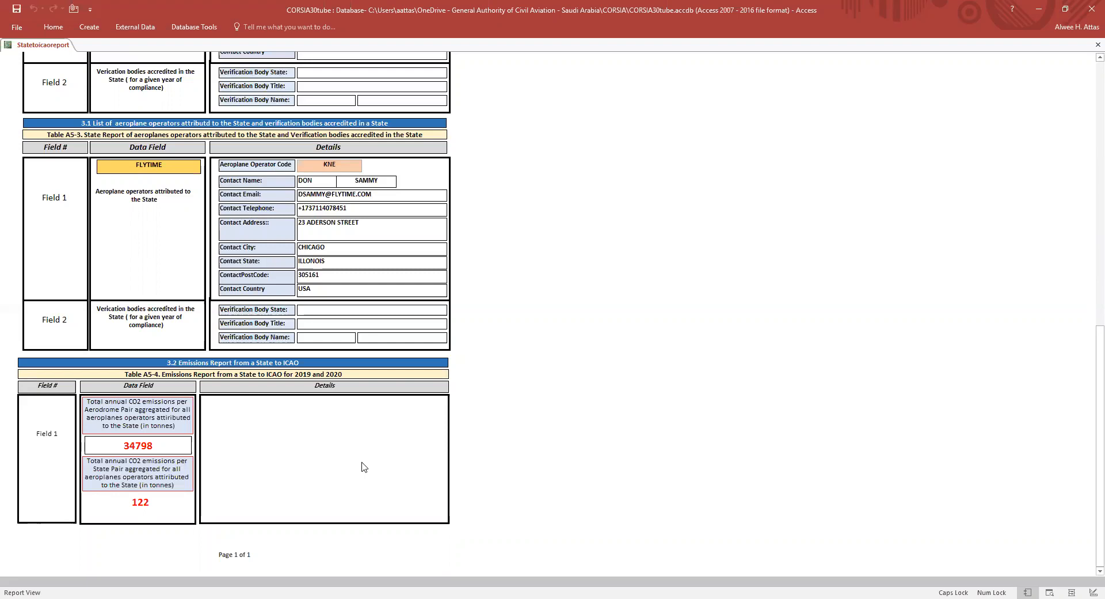
- Bring up the print options for the State's ICAO report, cancel printing and return to the main page
scroll(364, 464, up, 4)
scroll(362, 459, up, 5)
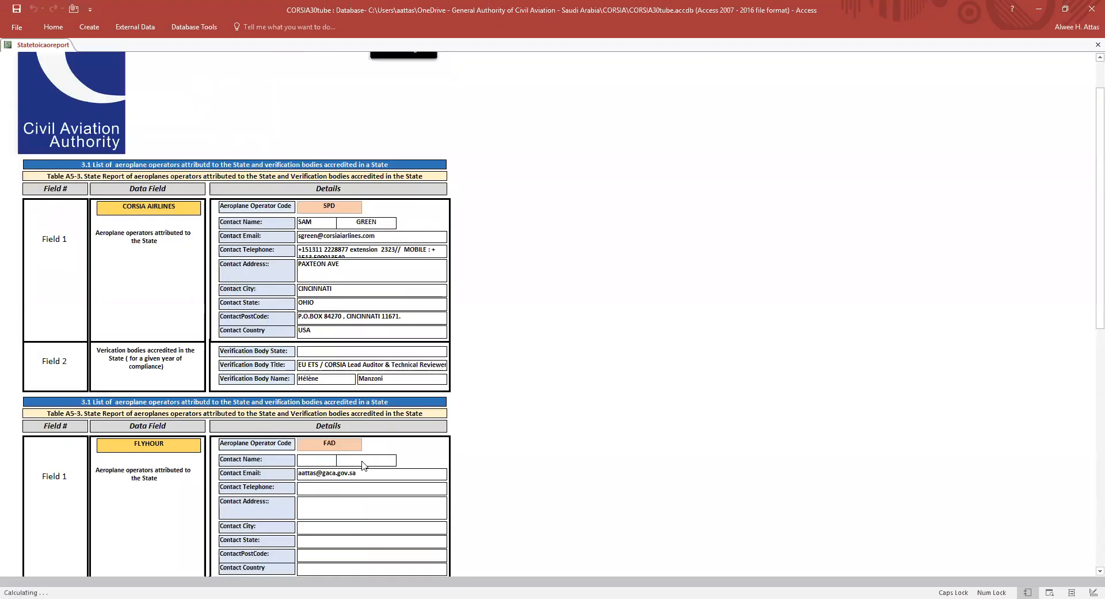
click(410, 83)
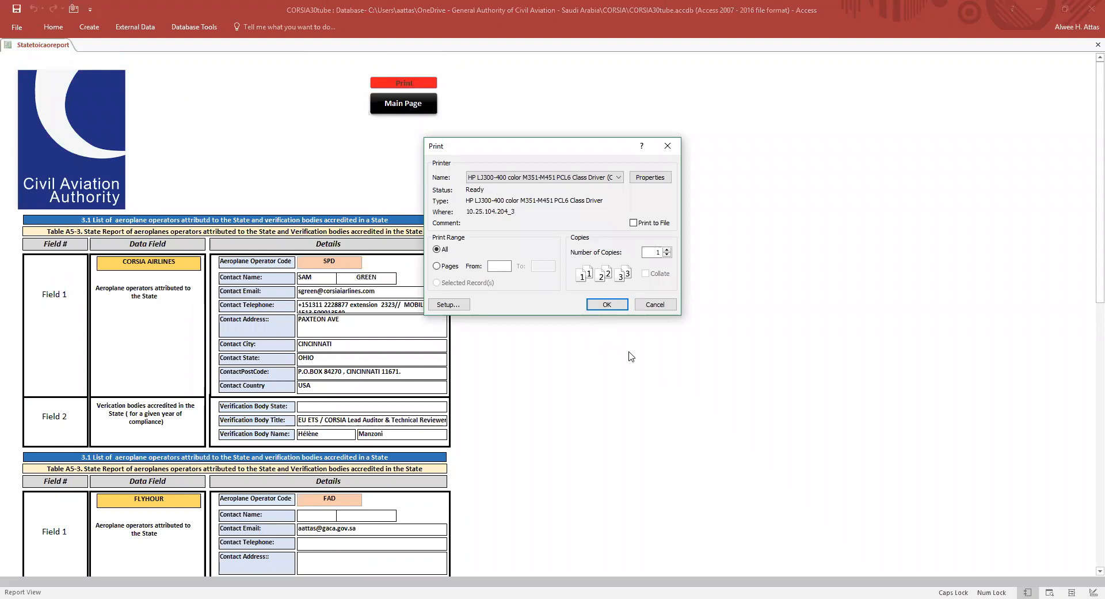
click(655, 304)
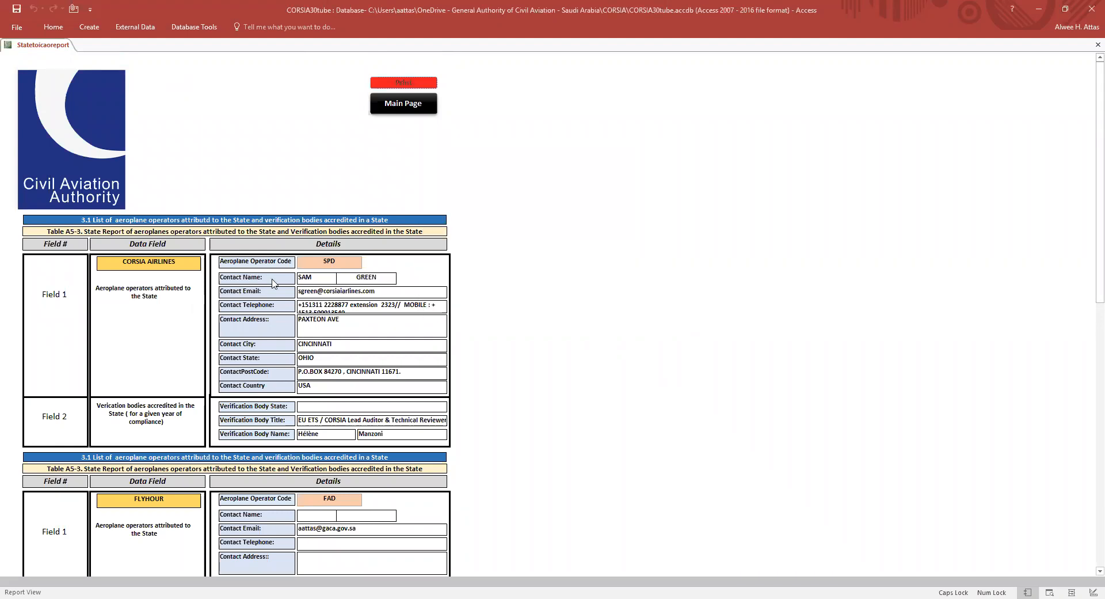
scroll(274, 282, down, 3)
scroll(274, 324, up, 3)
click(397, 107)
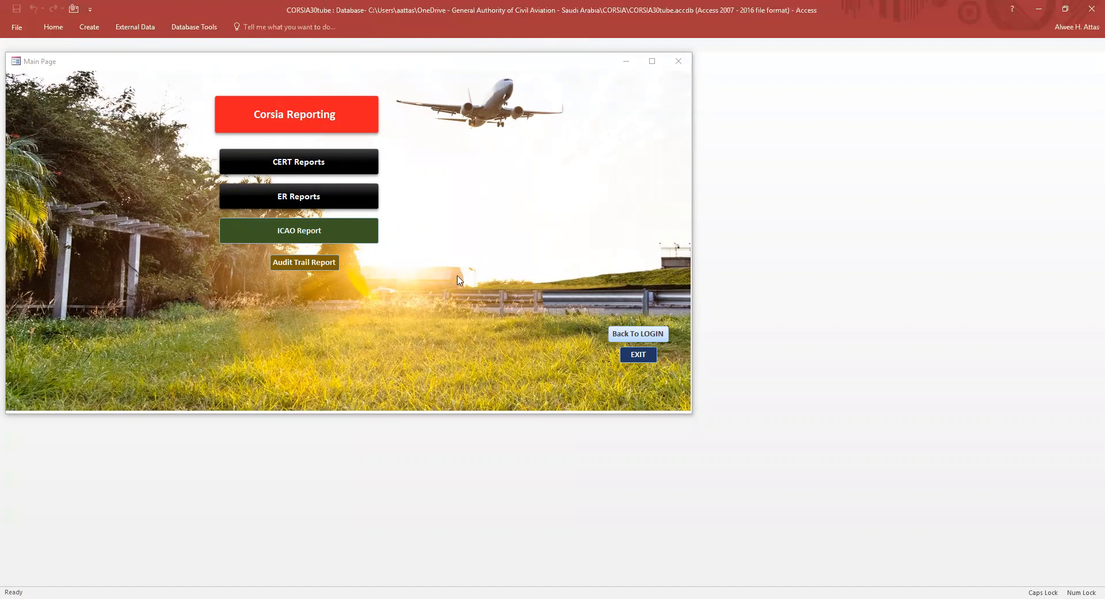
- Open the audit trail report, review its logged changes with responsible users, dates and old and new data, and return to the main page
click(311, 265)
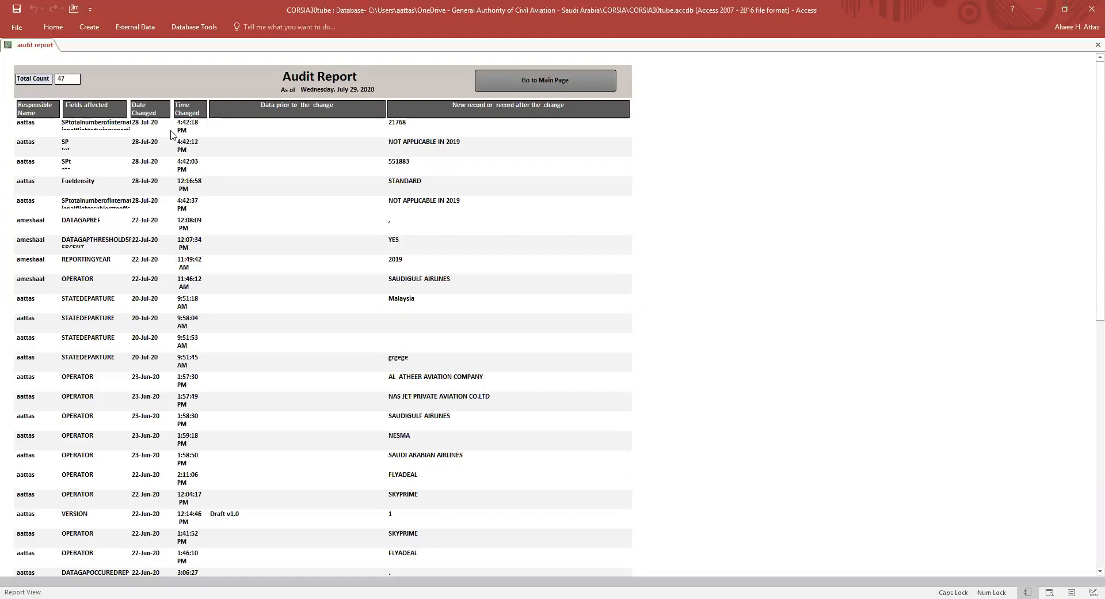
scroll(327, 394, down, 1)
scroll(327, 393, down, 13)
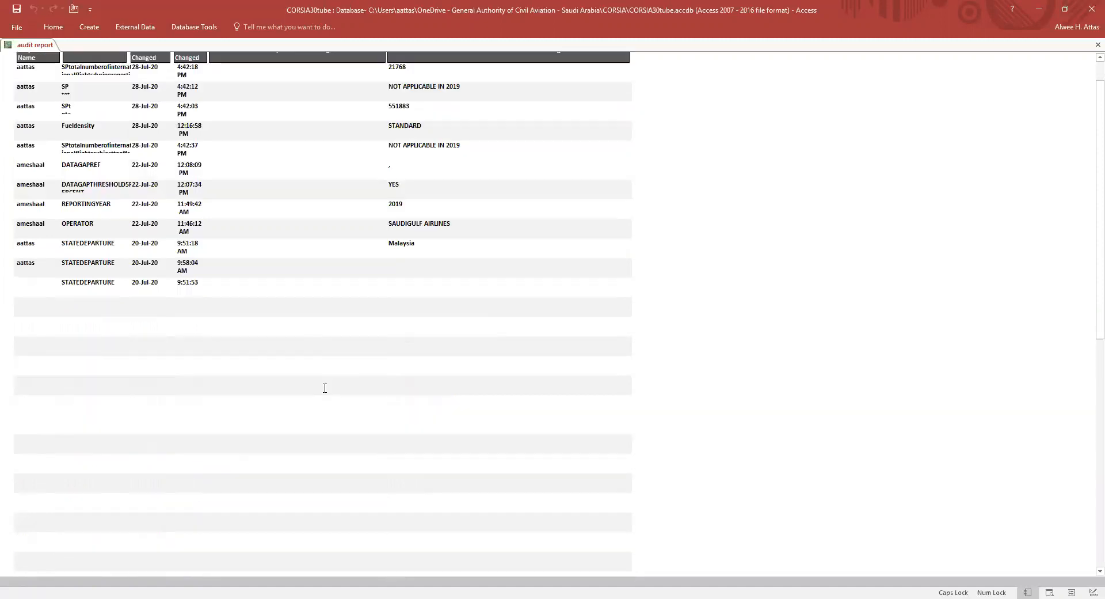
scroll(326, 393, down, 9)
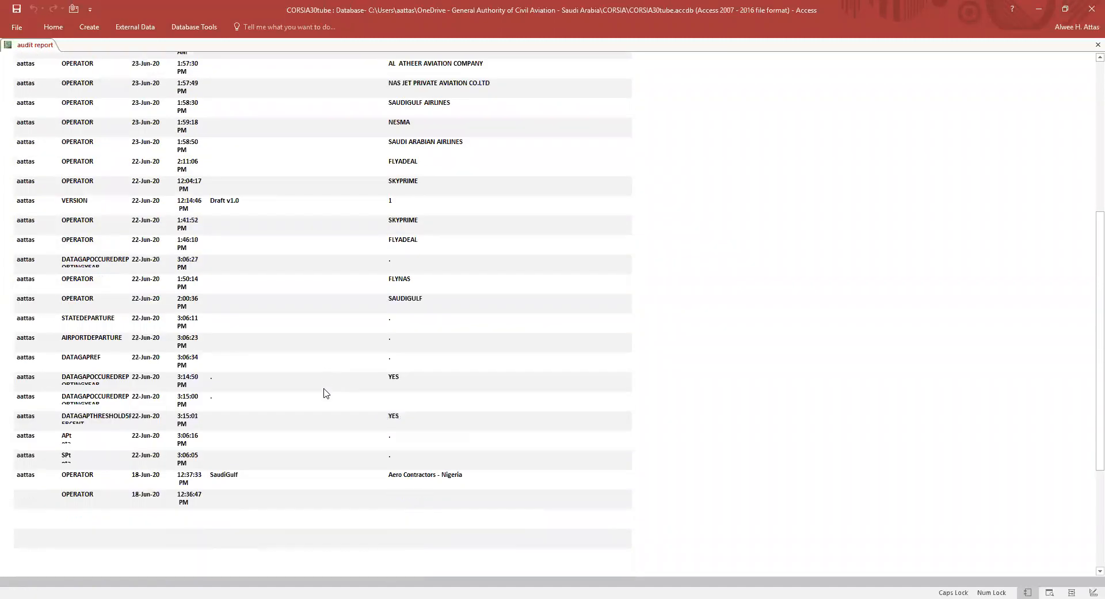
scroll(324, 394, up, 7)
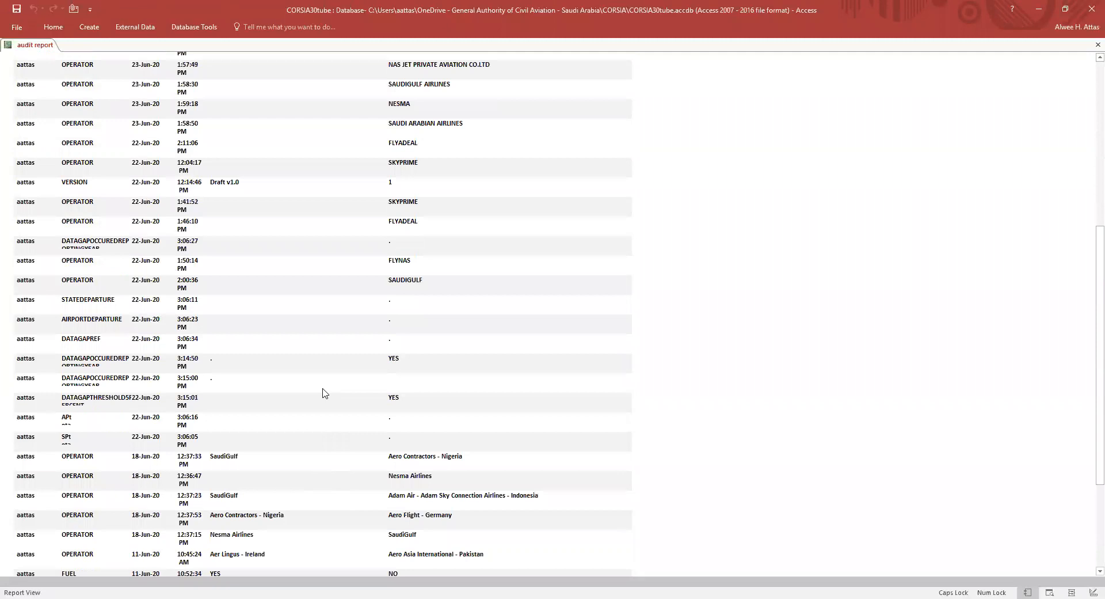
scroll(323, 392, up, 1)
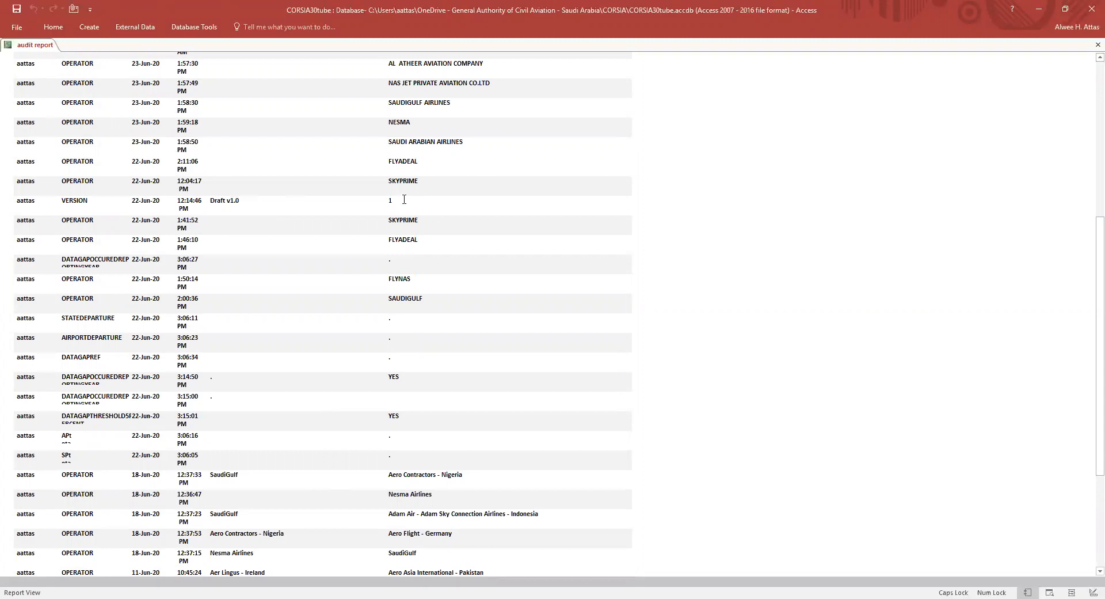
scroll(404, 199, down, 5)
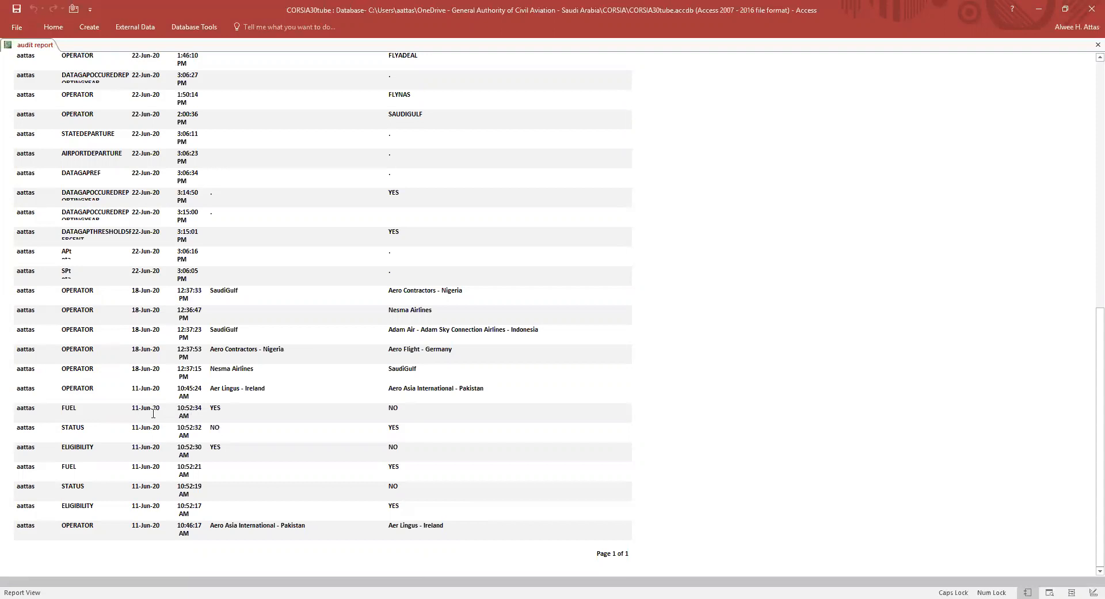
scroll(380, 391, up, 3)
scroll(380, 386, up, 5)
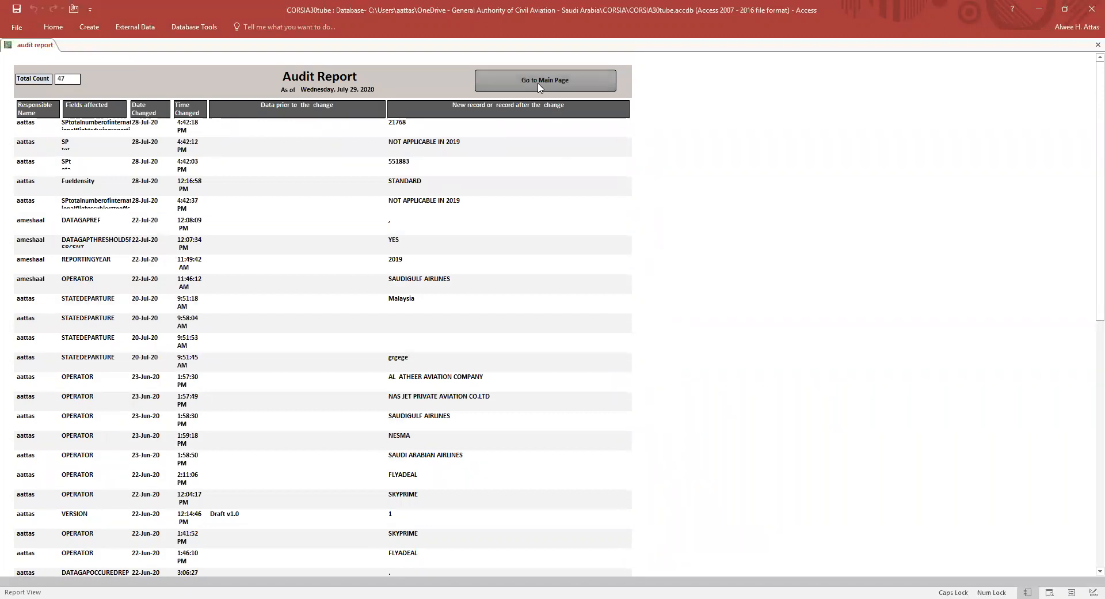
click(540, 85)
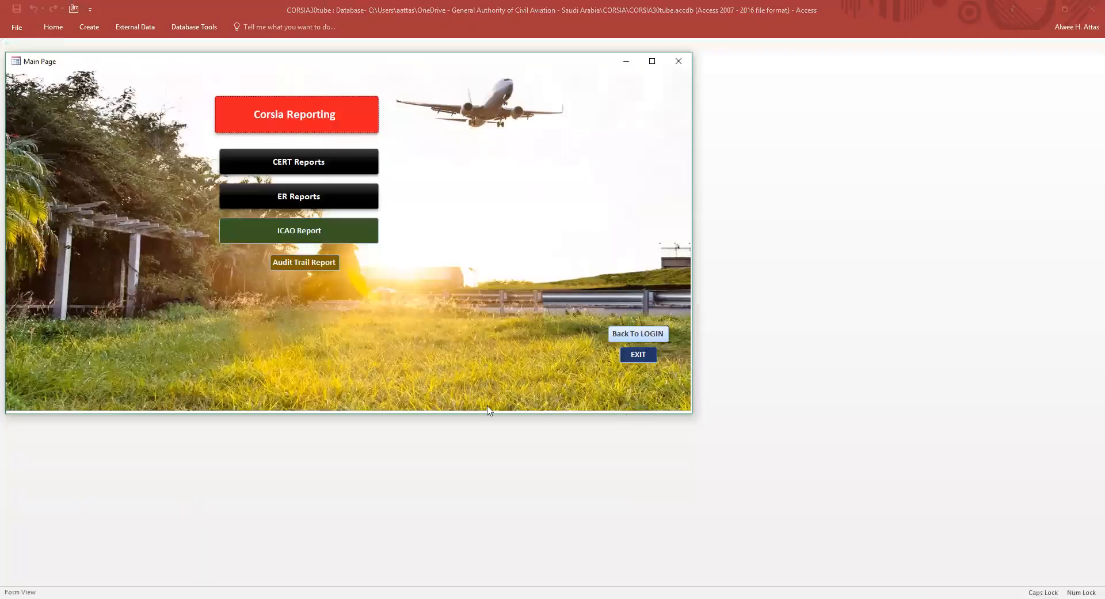